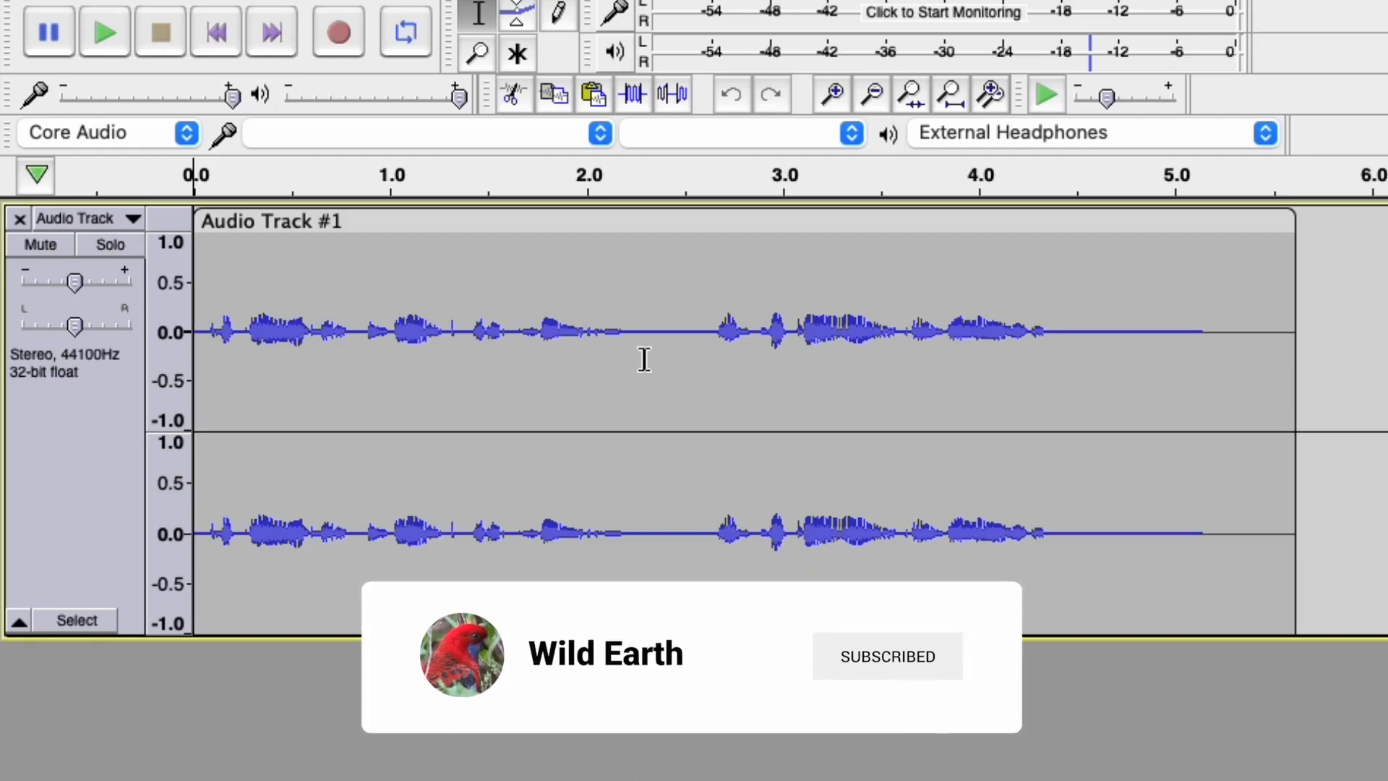
Play the recording from the start, then show Audio Track #1's waveform on a dB amplitude scale.
click(107, 46)
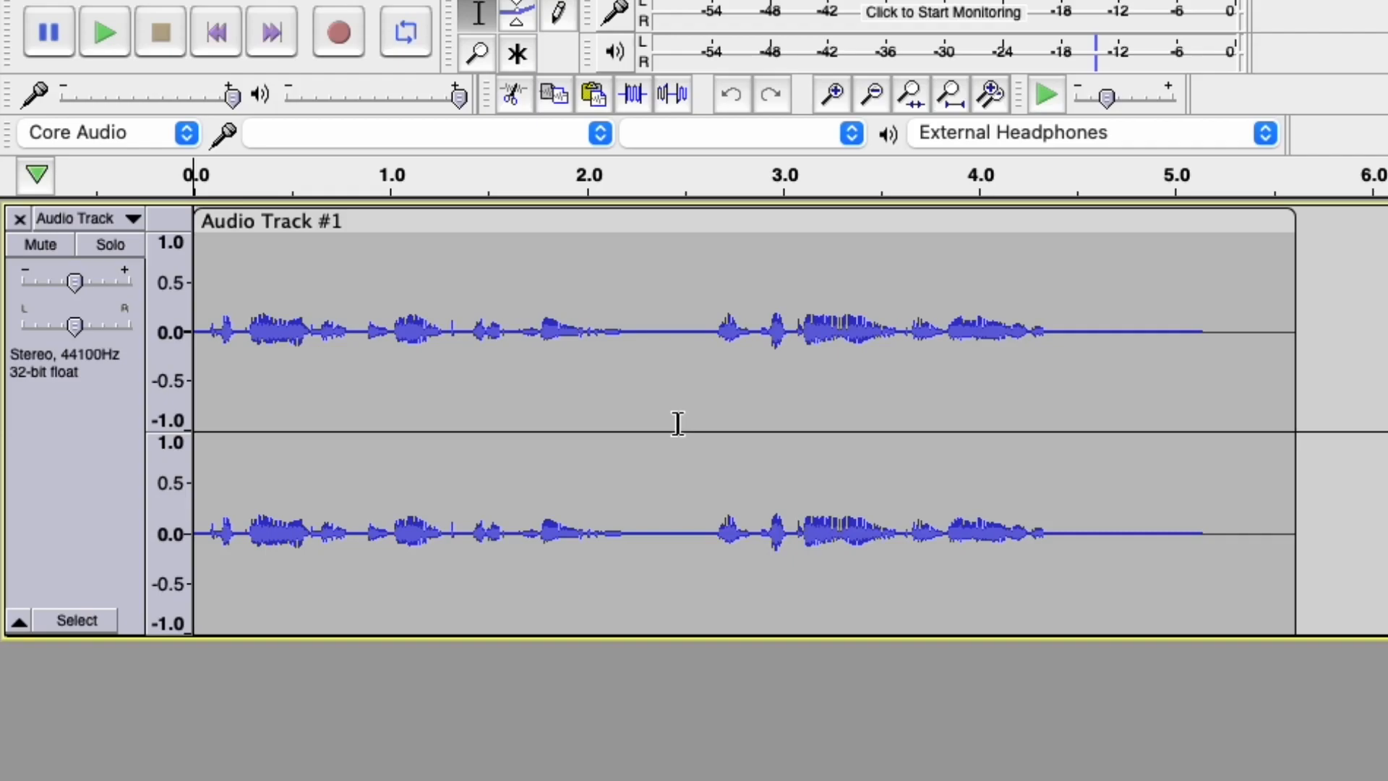
right_click(164, 297)
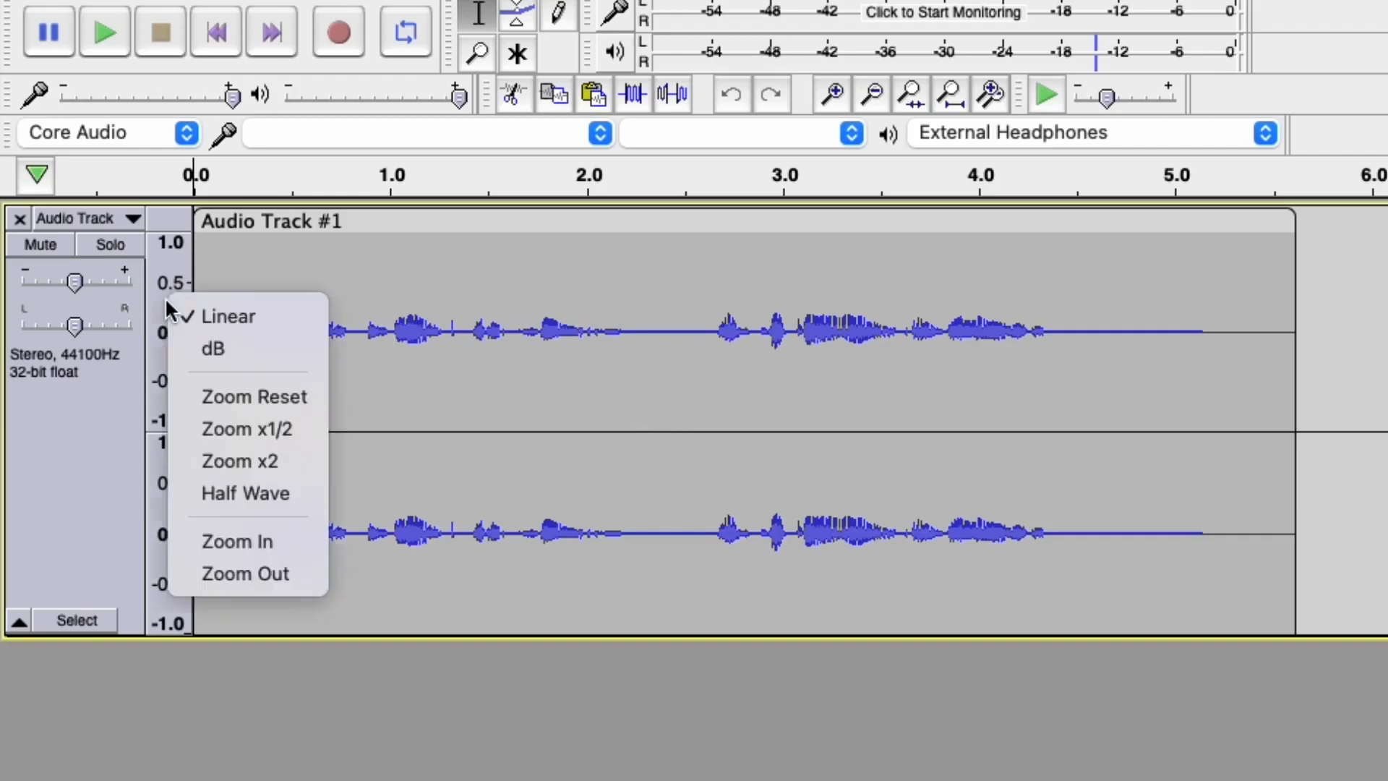
click(253, 349)
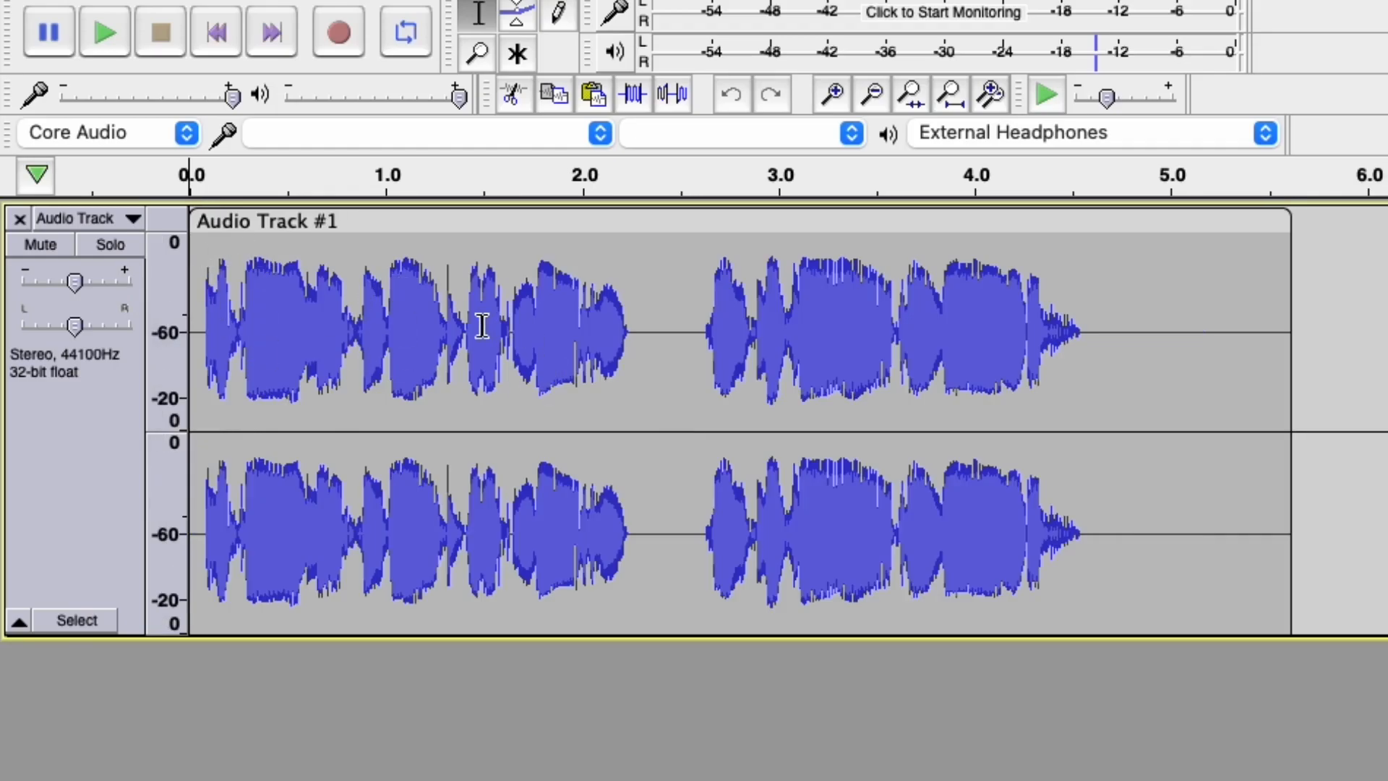
scroll(445, 340, up, 4)
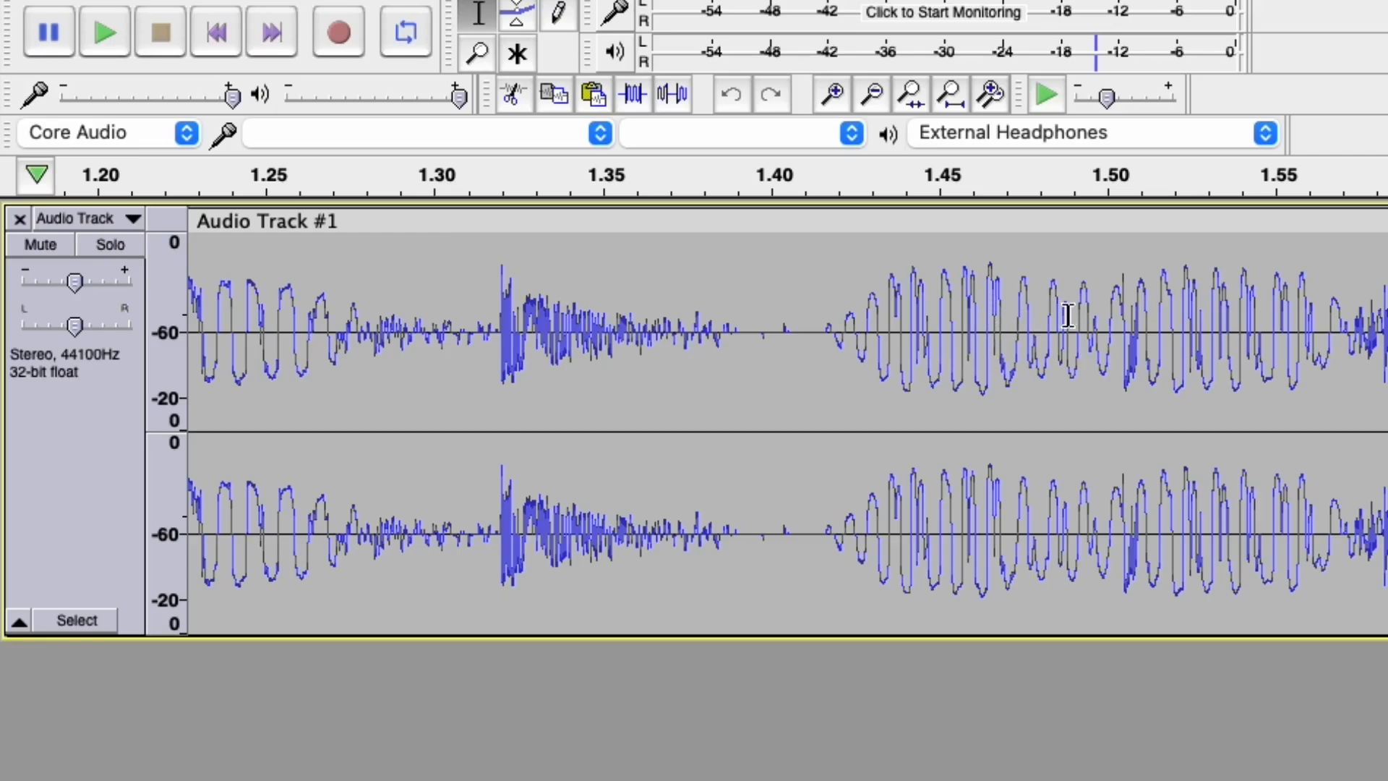
scroll(1057, 343, down, 2)
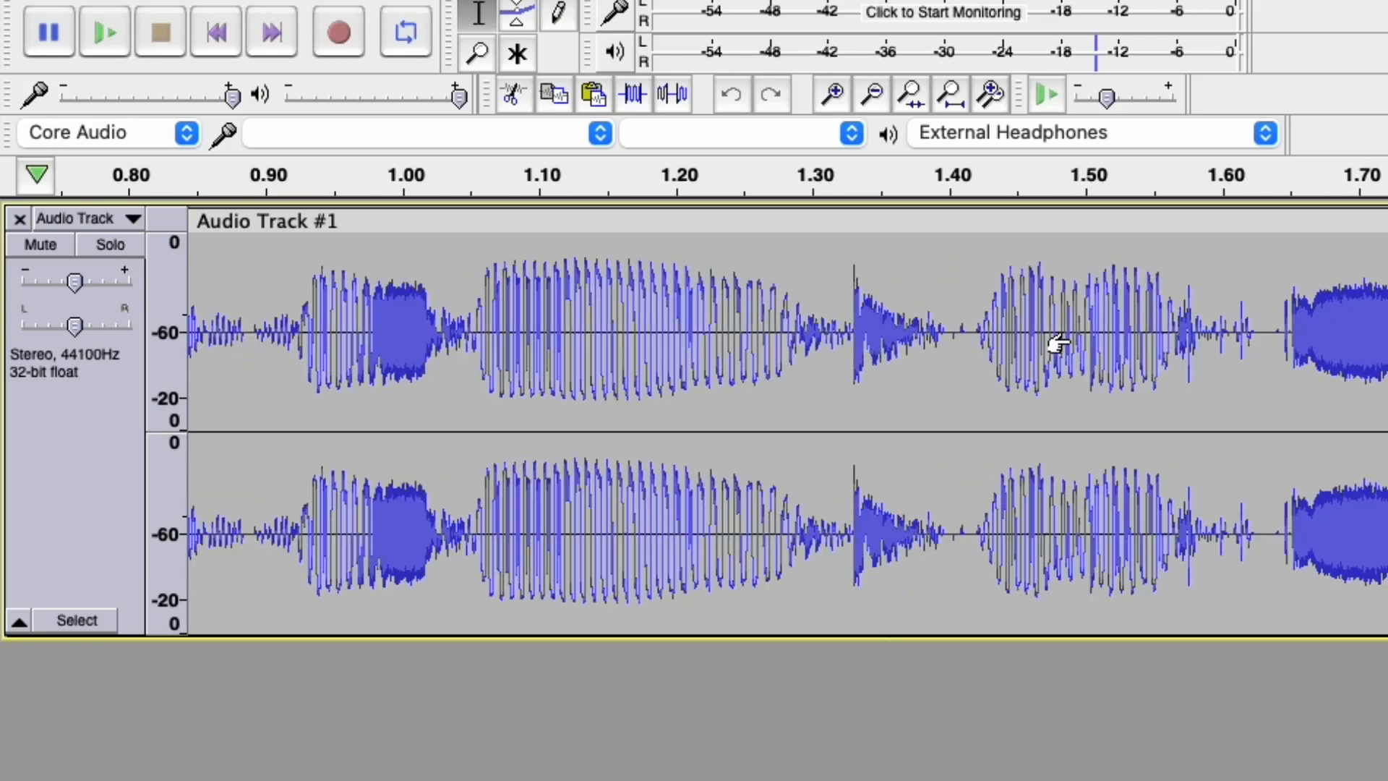
scroll(1057, 343, down, 1)
Select and play the audio from about 0.56 s onward, then select 0.00–0.96 s instead.
drag(343, 304, 1385, 289)
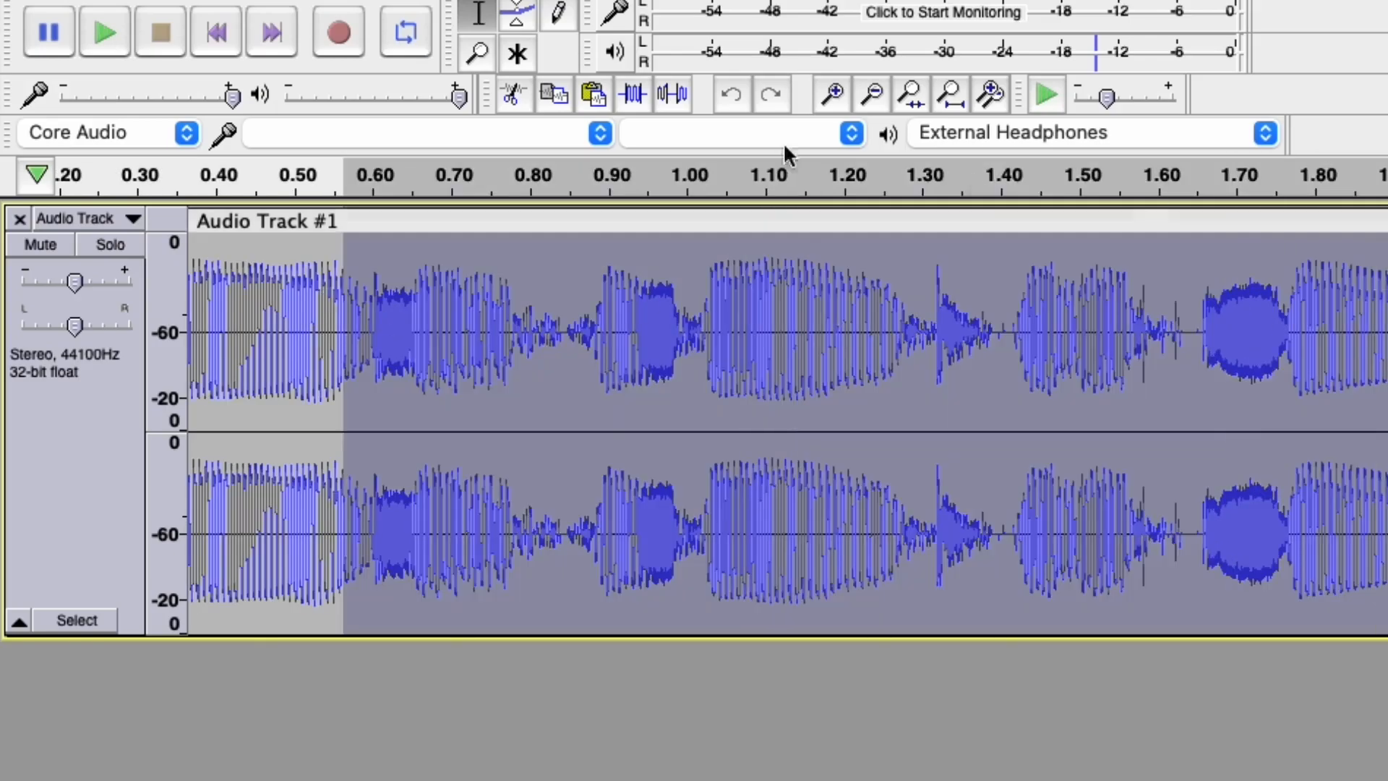
click(104, 37)
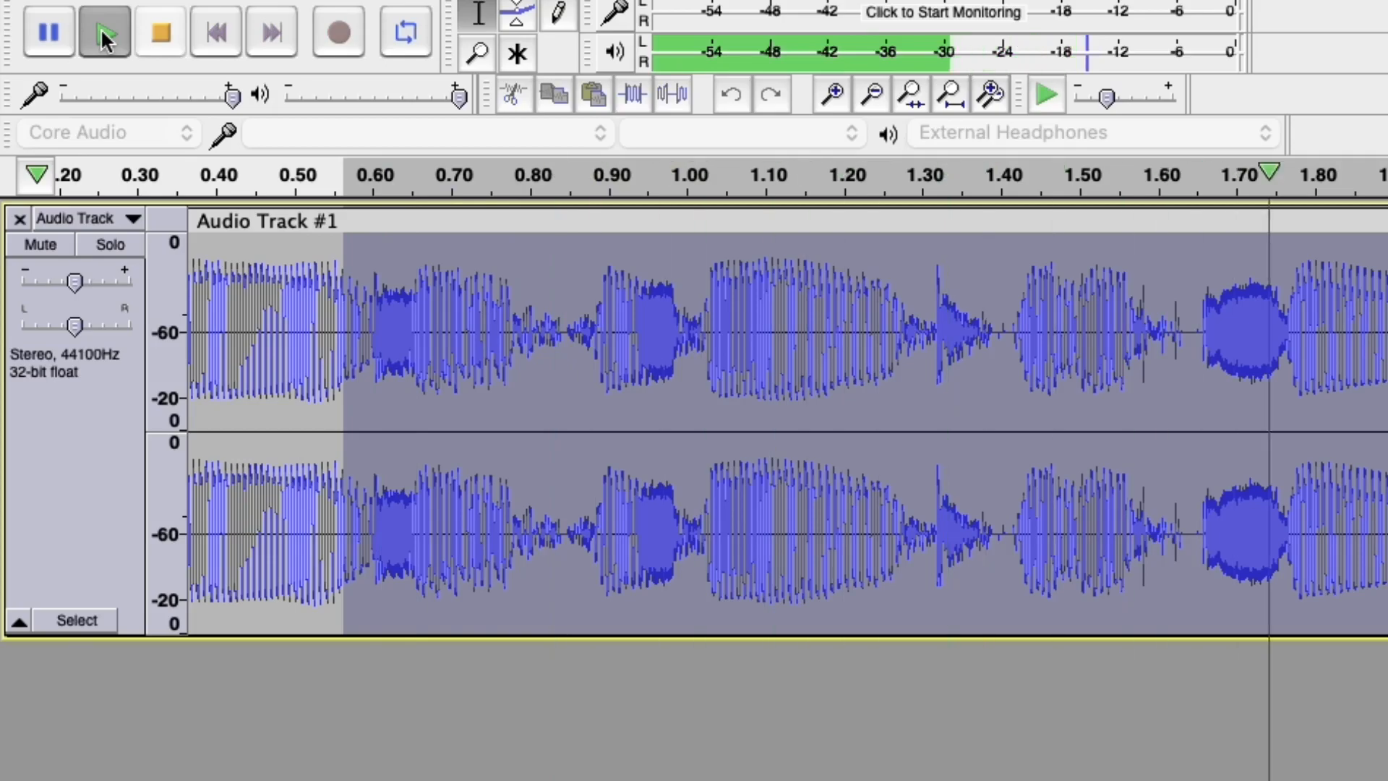
drag(658, 321, 102, 295)
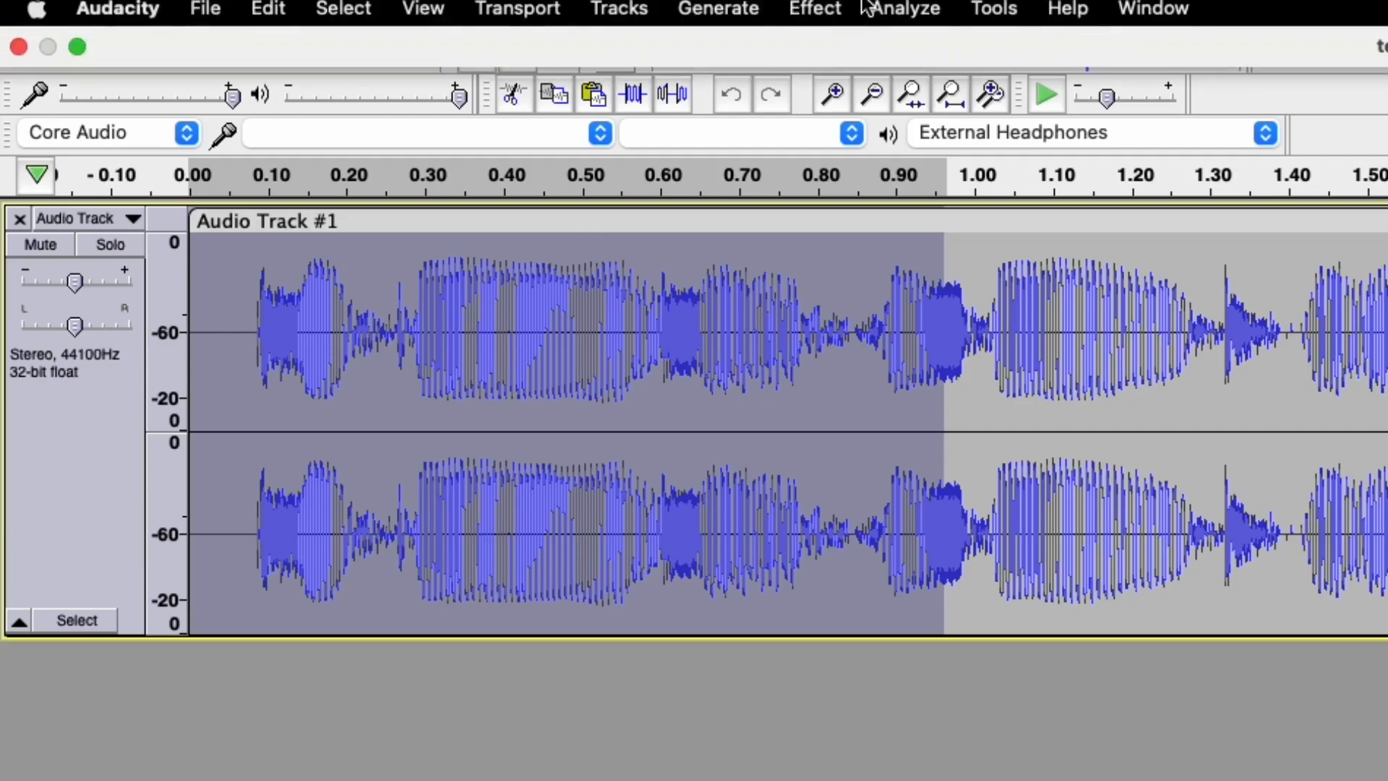
click(905, 9)
mouse_move(832, 8)
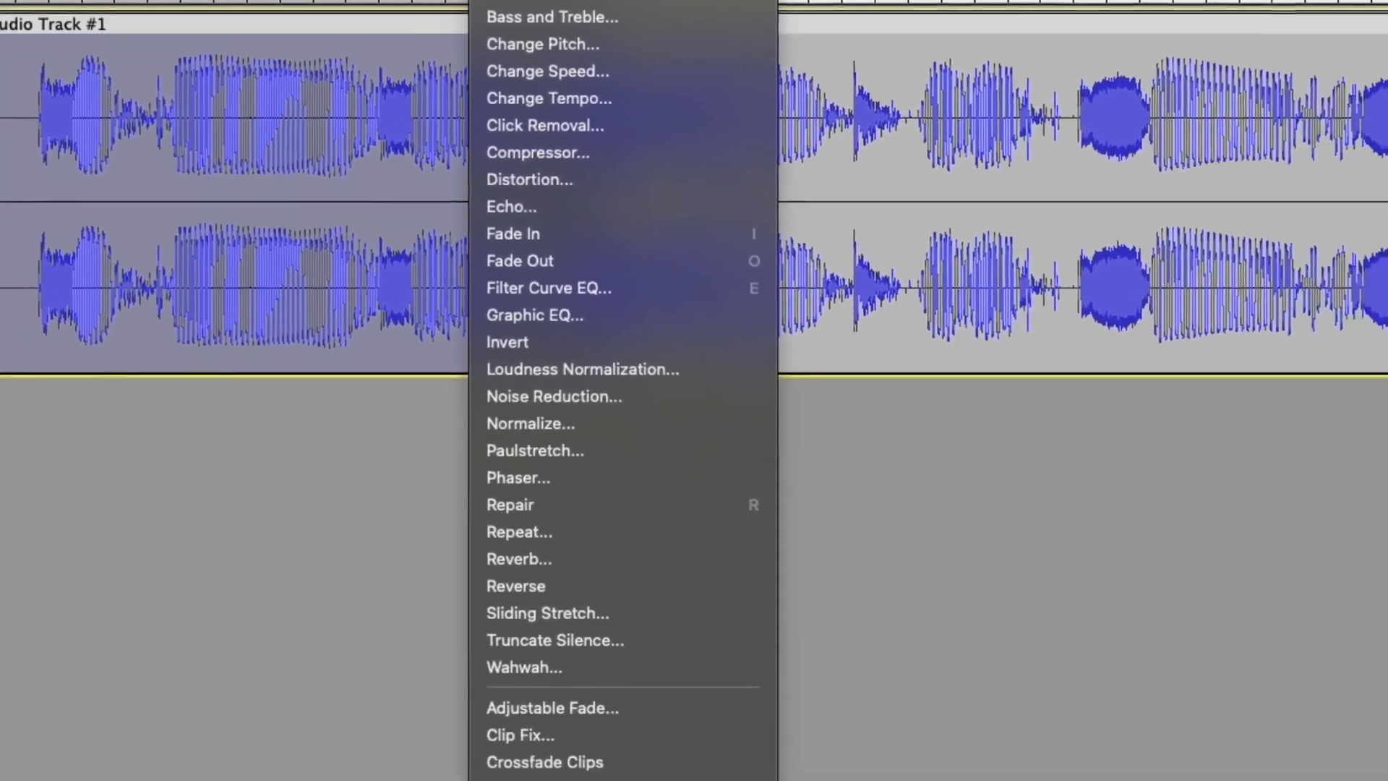
click(525, 675)
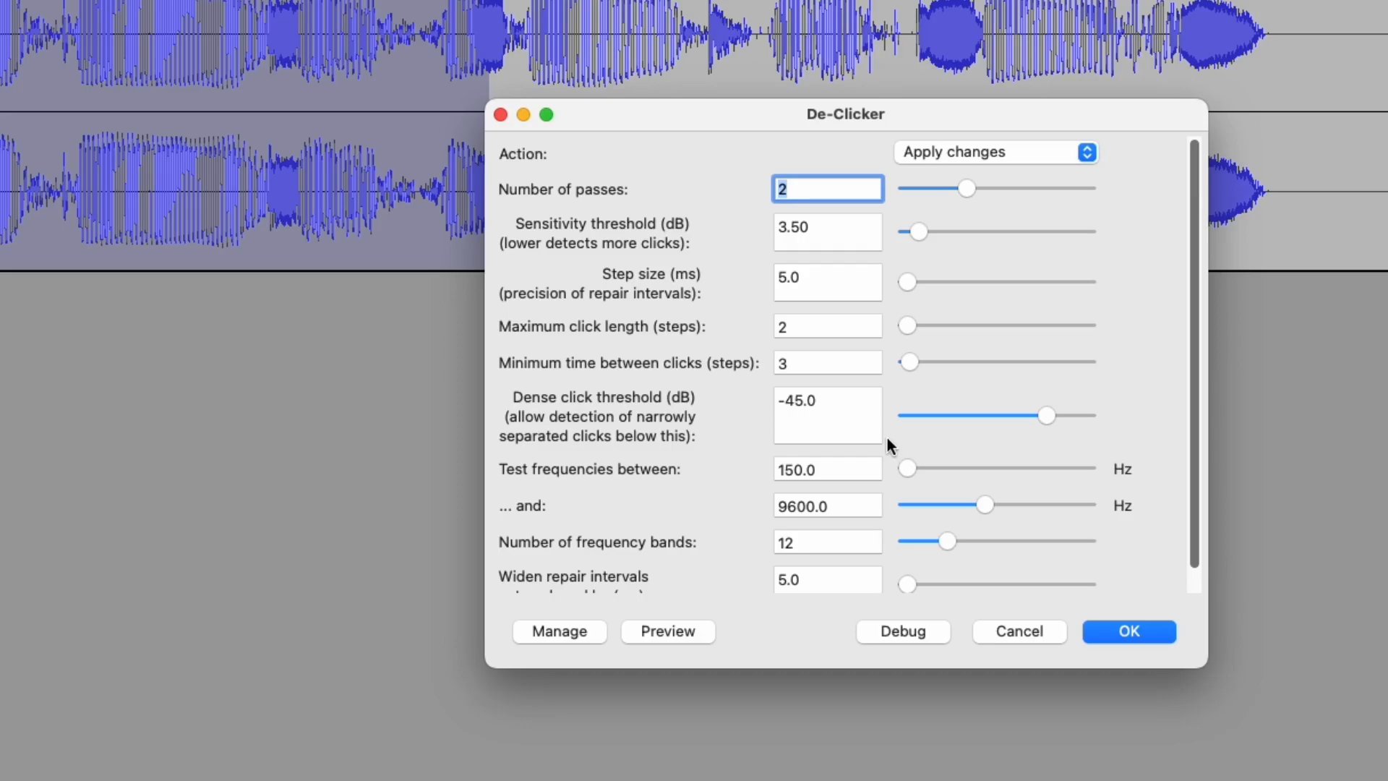
click(1054, 632)
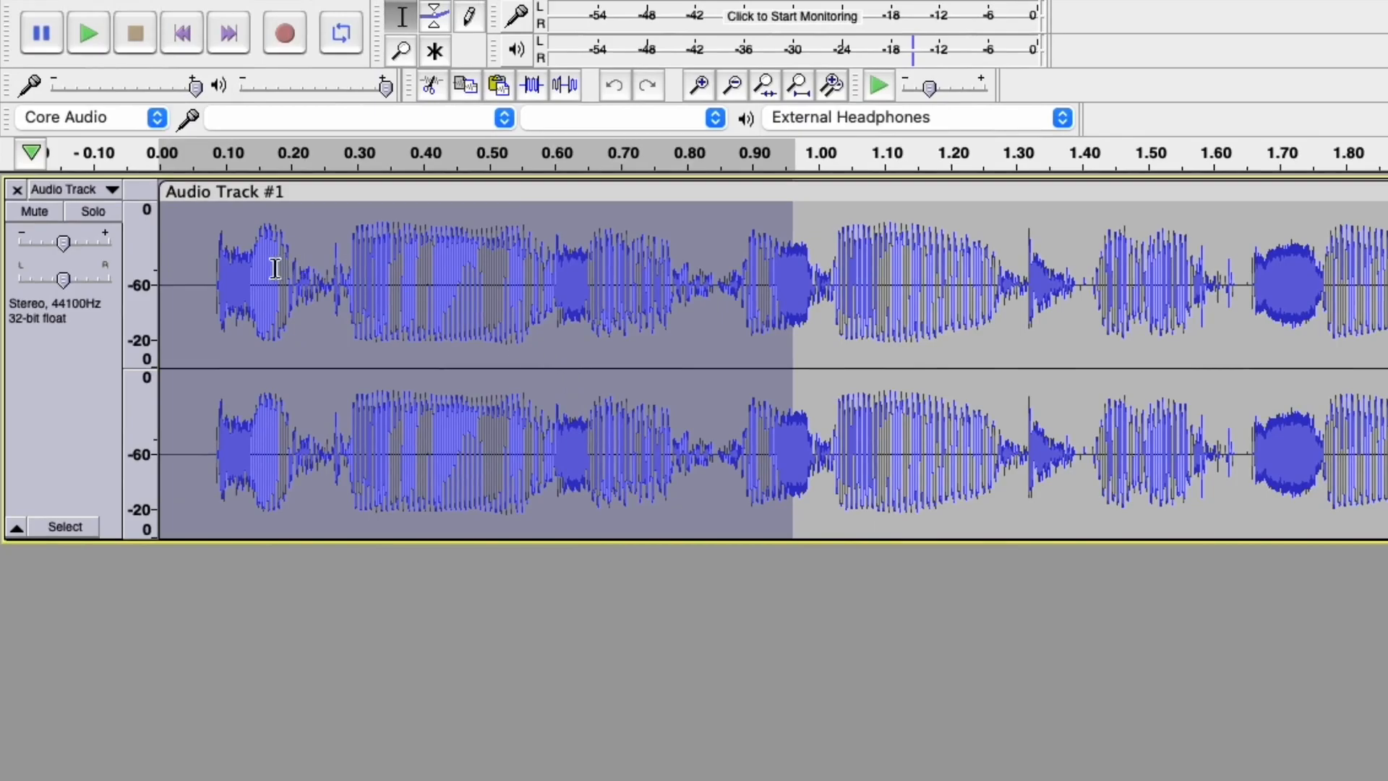
Select about 0.38–0.56 s, play it, then replay it slowed to about 0.24x speed.
drag(407, 273, 530, 289)
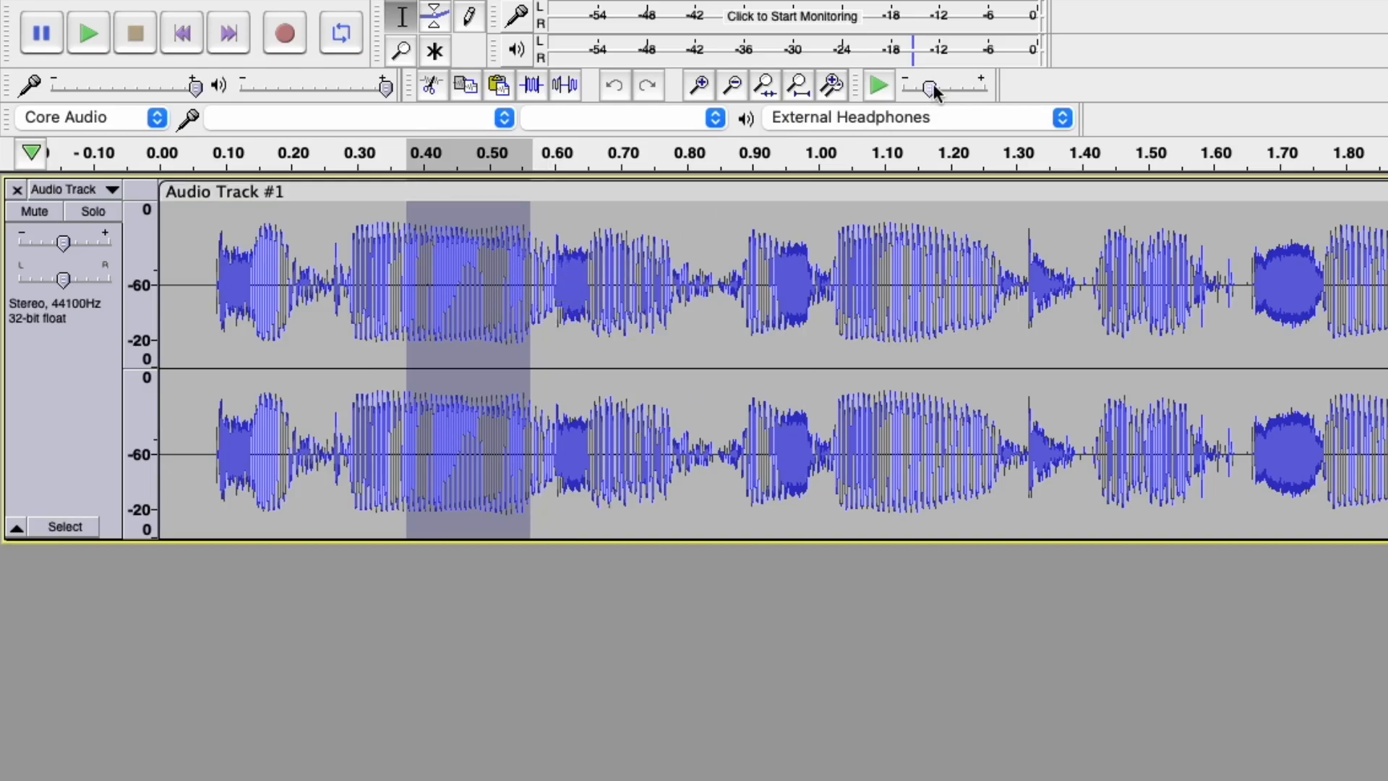
click(88, 34)
drag(933, 92, 906, 91)
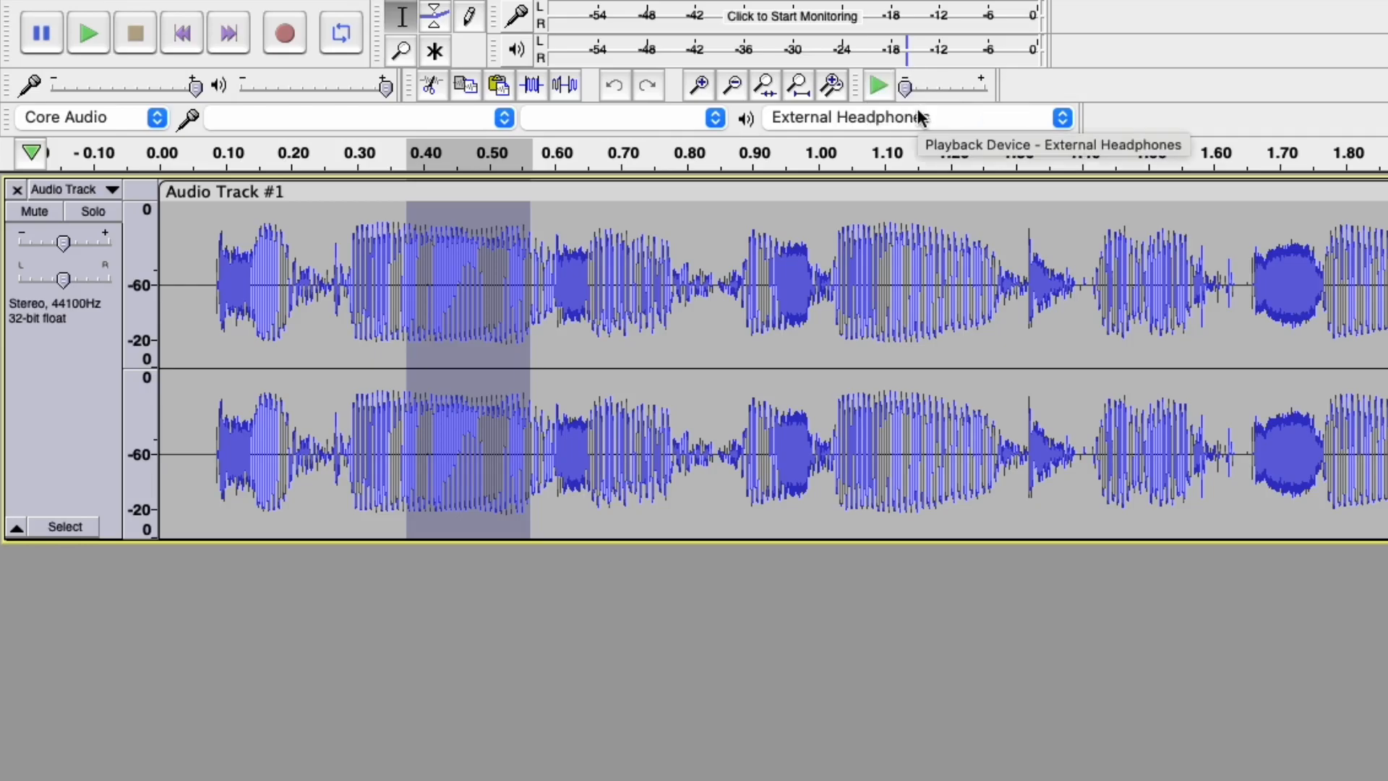
click(882, 86)
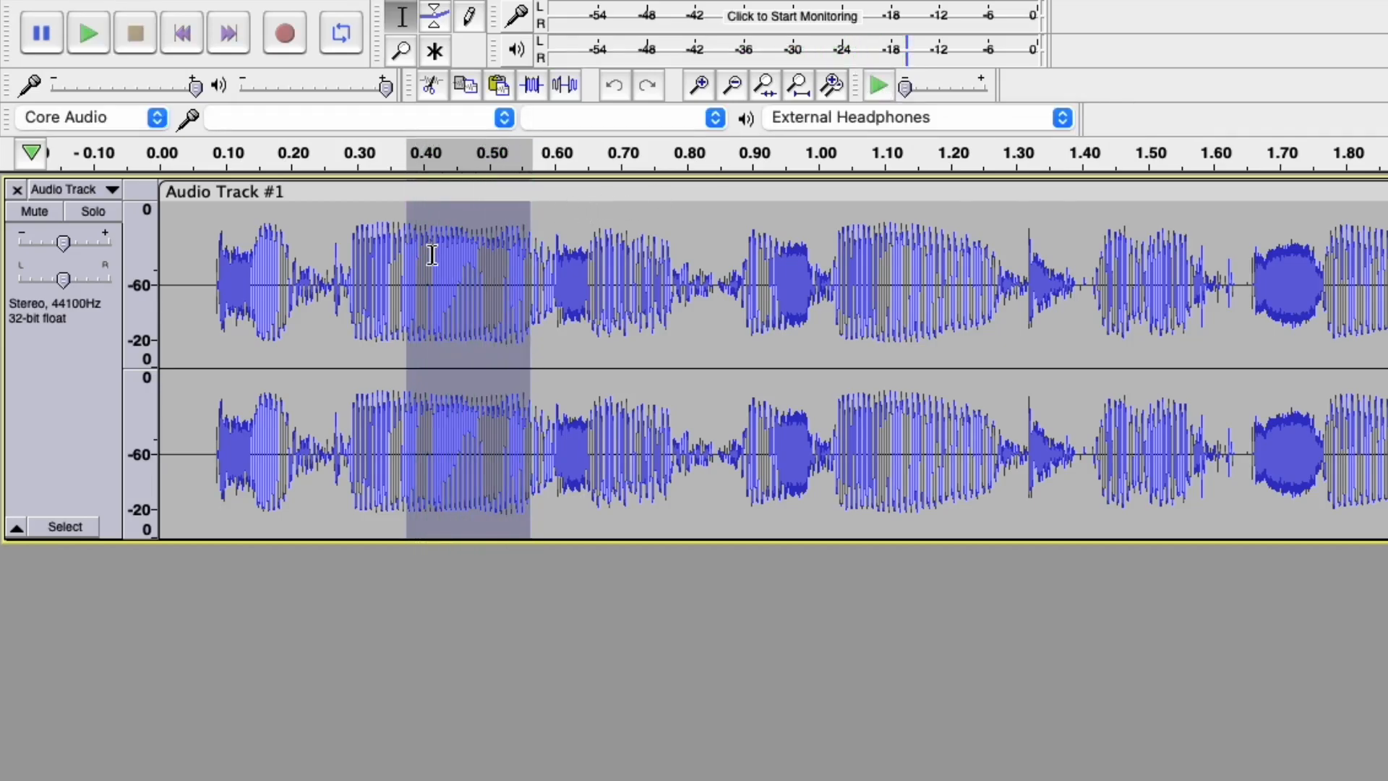
Narrow the selection to about 0.45–0.51 s and zoom so it fills the view.
drag(457, 246, 499, 247)
key(ctrl+e)
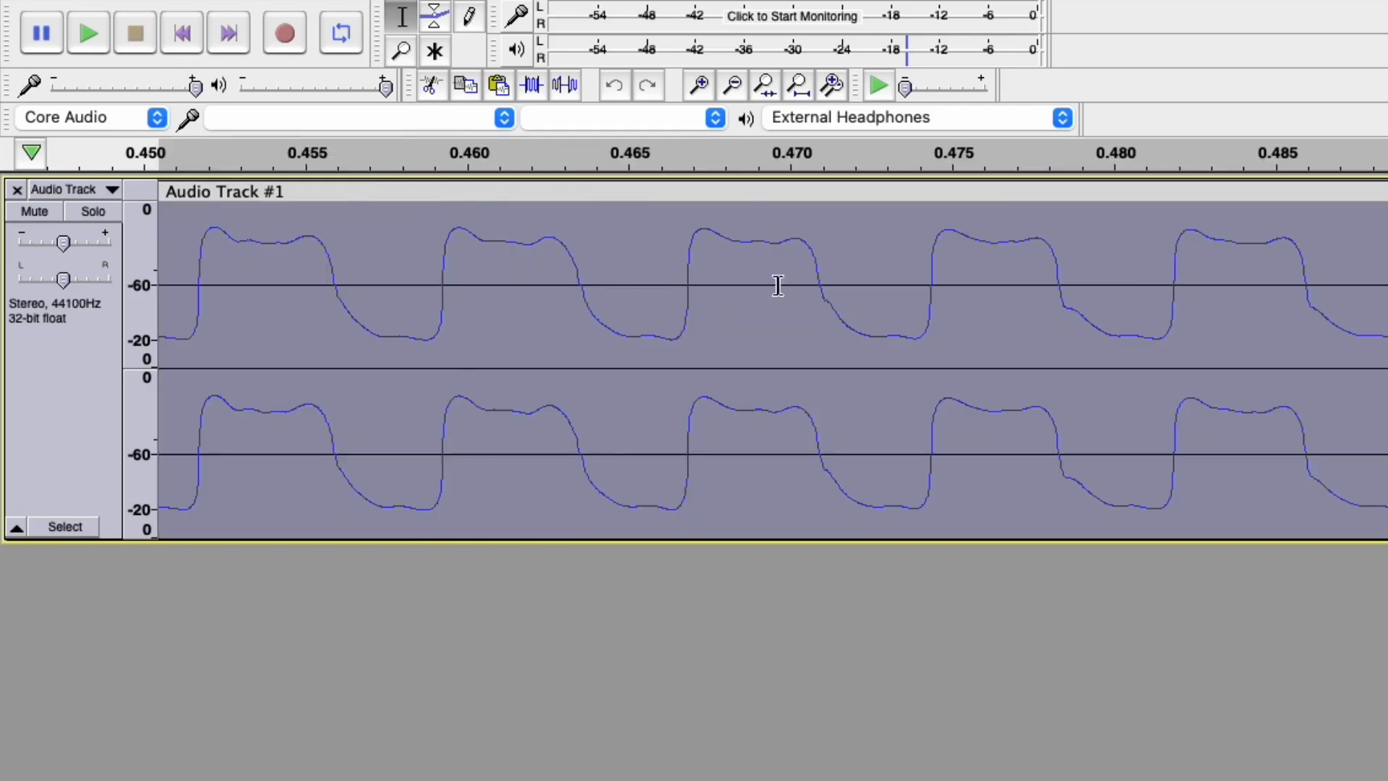
drag(844, 277, 1387, 279)
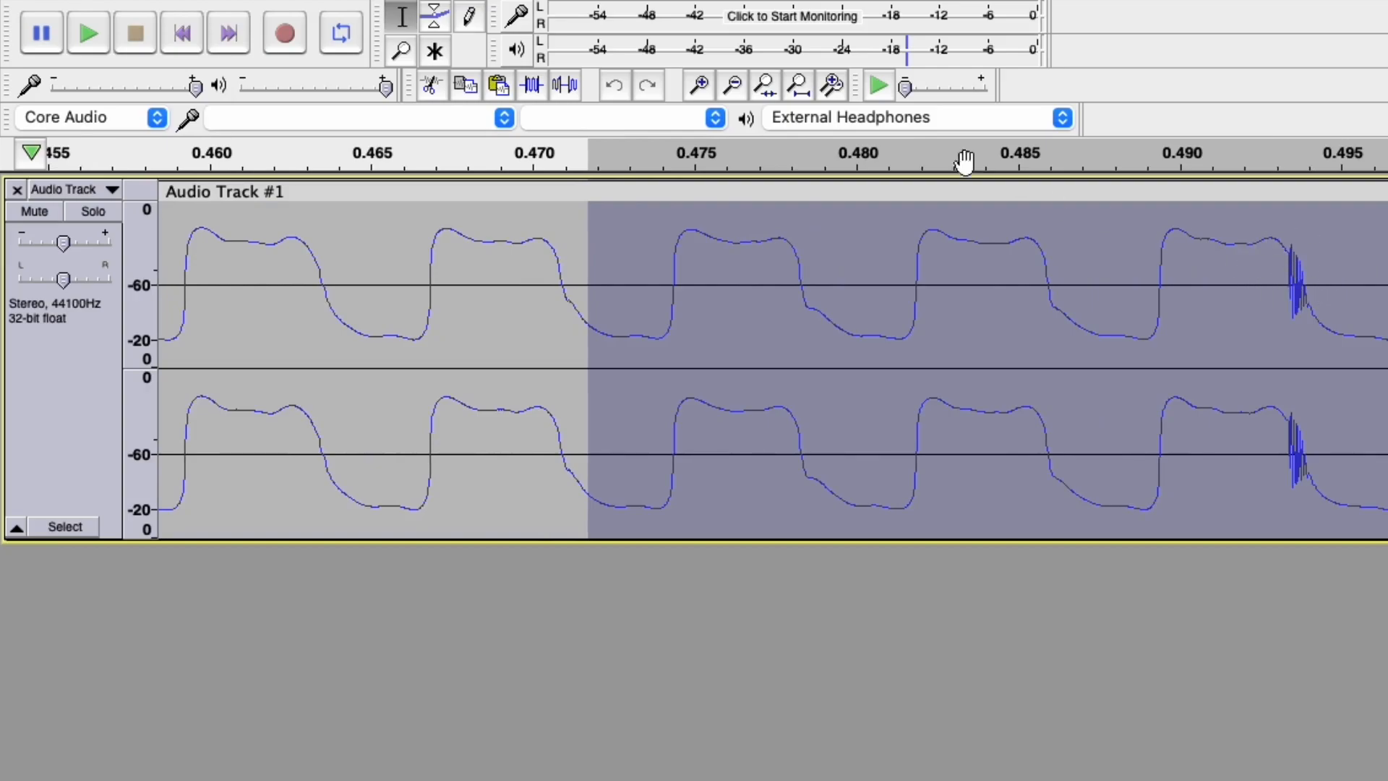
Listen twice at slow speed, then select just the click spike near 0.493 s and open the Effect menu.
click(879, 87)
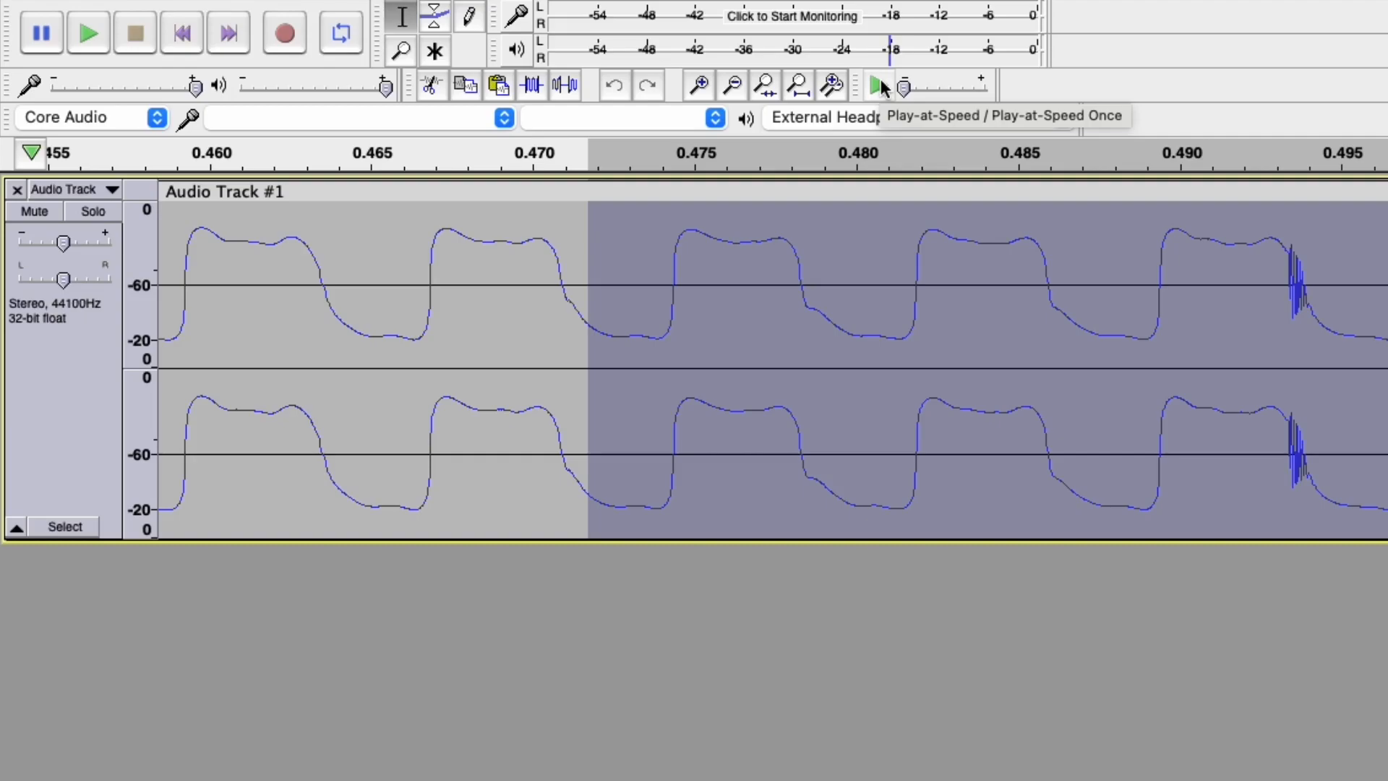
click(881, 86)
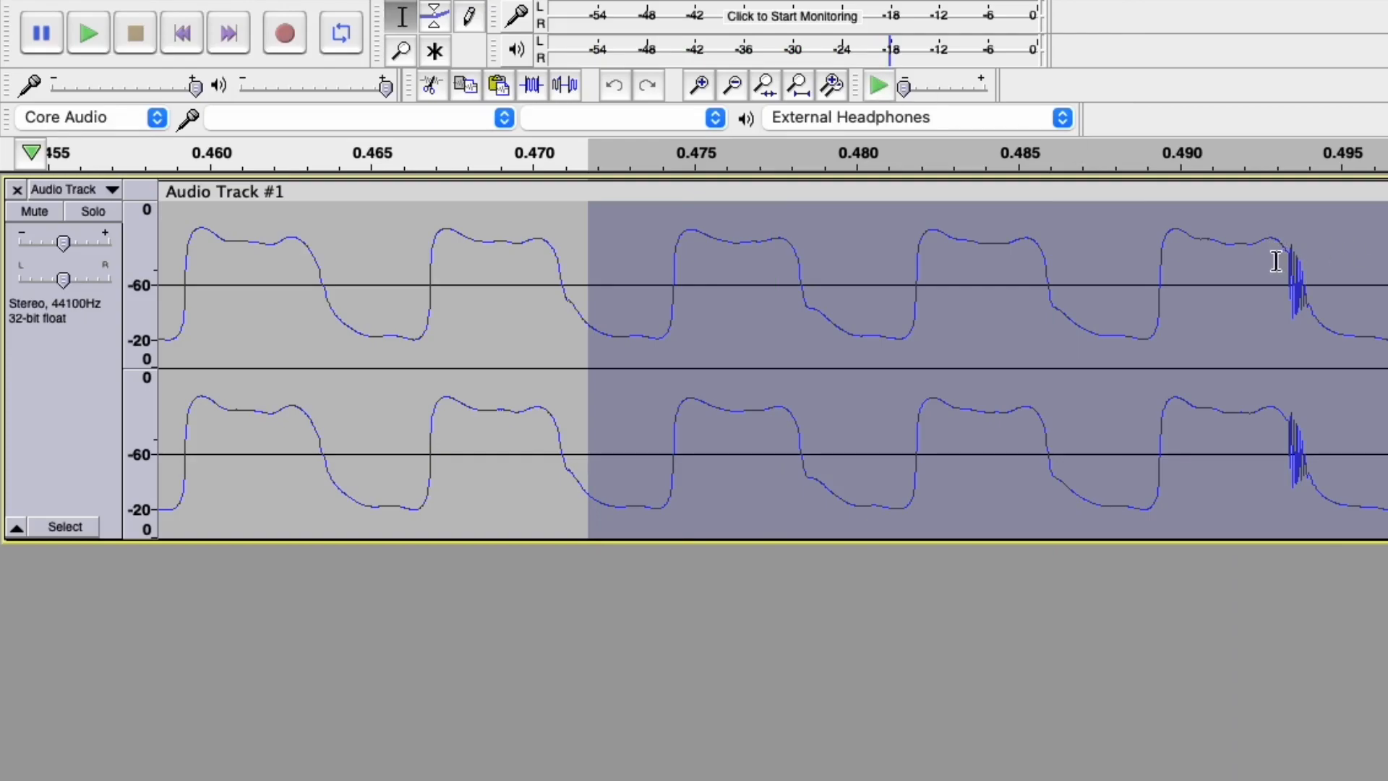
drag(1271, 258, 1326, 269)
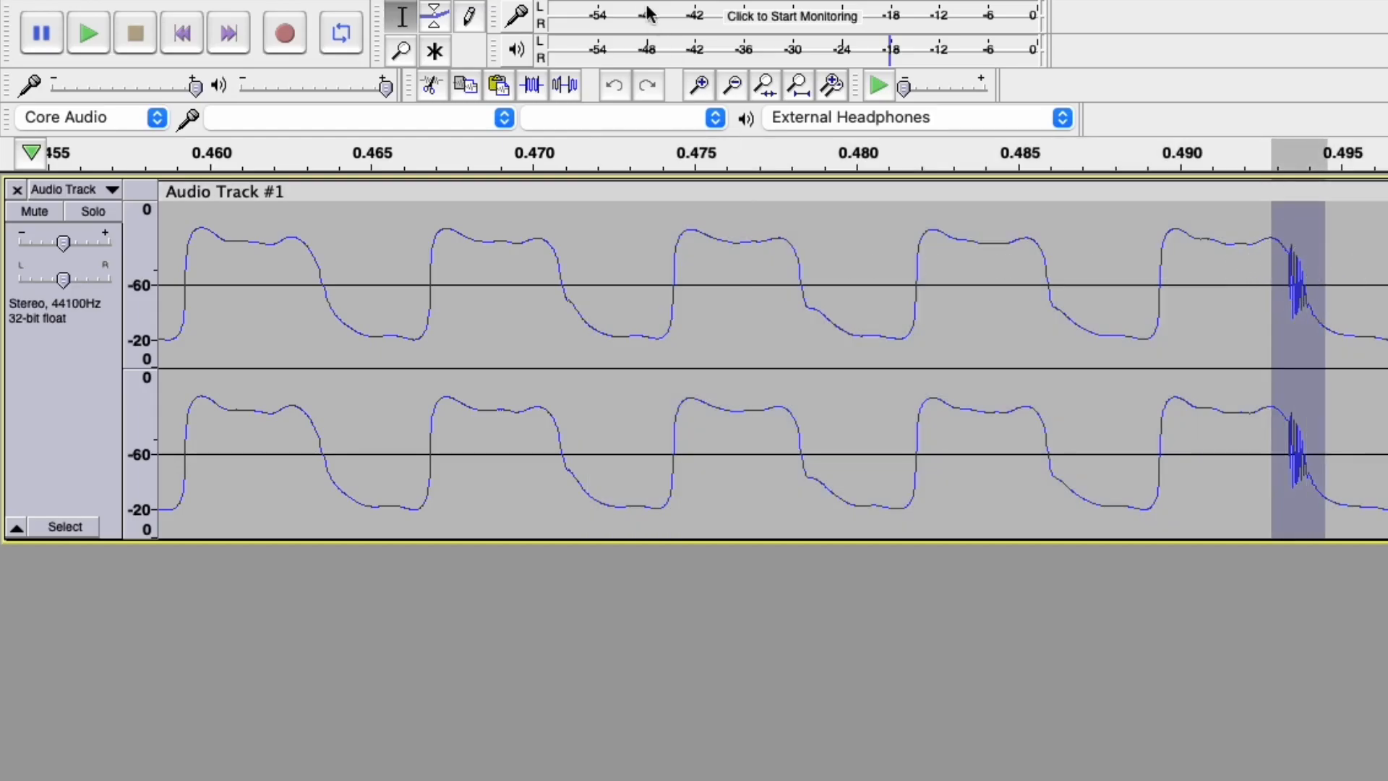
click(690, 14)
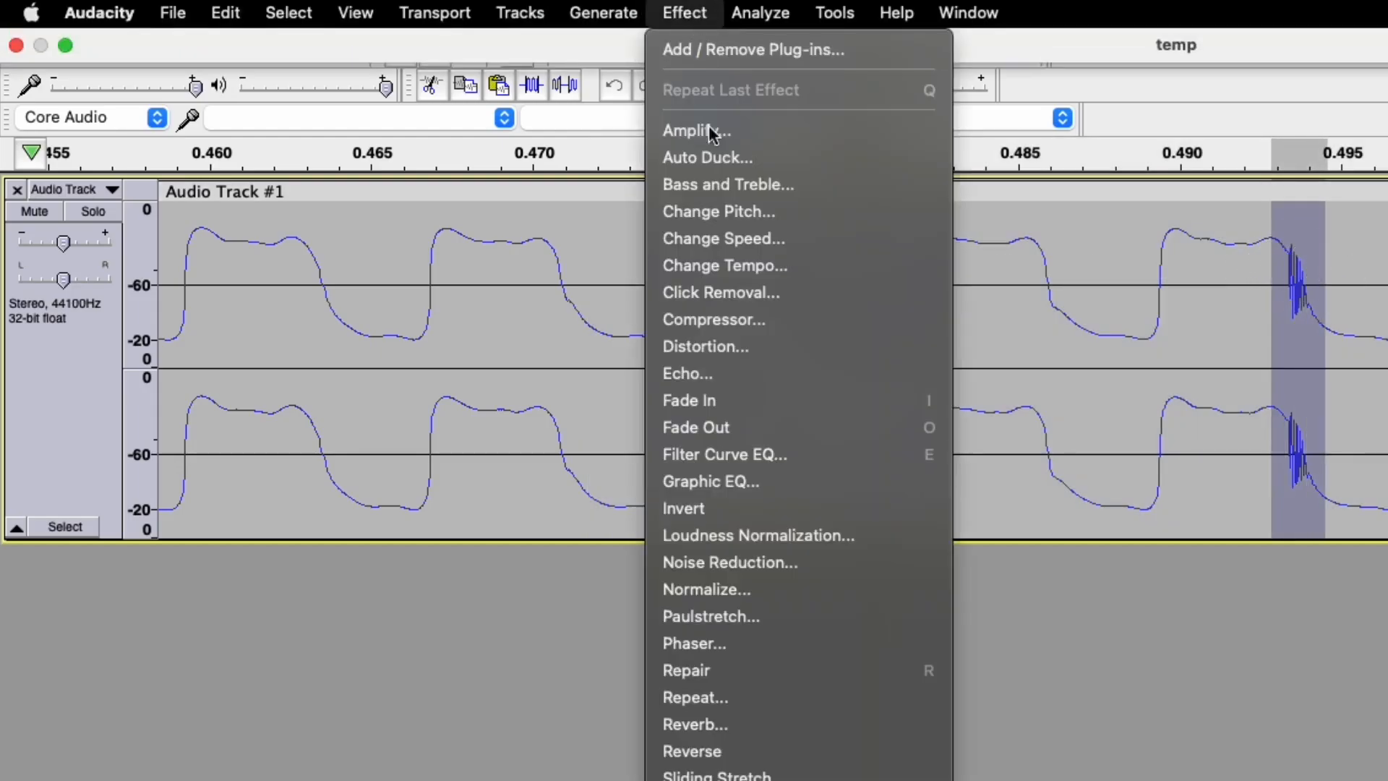
Apply Repair to the click spike, then play from about 0.472 s slowed down to check it.
click(807, 671)
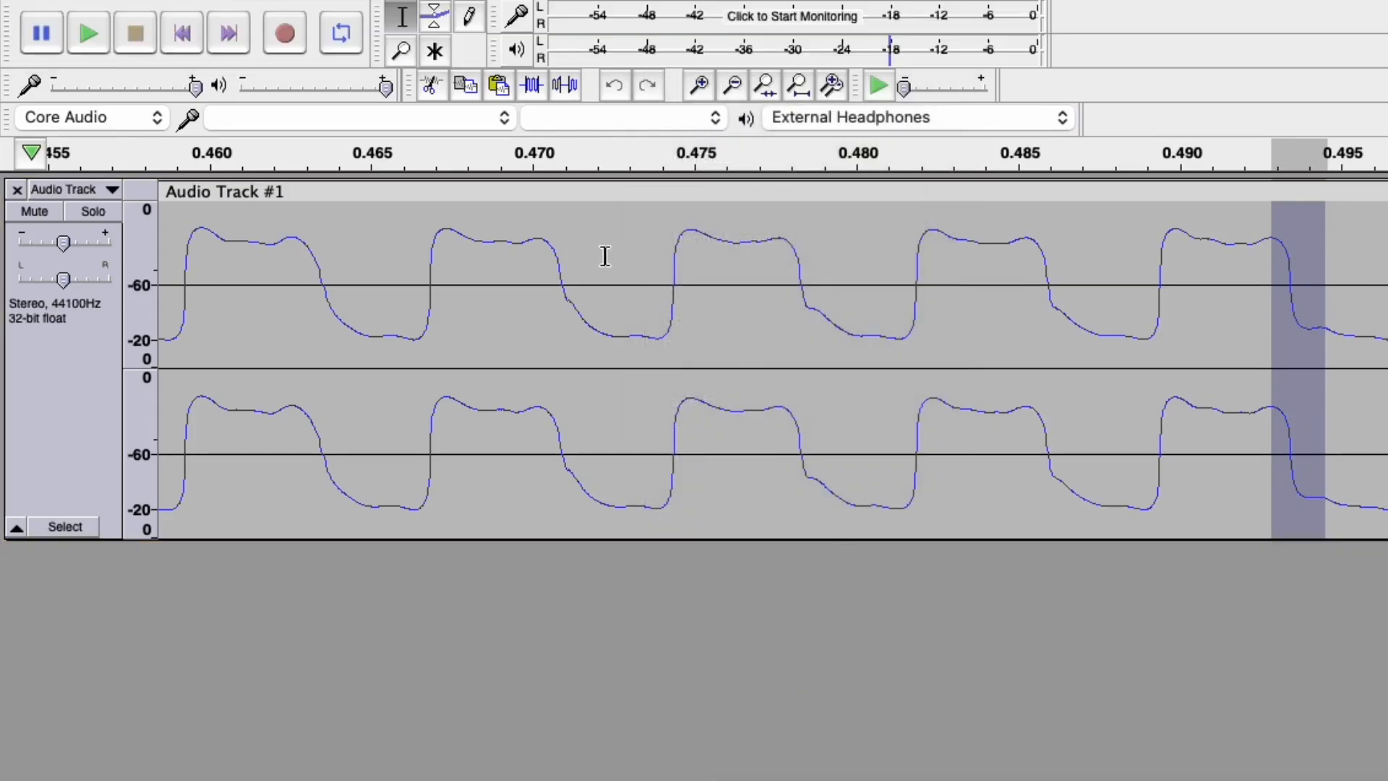
drag(605, 256, 1387, 260)
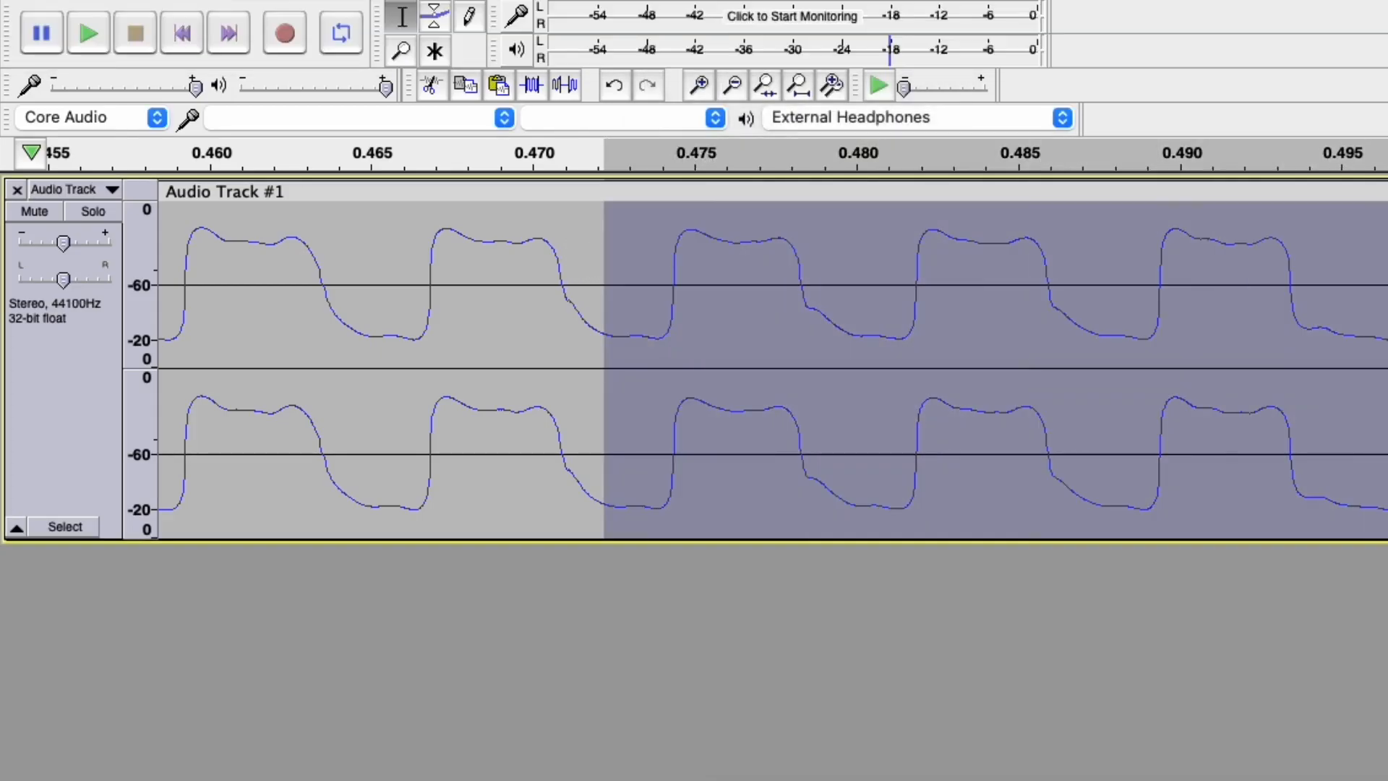
click(881, 85)
click(1264, 250)
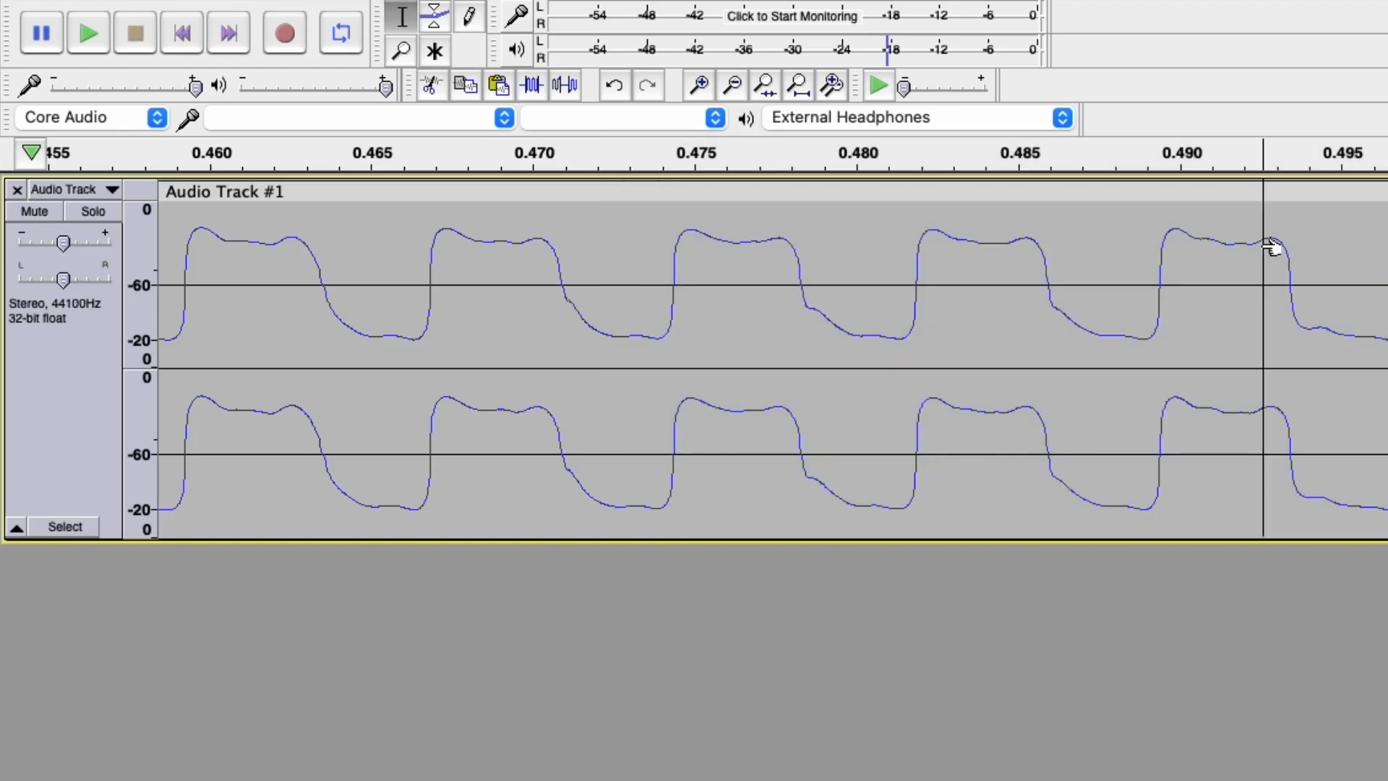
Undo the repair, try Repair on a wider selection, and dismiss the 128-sample limit warning.
key(ctrl+z)
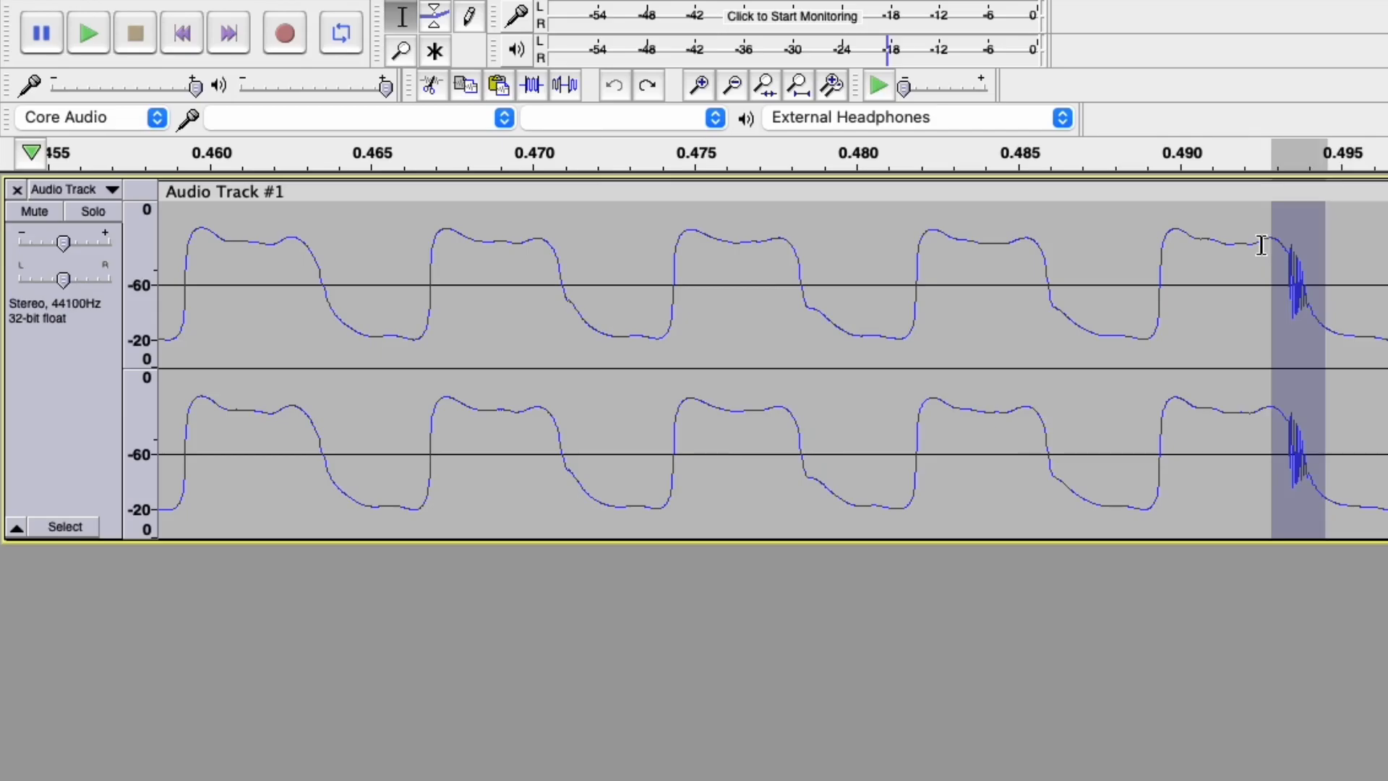
drag(1001, 250, 1384, 250)
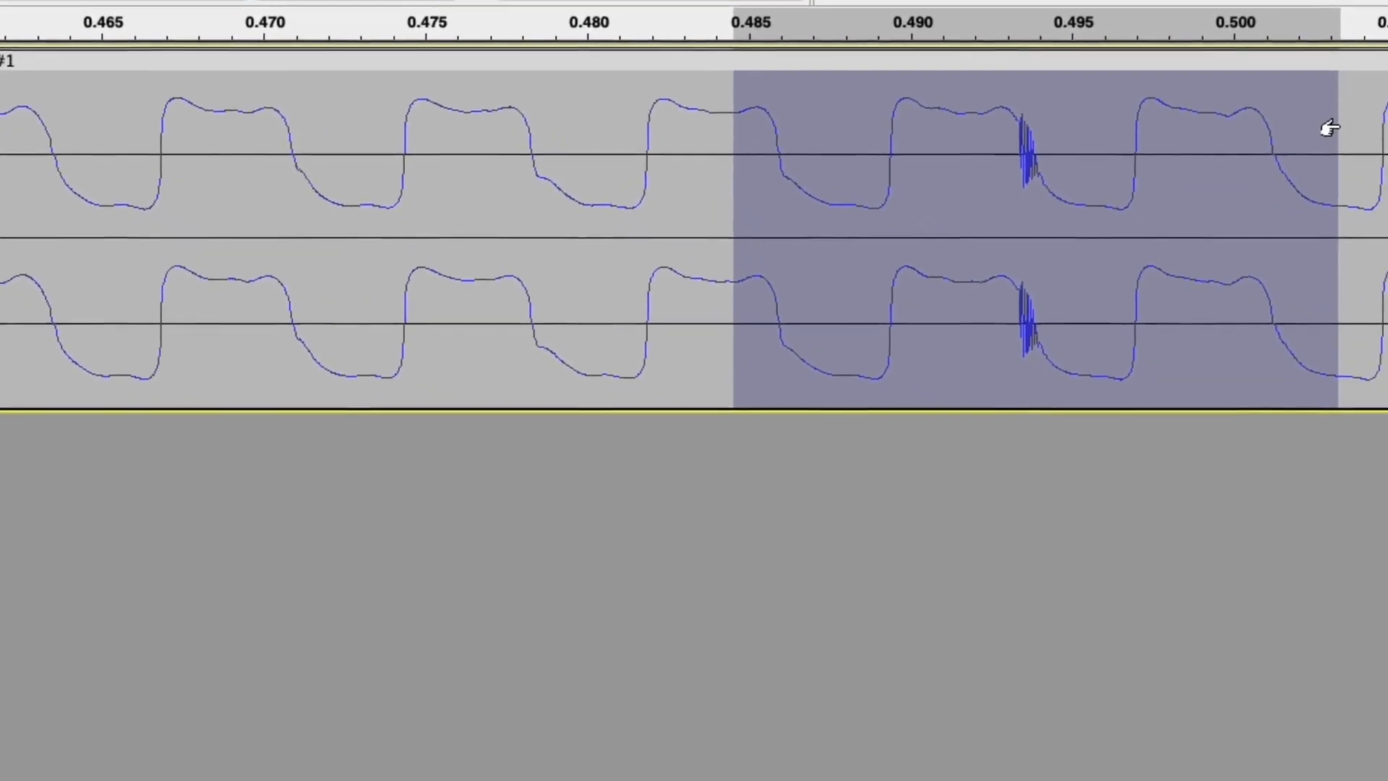
key(super+r)
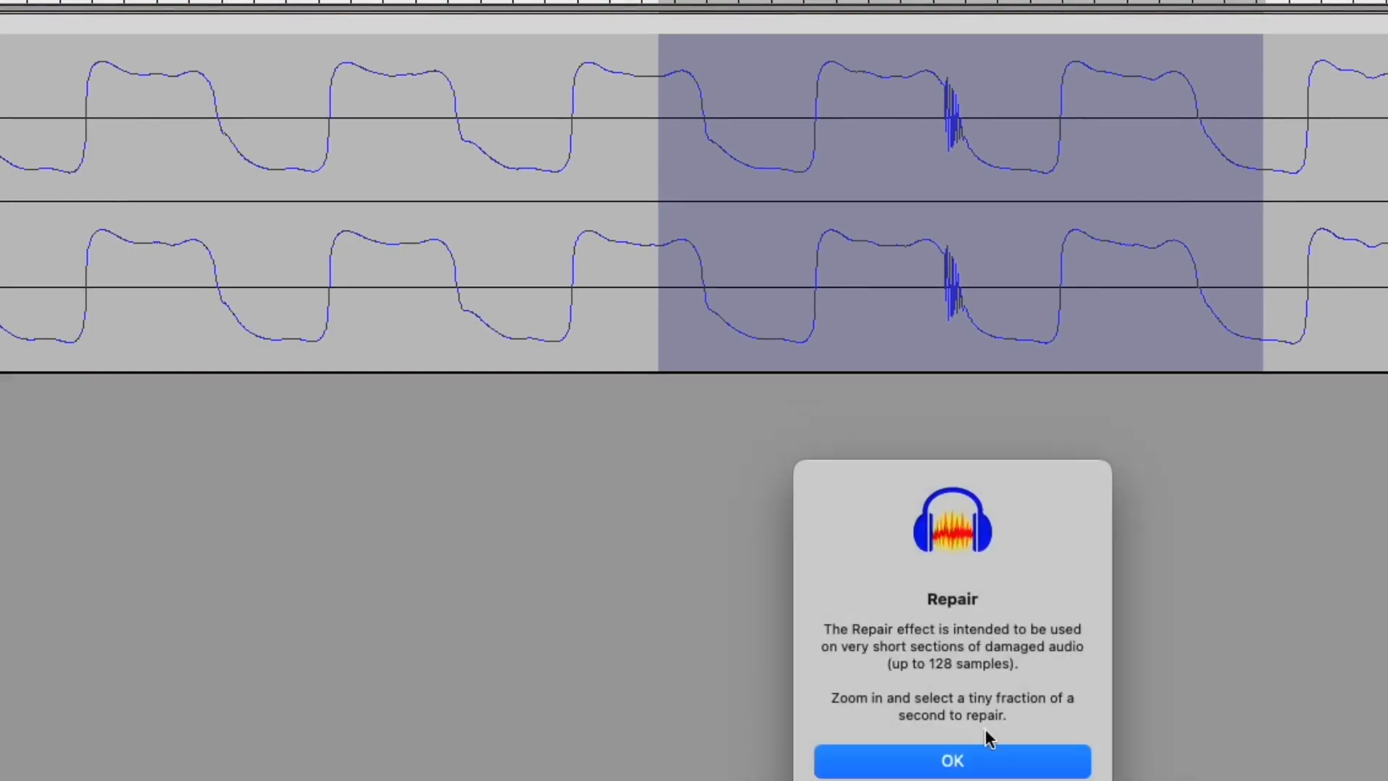
click(1023, 767)
click(890, 98)
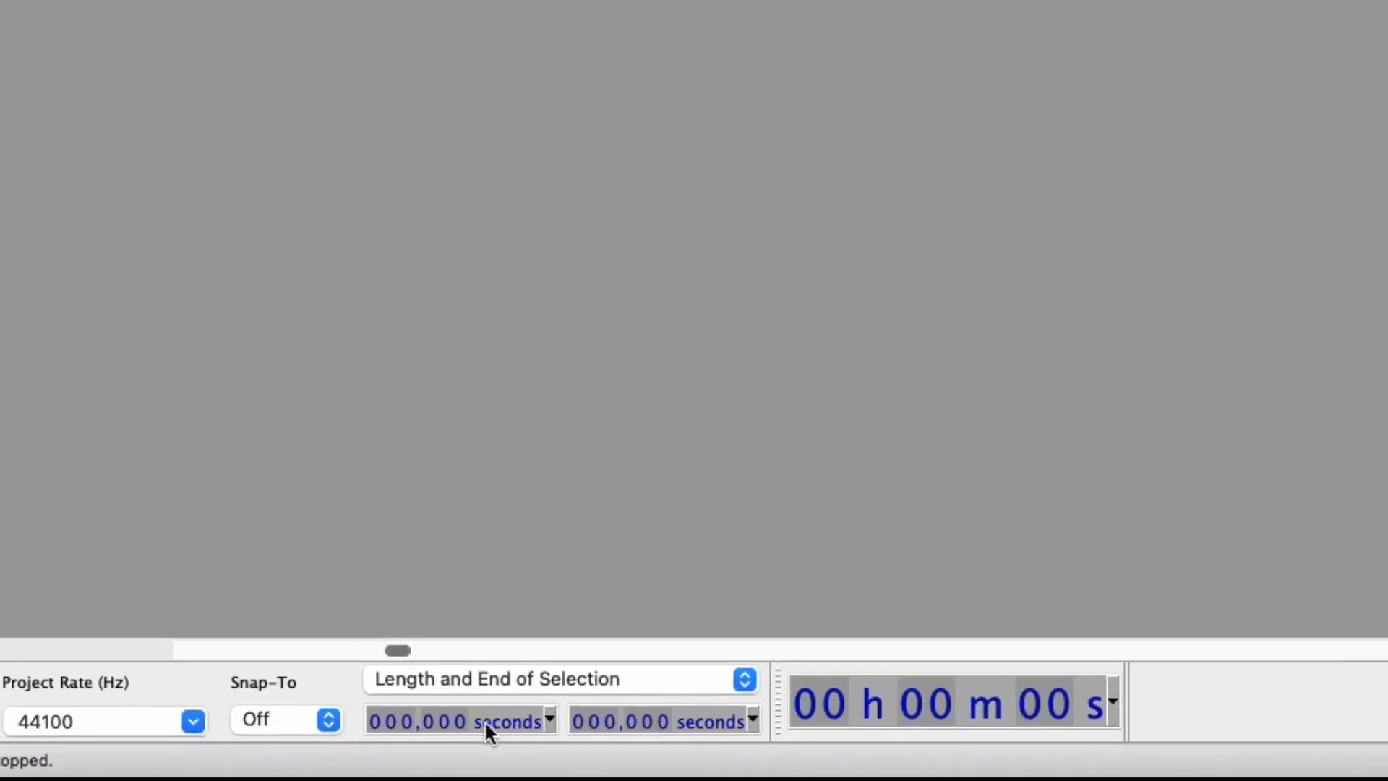
Switch the selection-length format to samples and select about 125 samples over the spike.
click(516, 720)
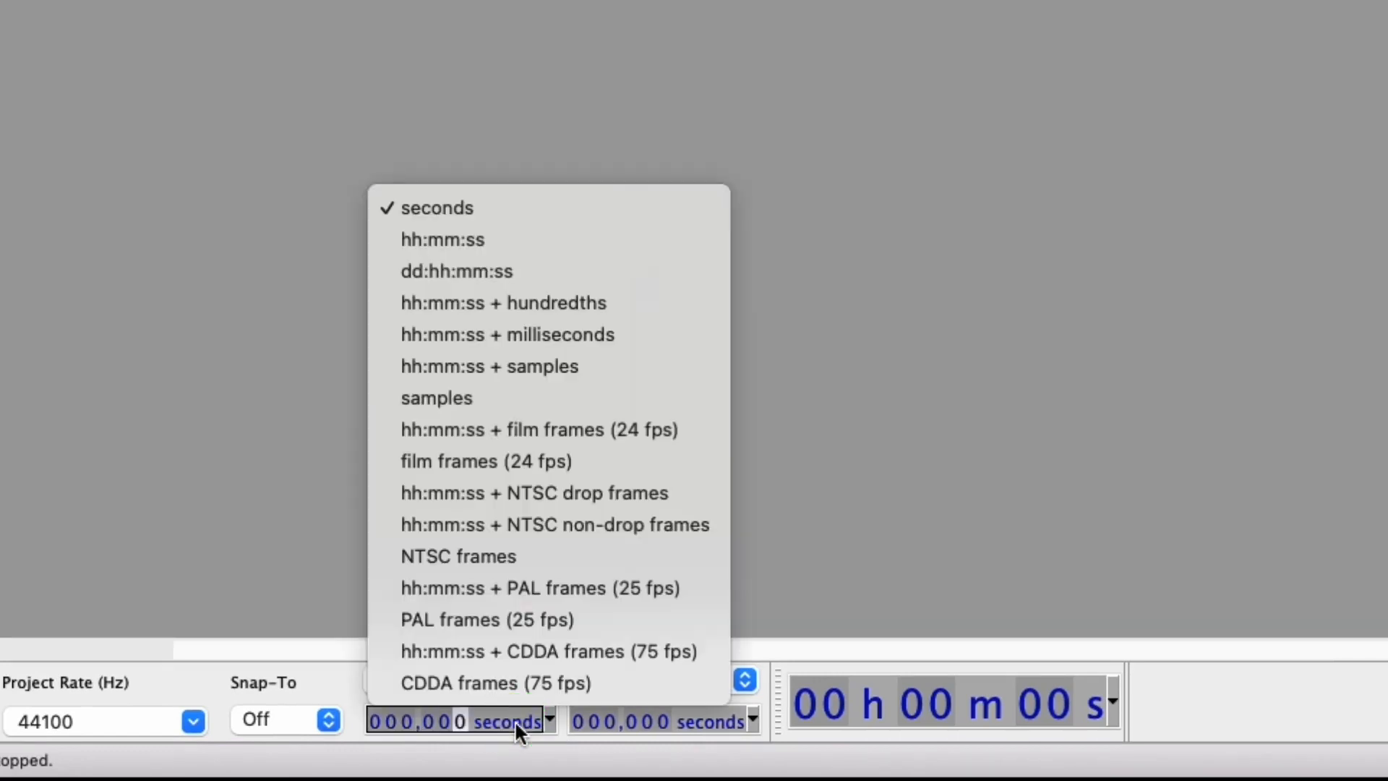
click(532, 391)
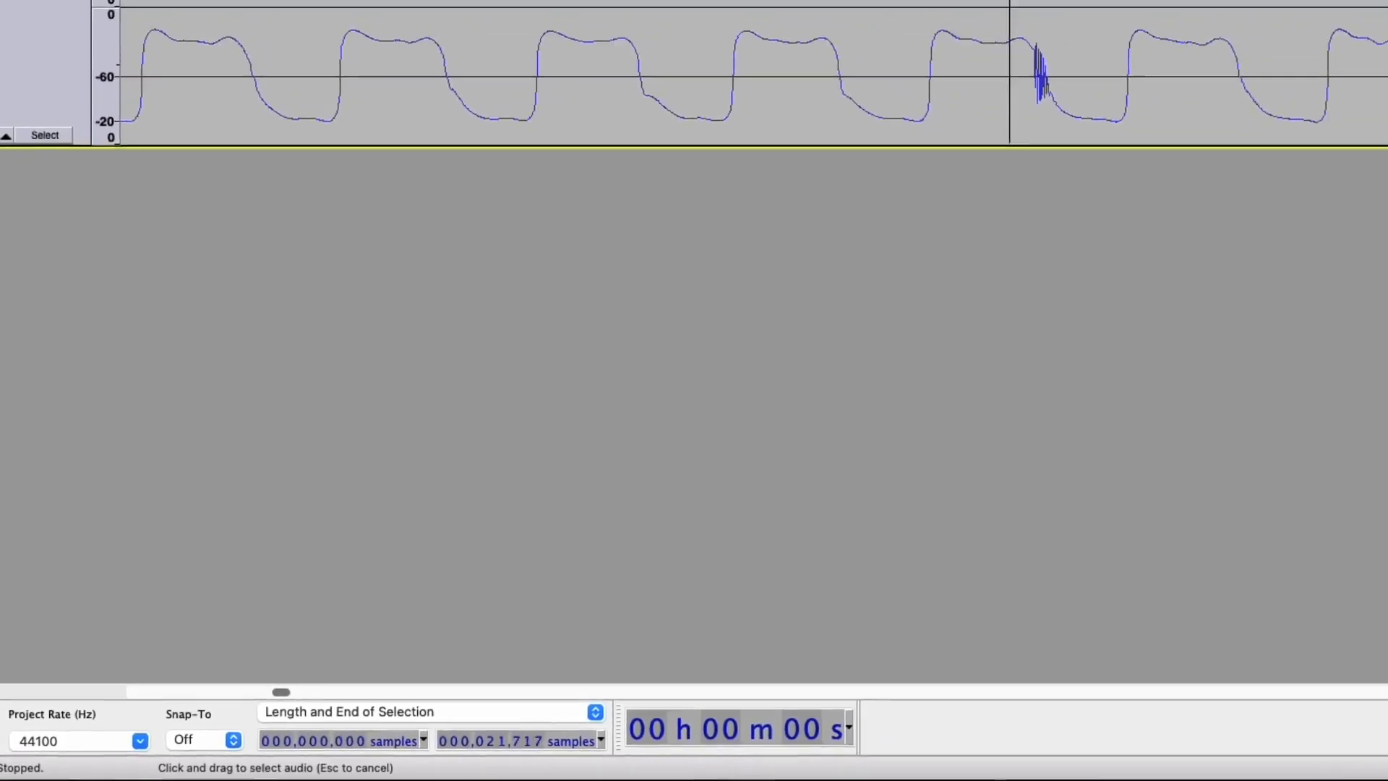
drag(742, 147, 788, 147)
drag(795, 150, 796, 151)
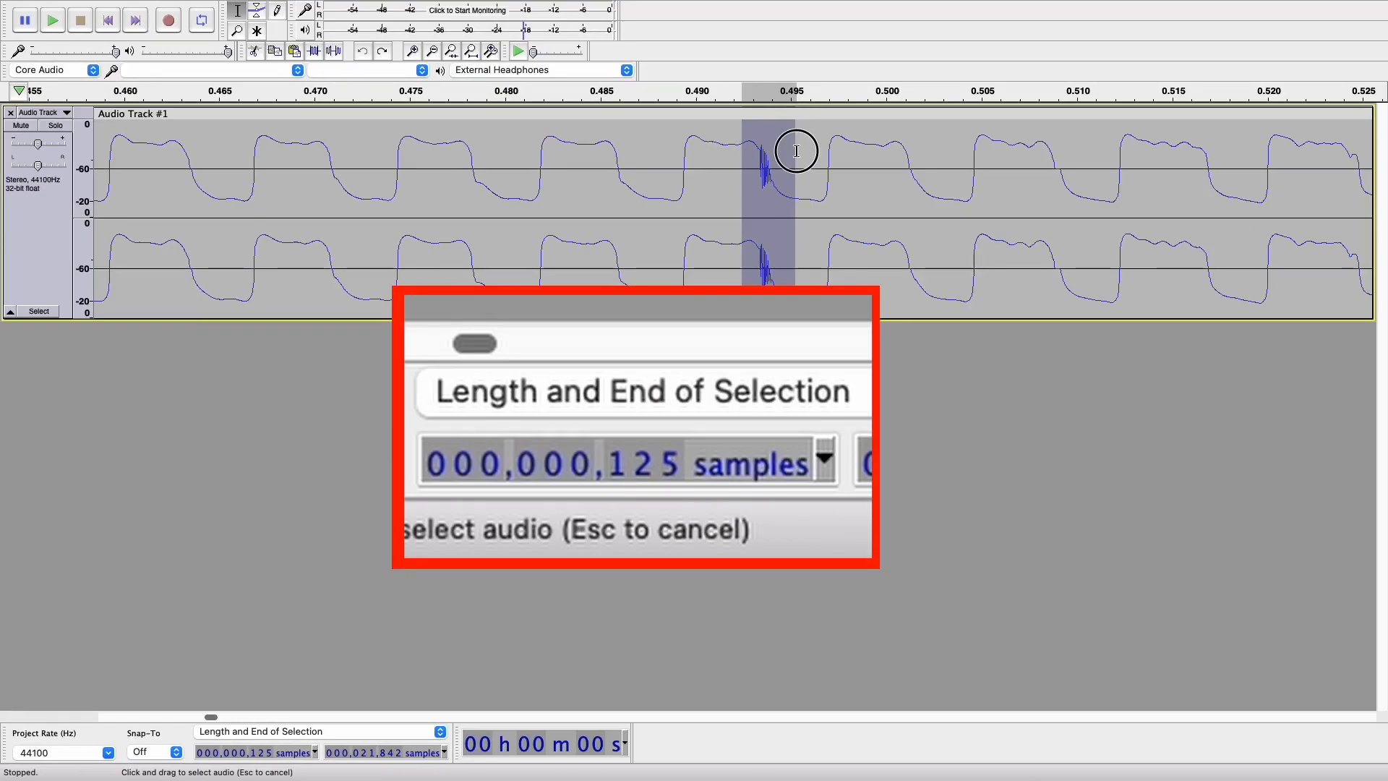
Try Repair on a 127-sample selection, then play about 0.475–0.517 s slowed and zoom out.
drag(796, 151, 795, 149)
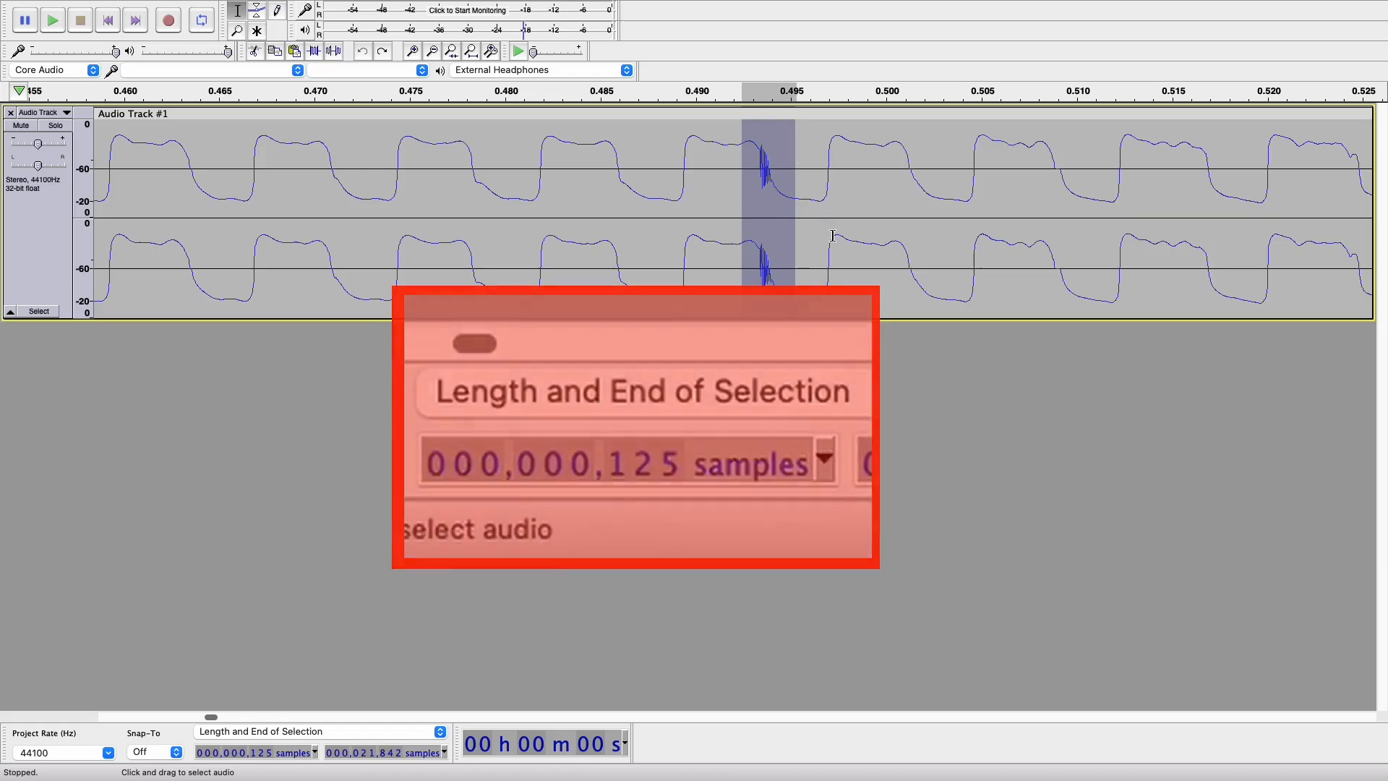
key(super+r)
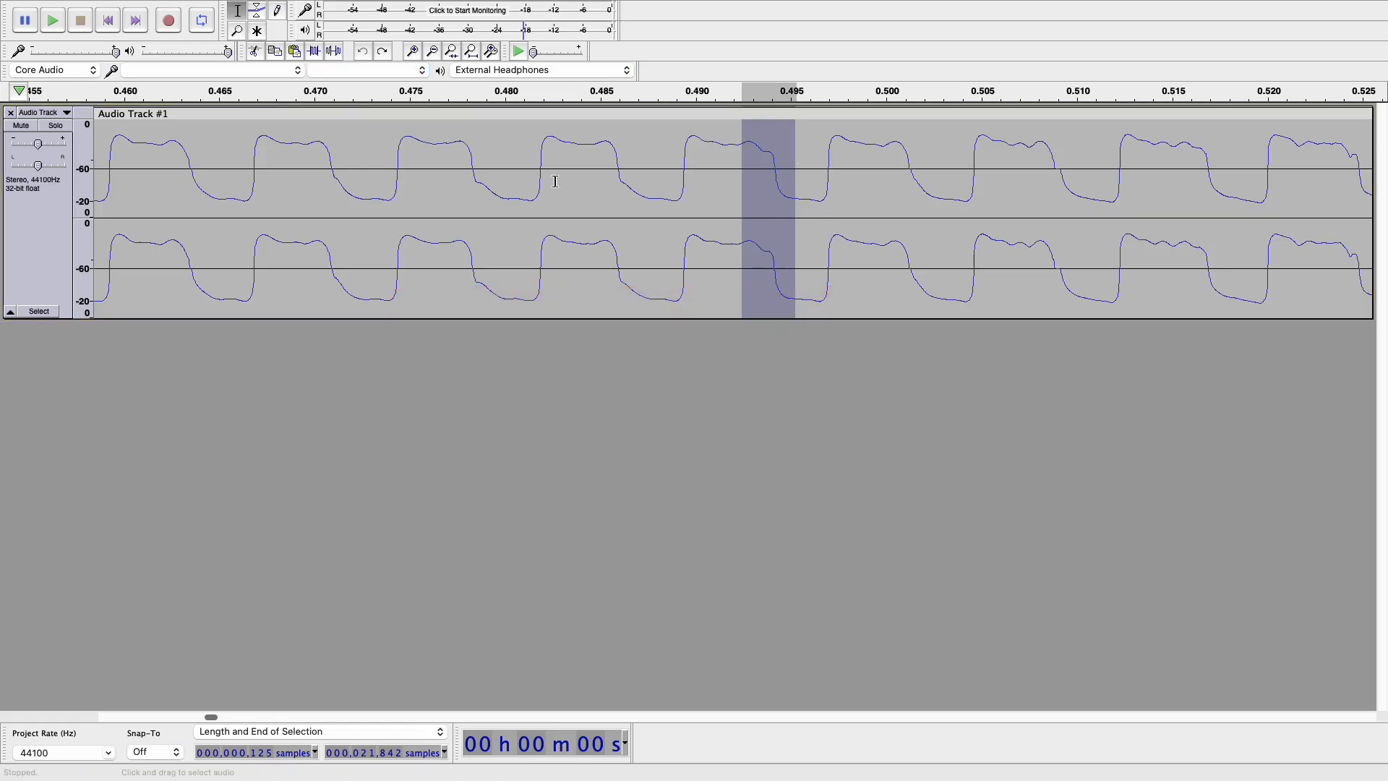
drag(393, 154, 1196, 152)
click(519, 52)
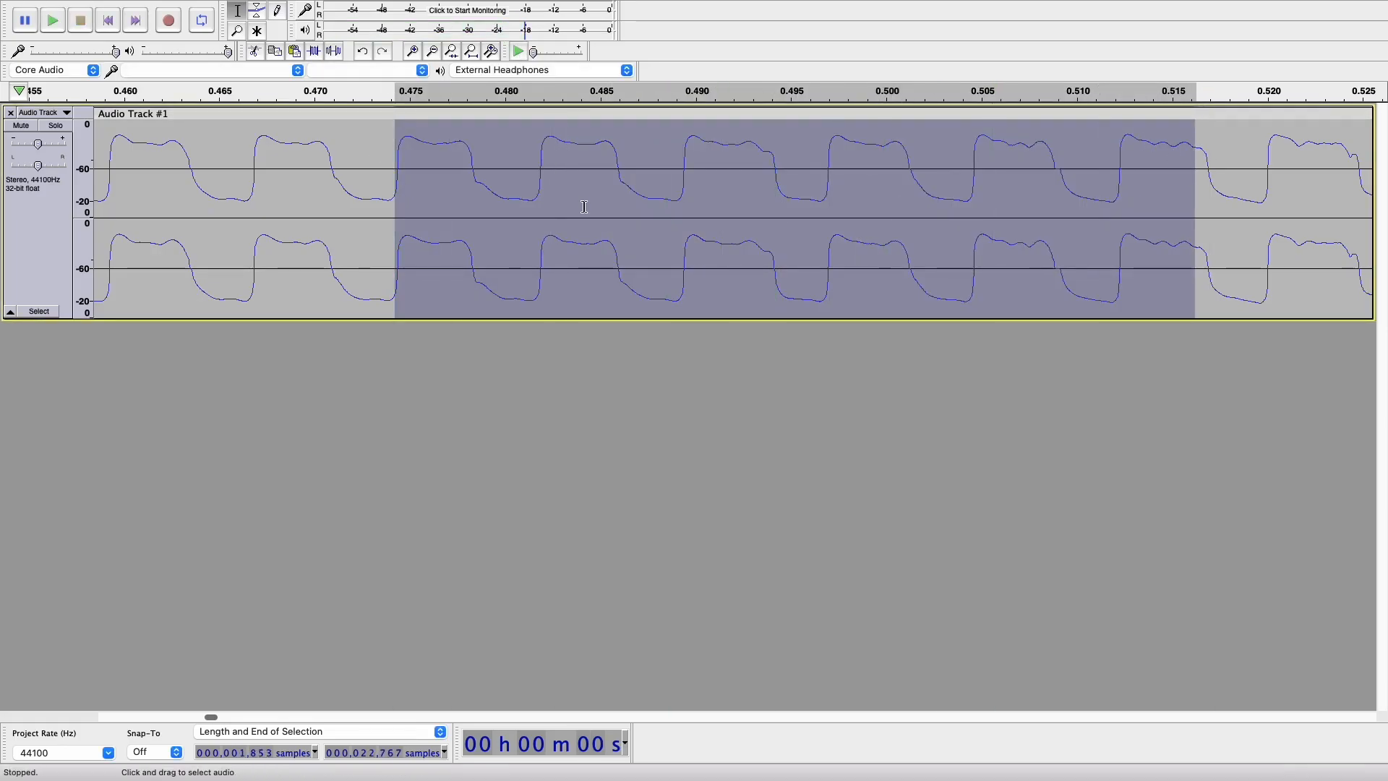
scroll(587, 208, down, 5)
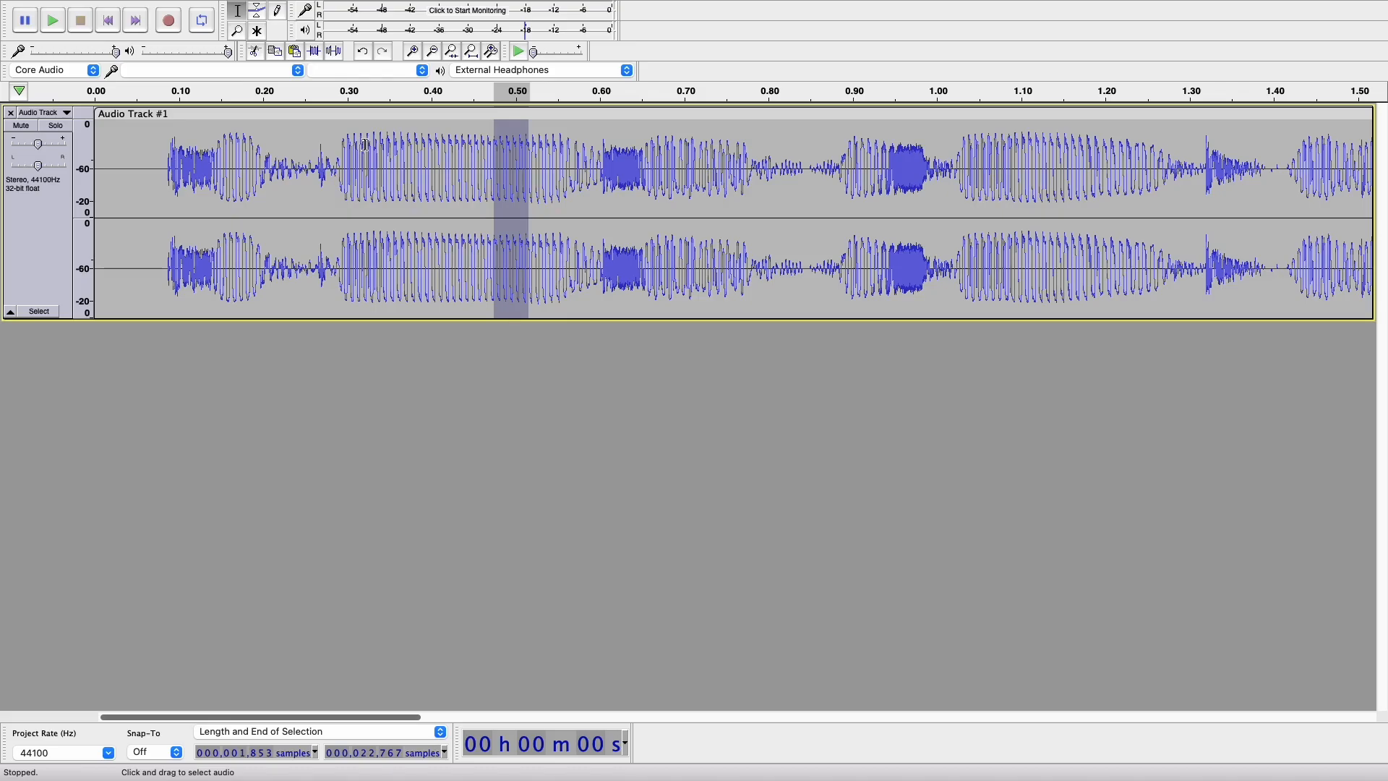
Zoom in, delete the selected stretch, then undo the deletion to restore the audio.
scroll(511, 189, up, 5)
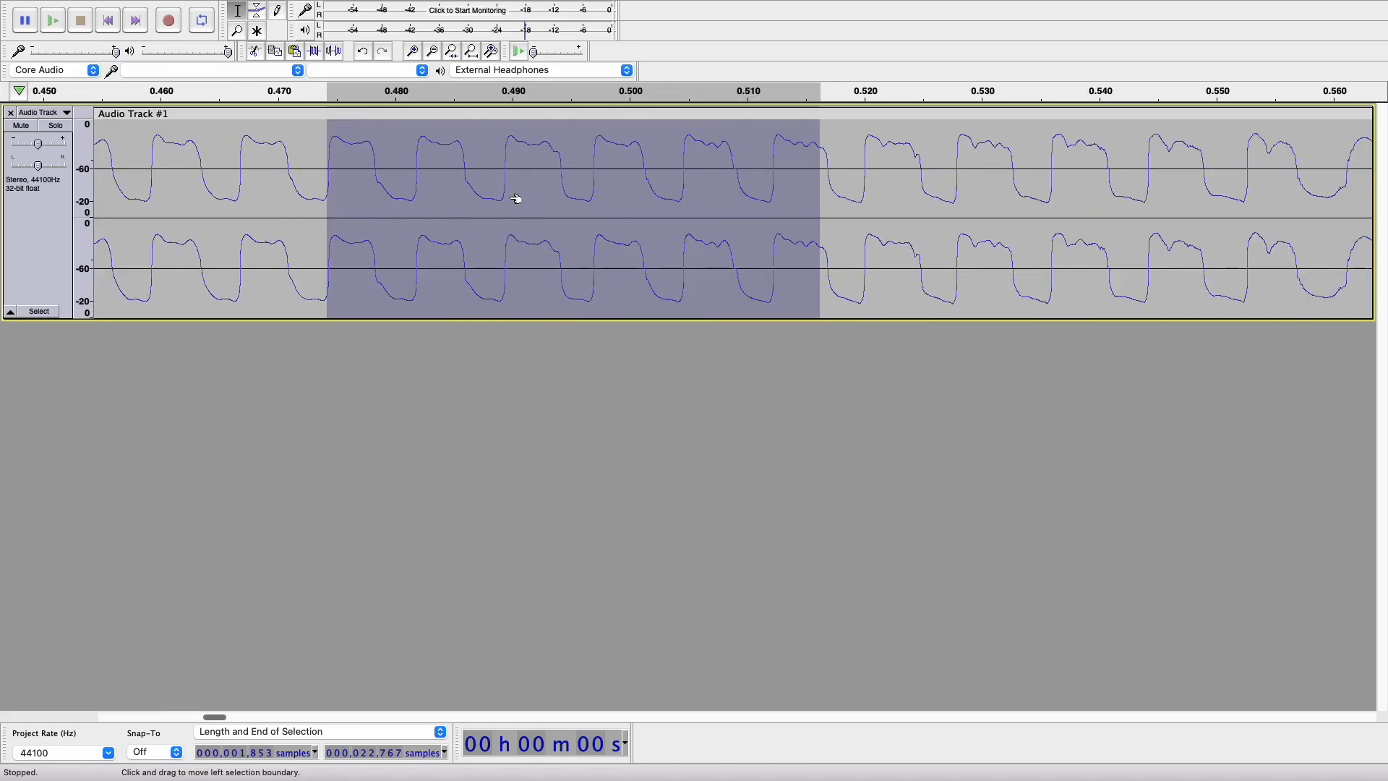
key(Delete)
click(381, 173)
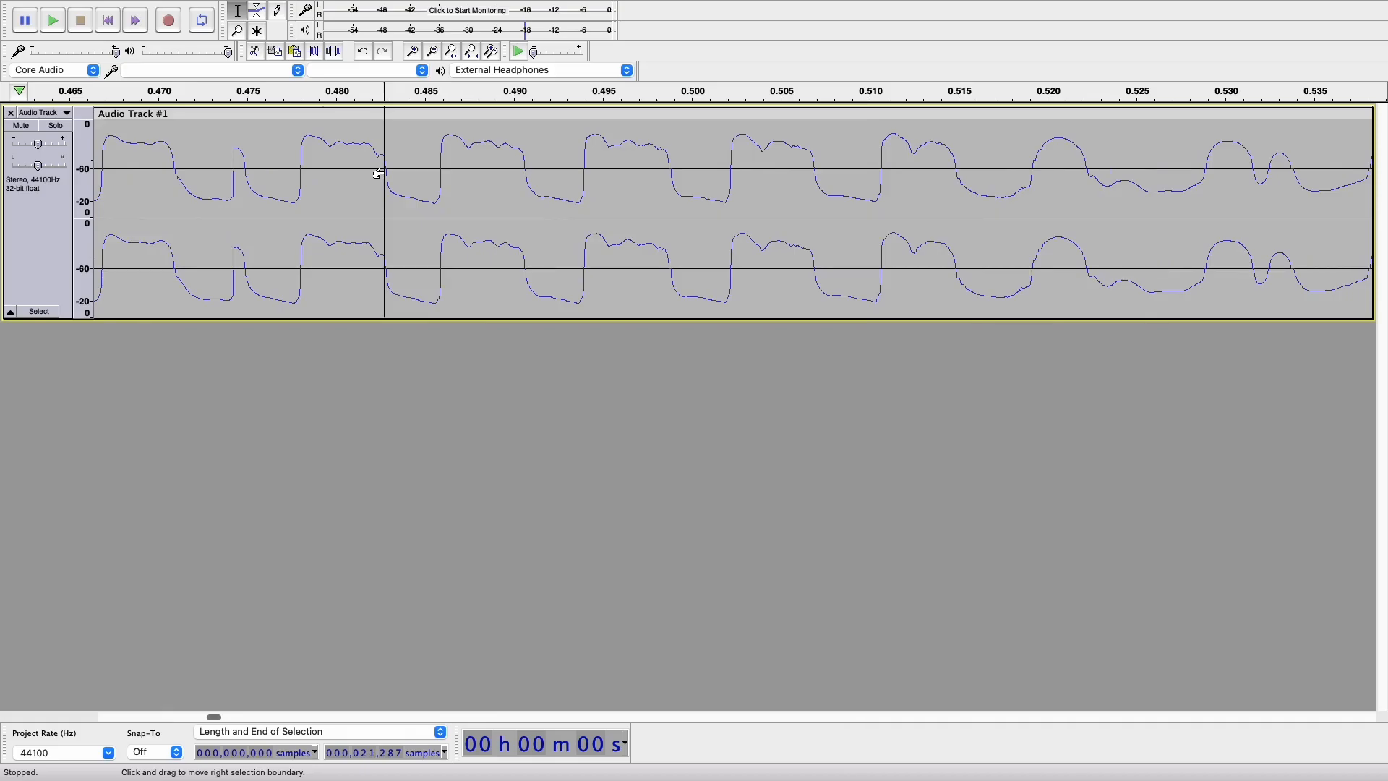
key(super+z)
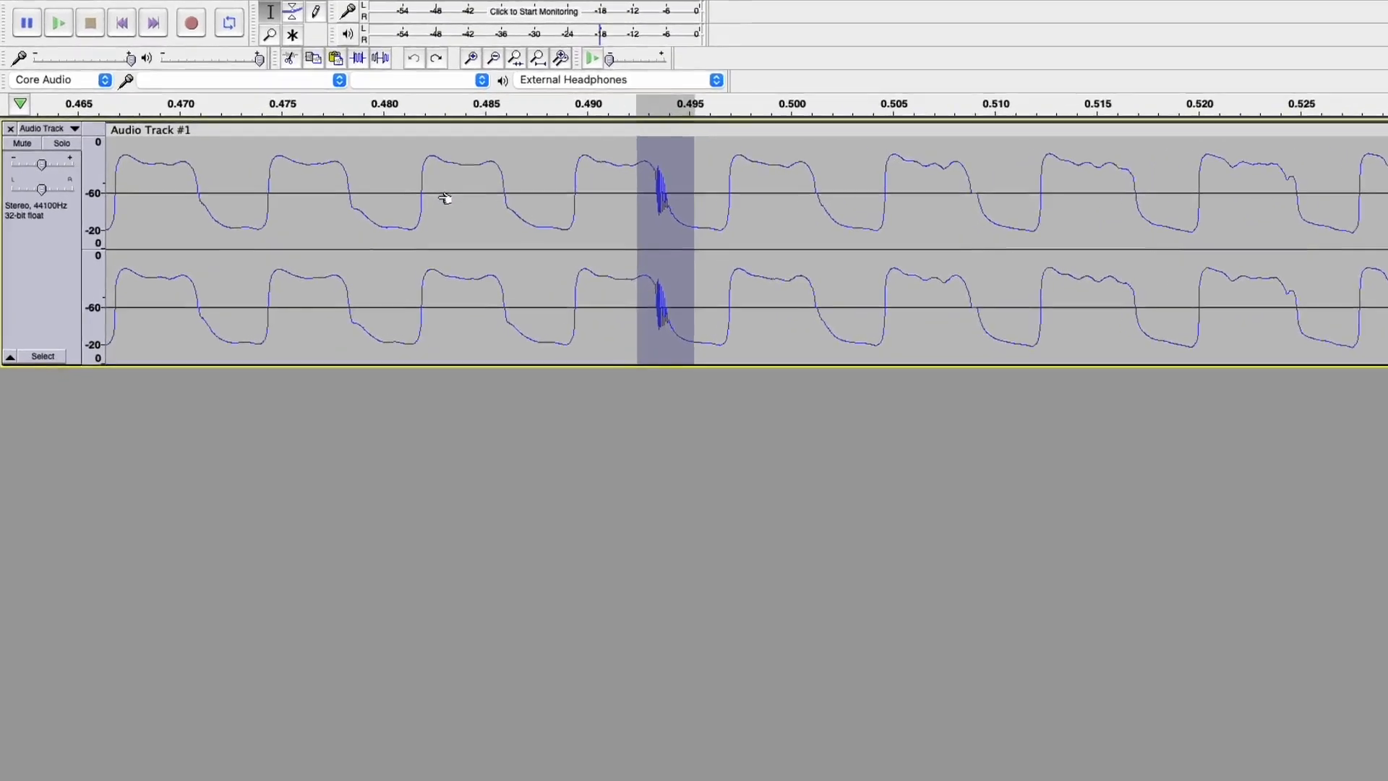
click(649, 136)
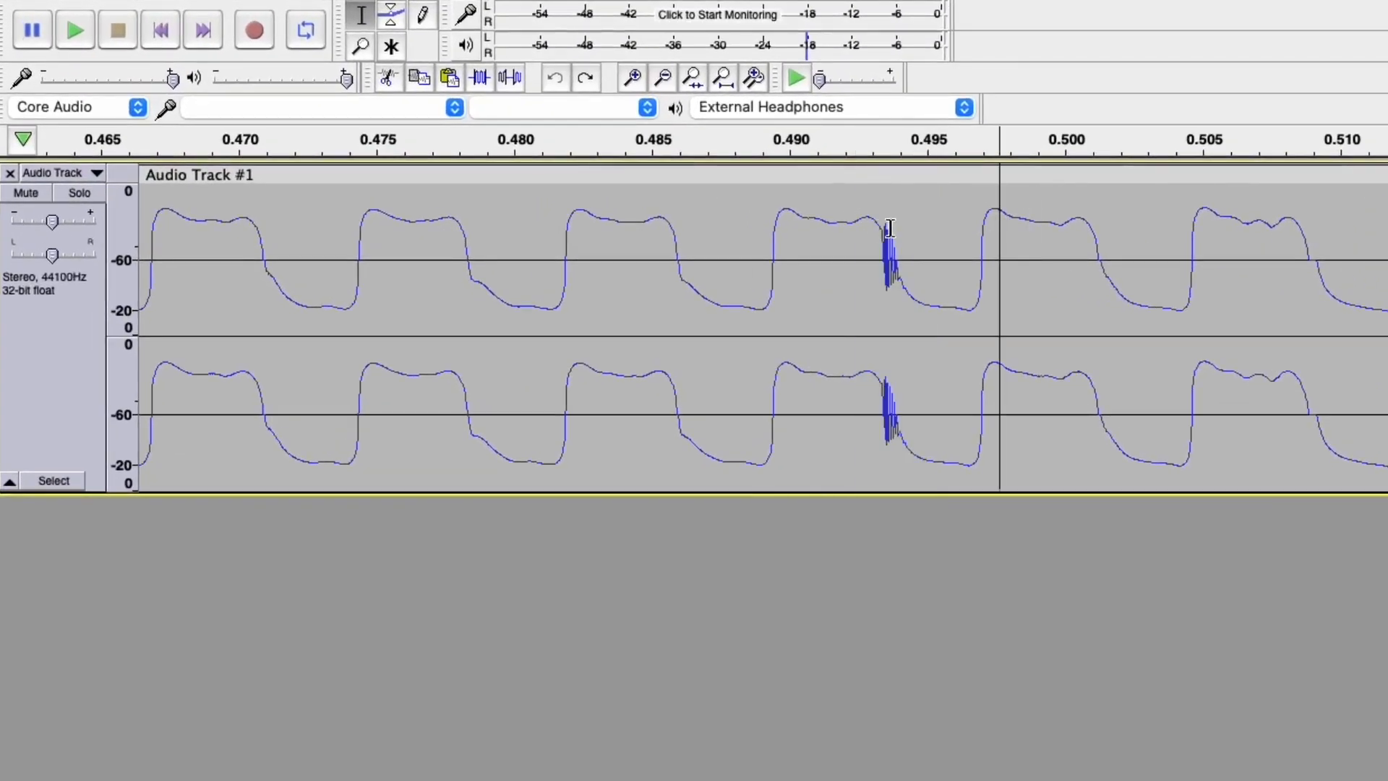
Try out several selection ranges just before and around the click spike.
drag(864, 223, 935, 245)
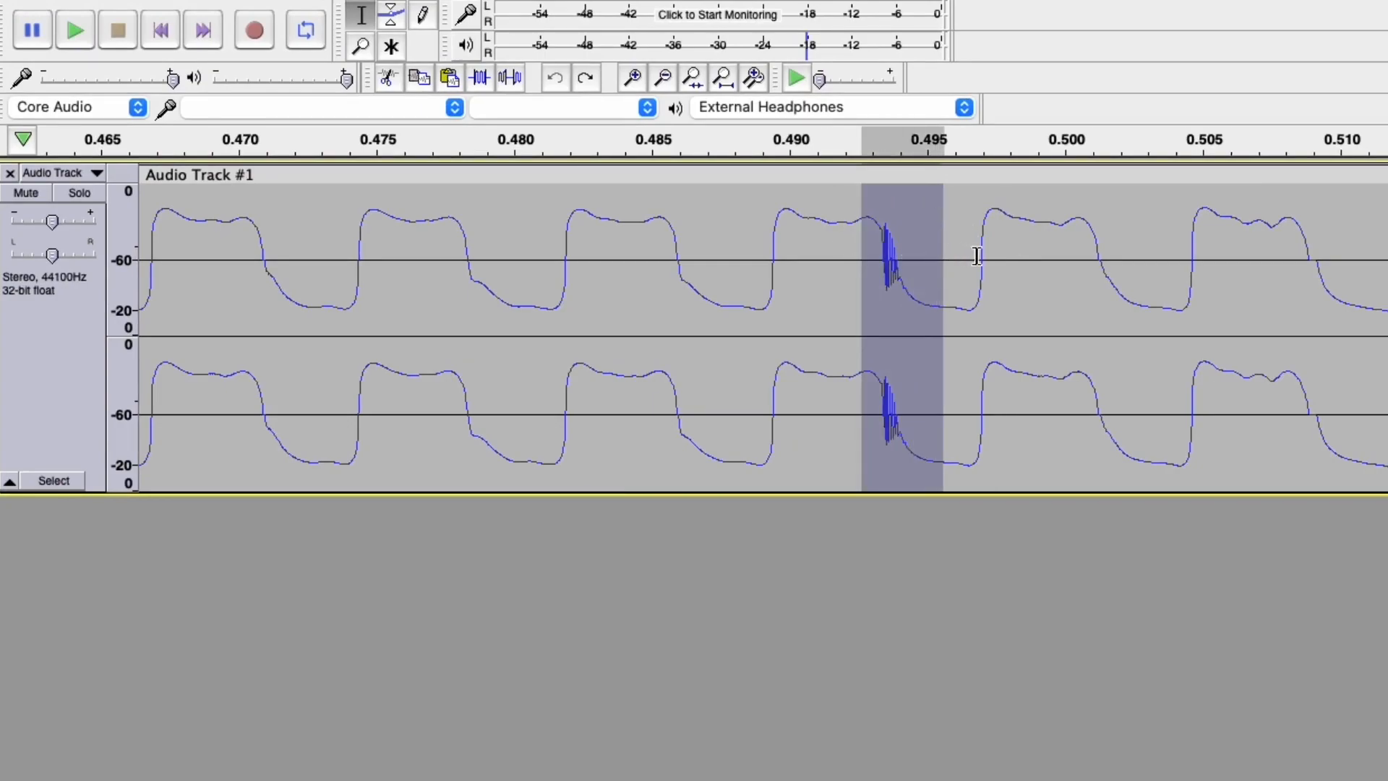
click(977, 254)
drag(762, 251, 820, 257)
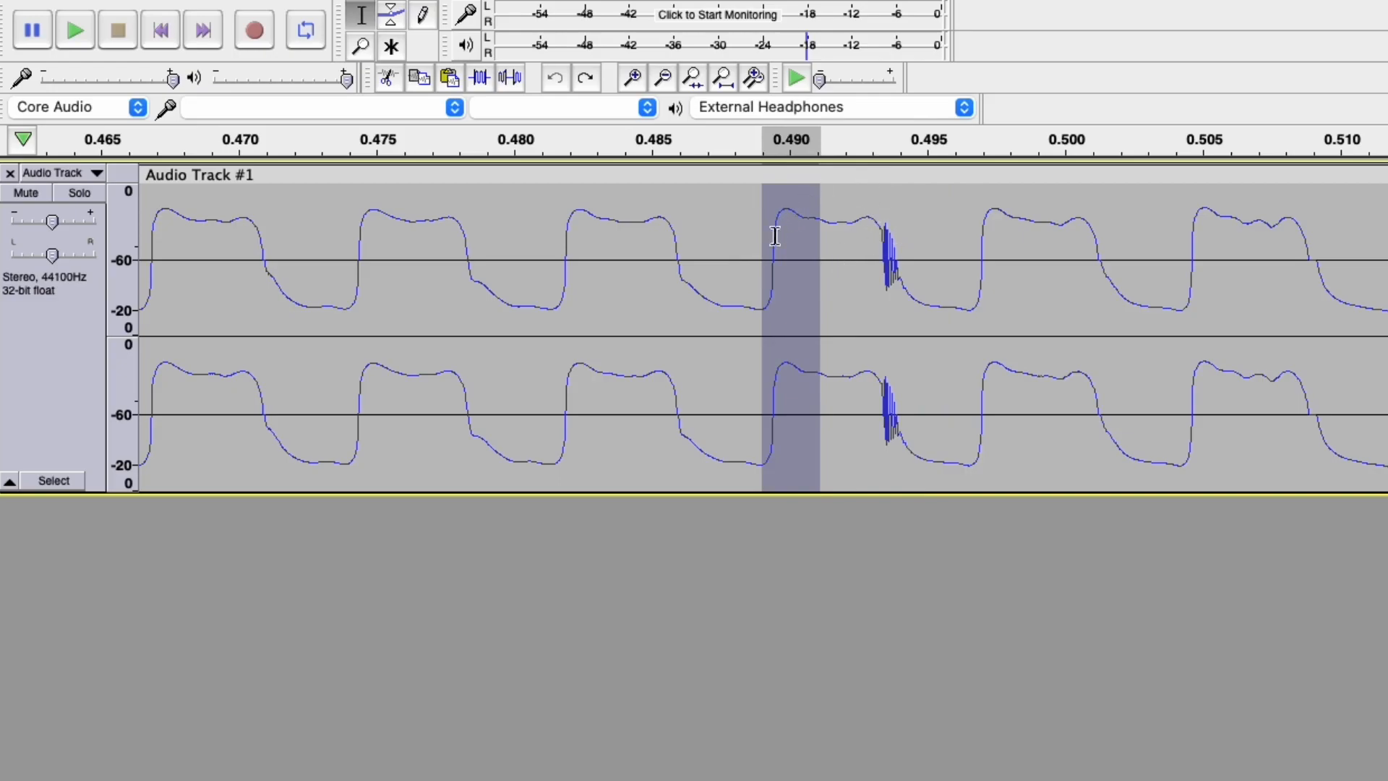
click(855, 248)
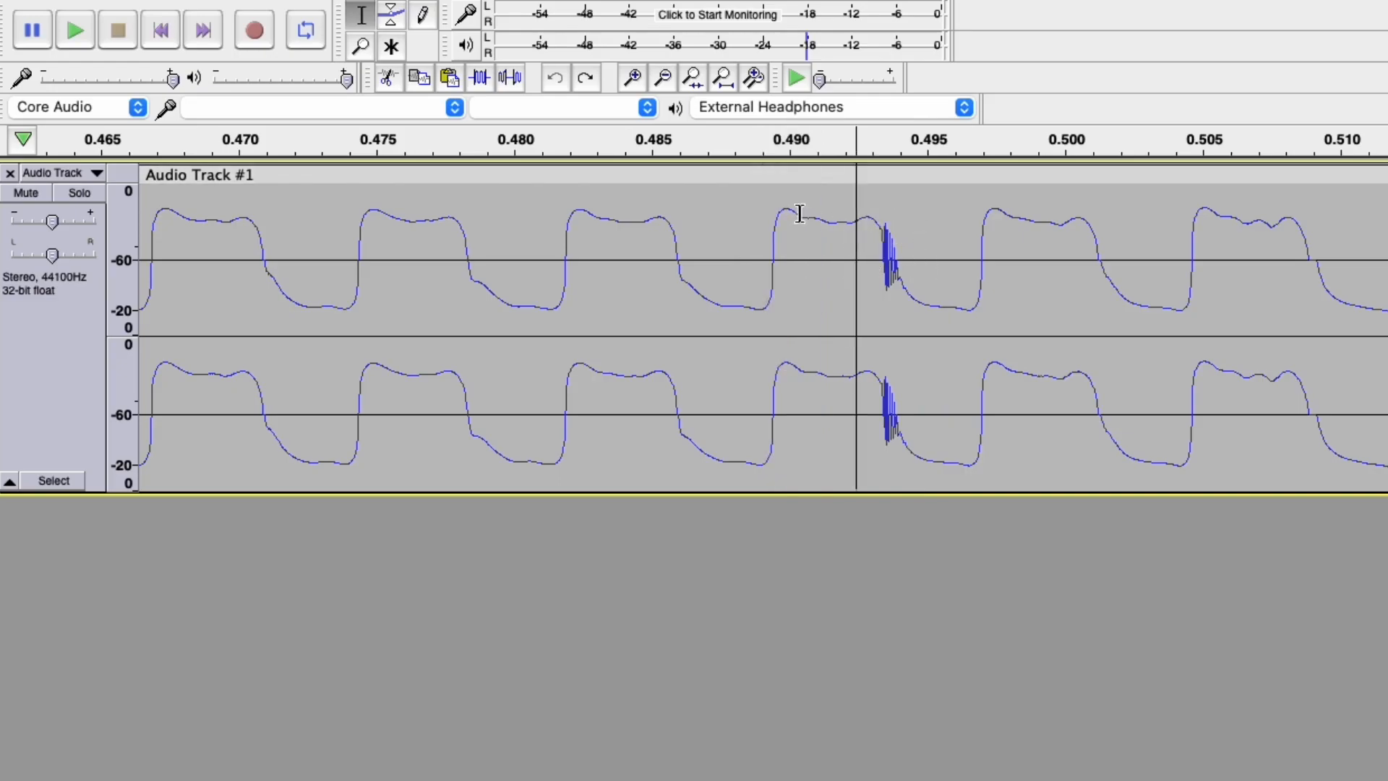
drag(737, 282, 824, 288)
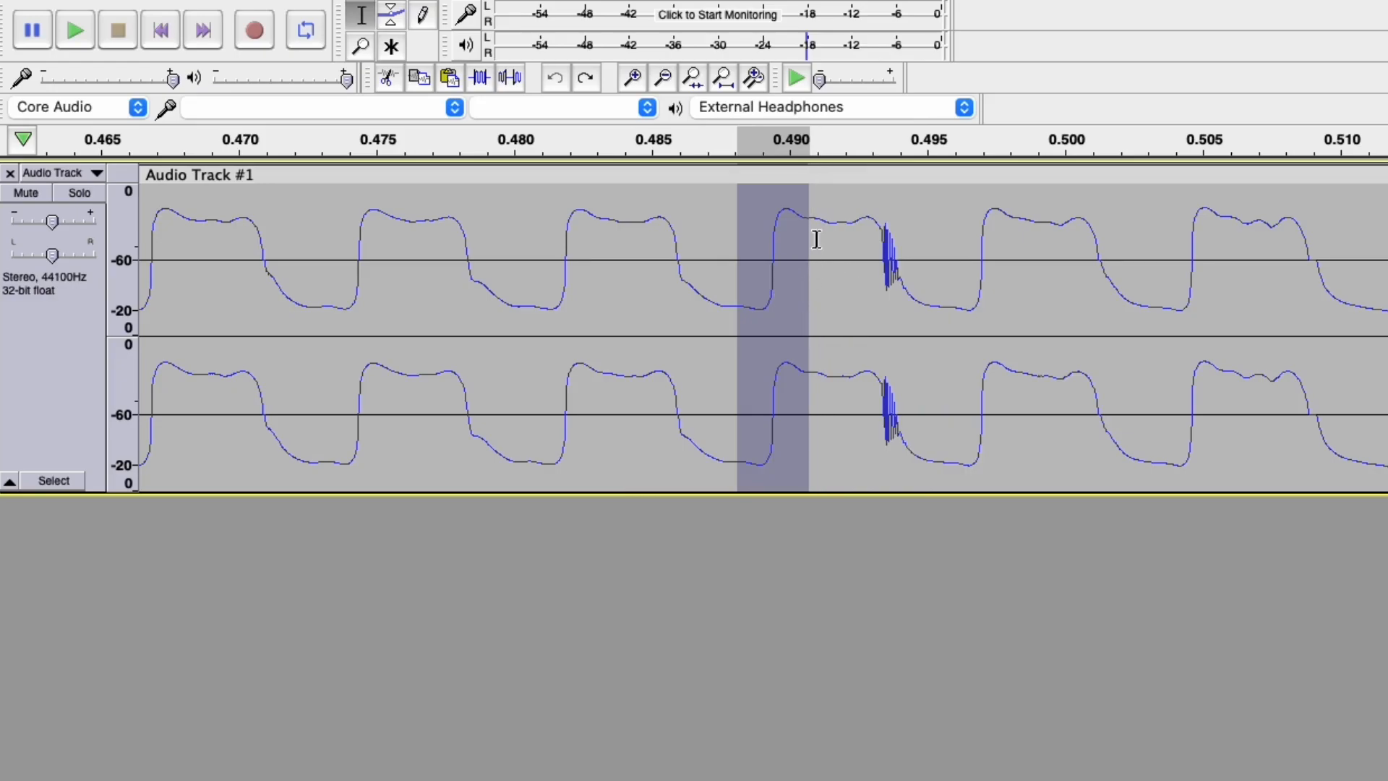
drag(796, 217, 930, 255)
click(902, 230)
click(941, 245)
click(941, 271)
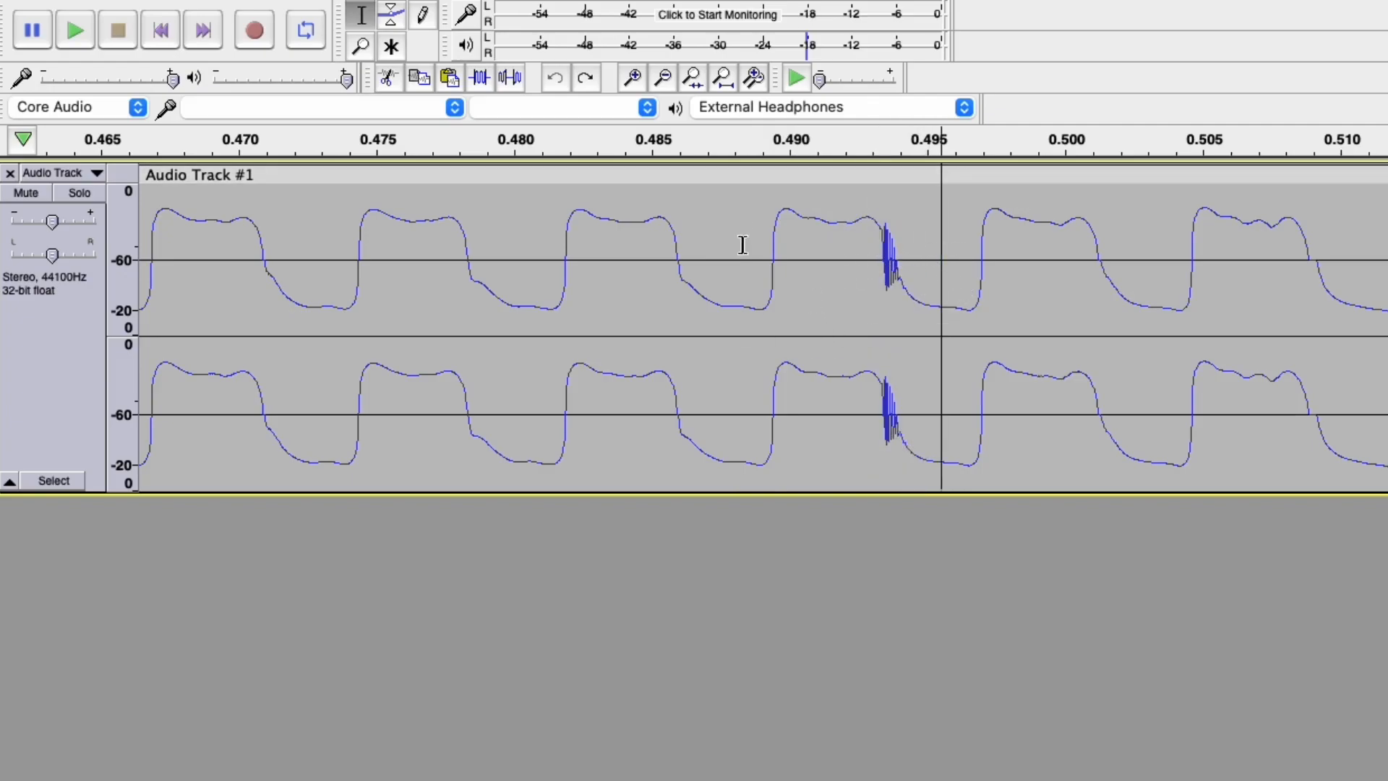
Check a clean 0.480–0.4875 s stretch, then select 0.4885–0.4955 s around the spike.
drag(727, 288, 951, 314)
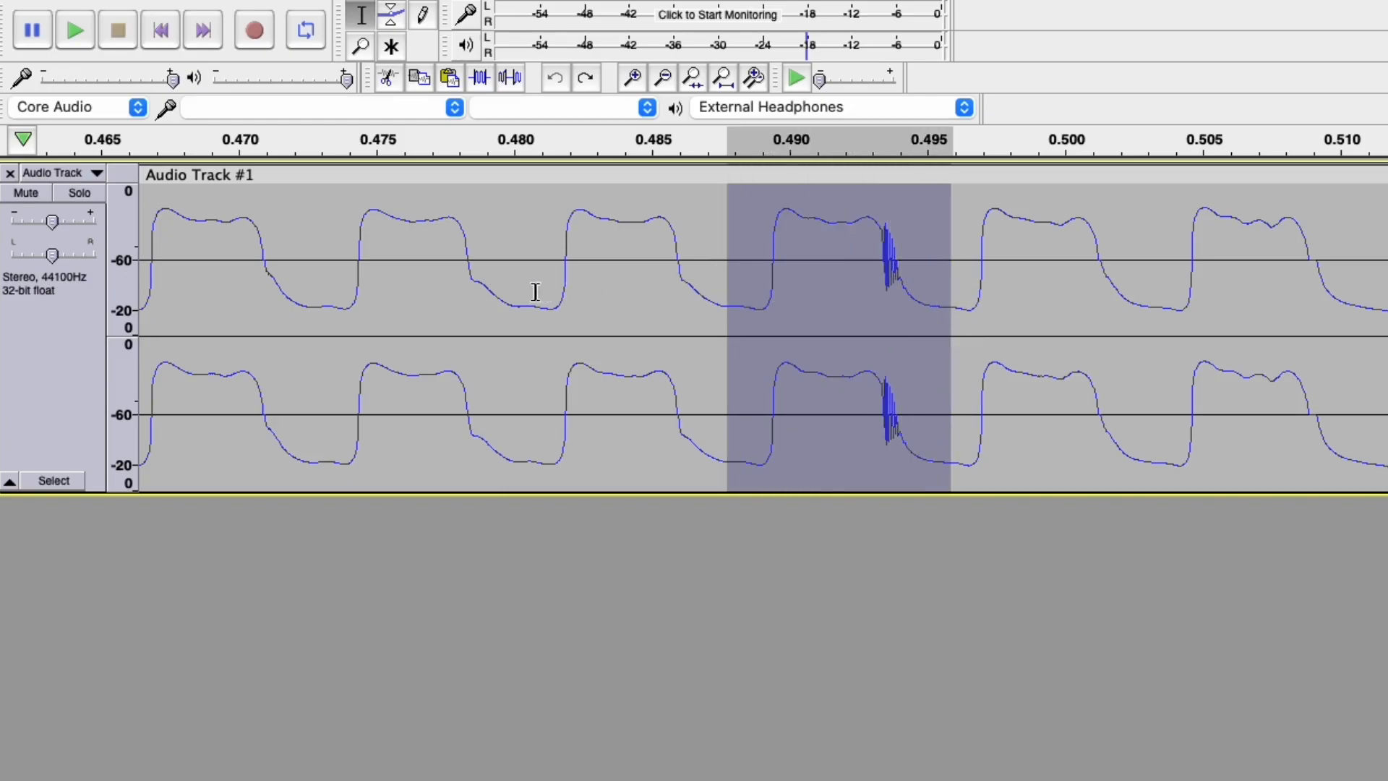
drag(506, 301, 739, 308)
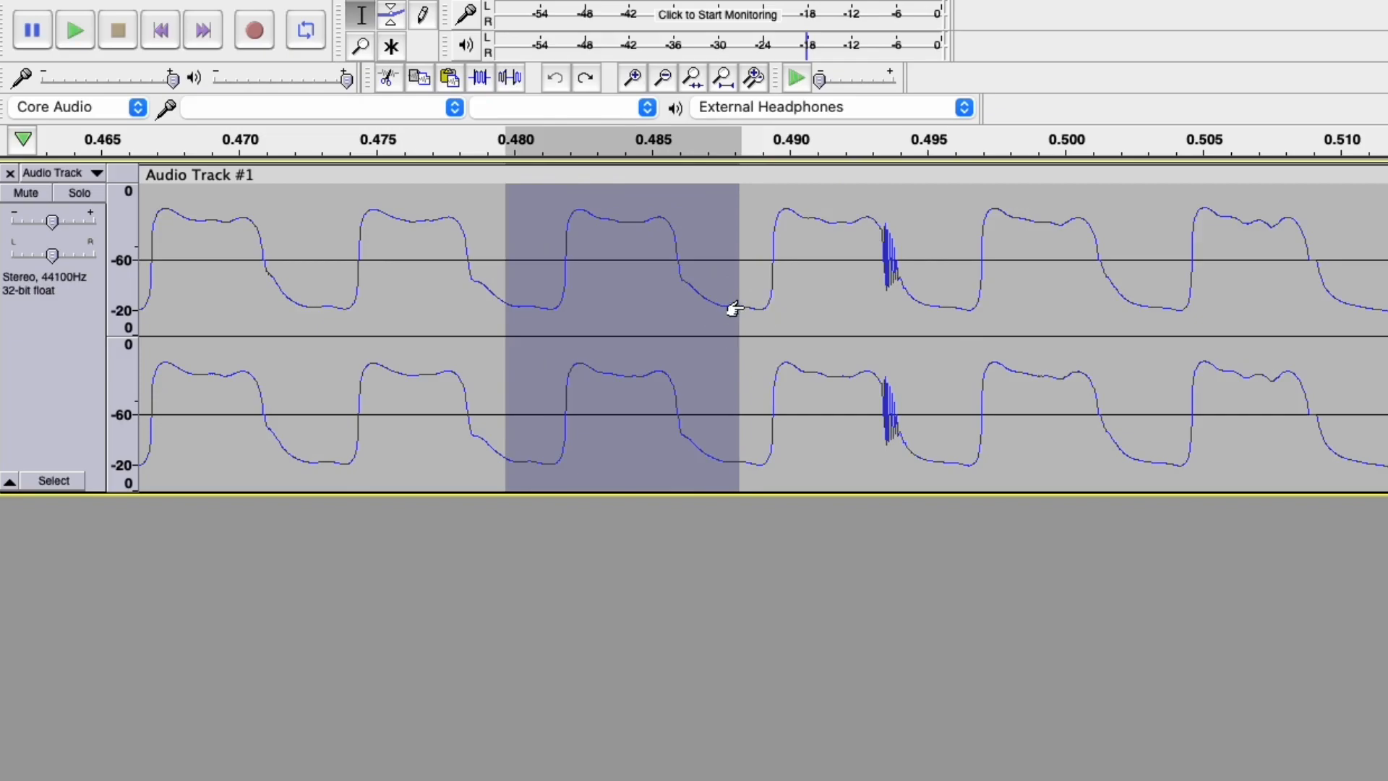
click(830, 263)
drag(722, 307, 948, 322)
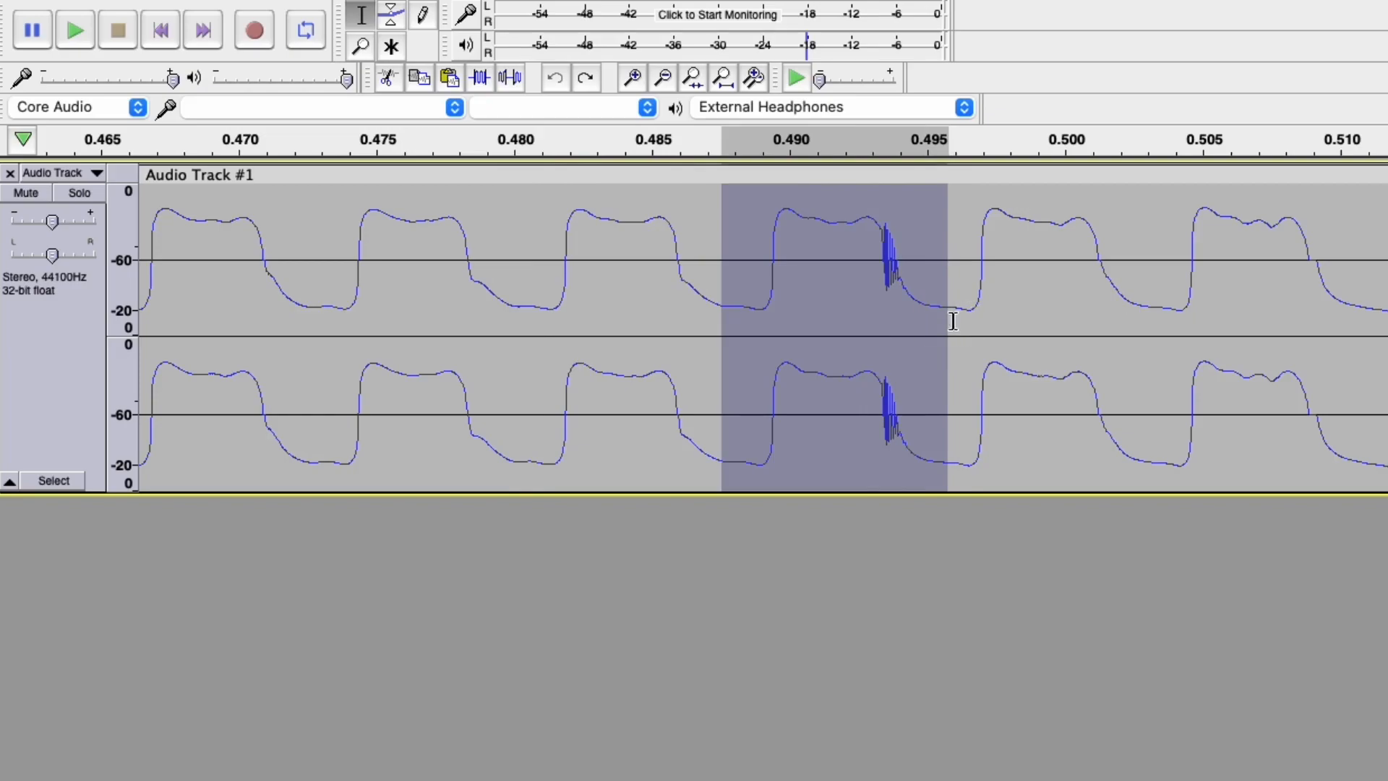
key(super+v)
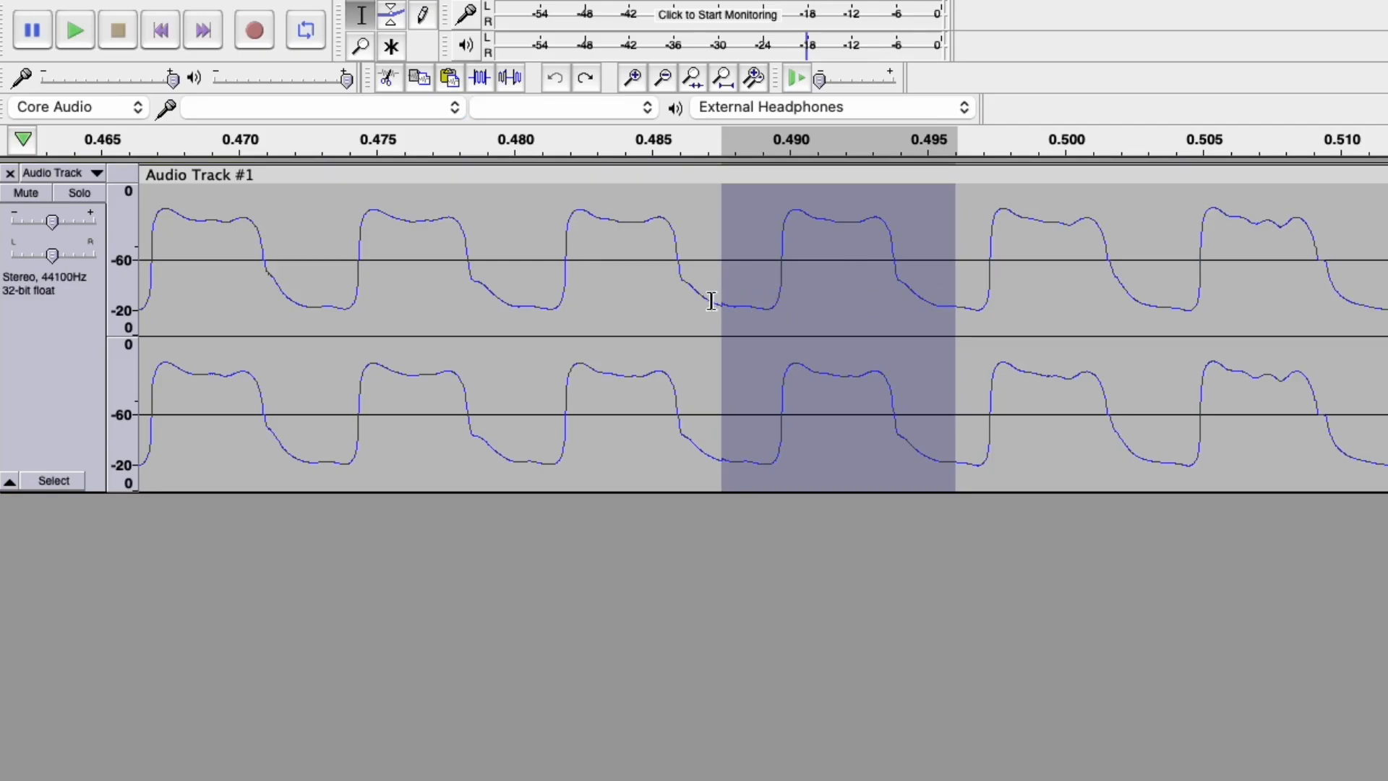
drag(712, 302, 738, 304)
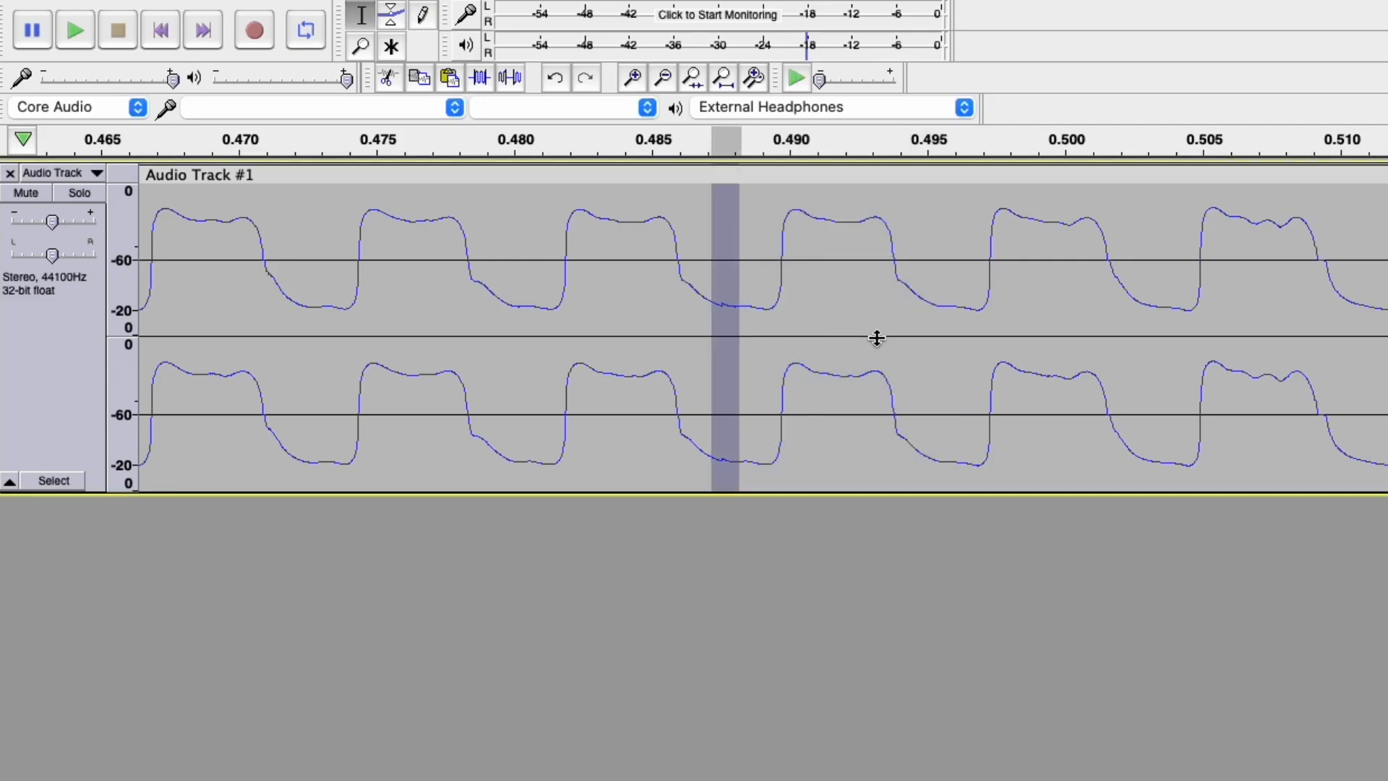
drag(928, 302, 969, 309)
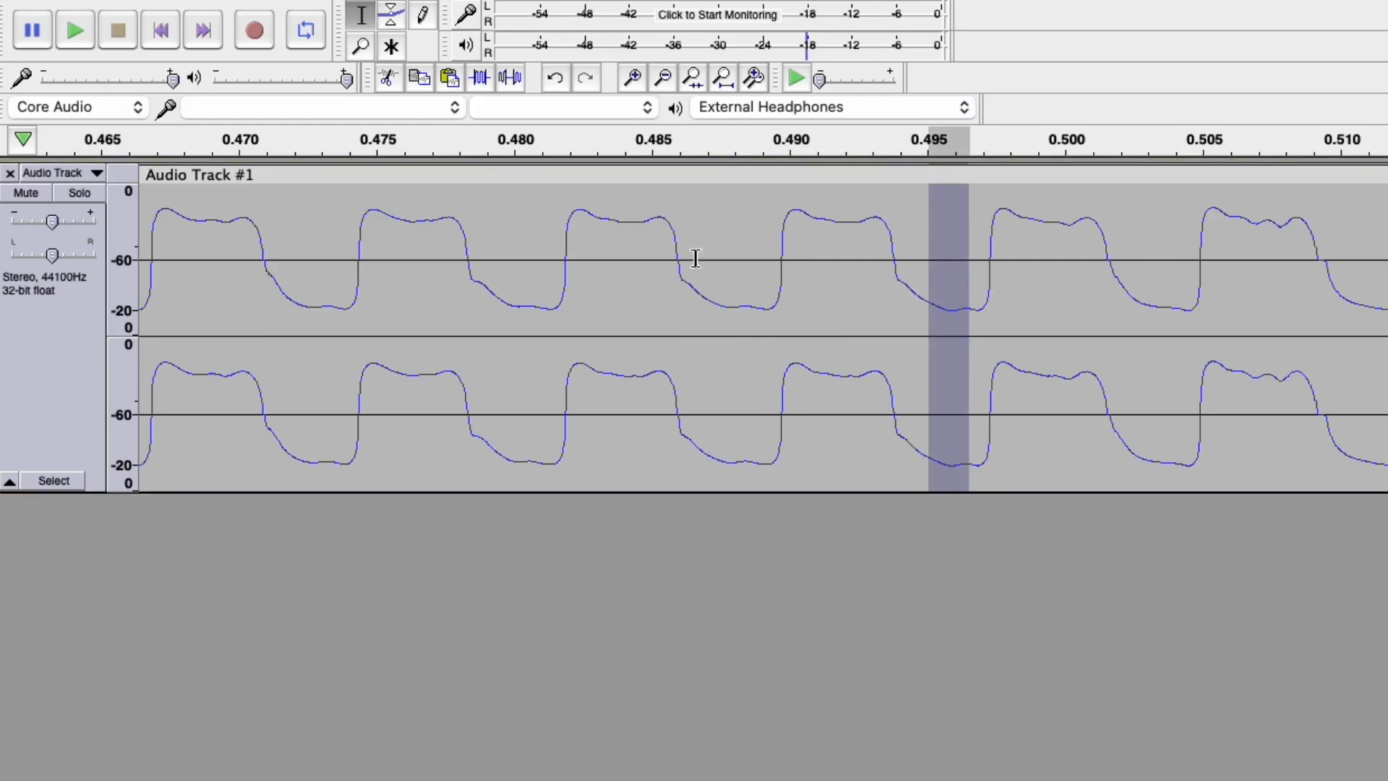
drag(373, 248, 1387, 248)
click(798, 80)
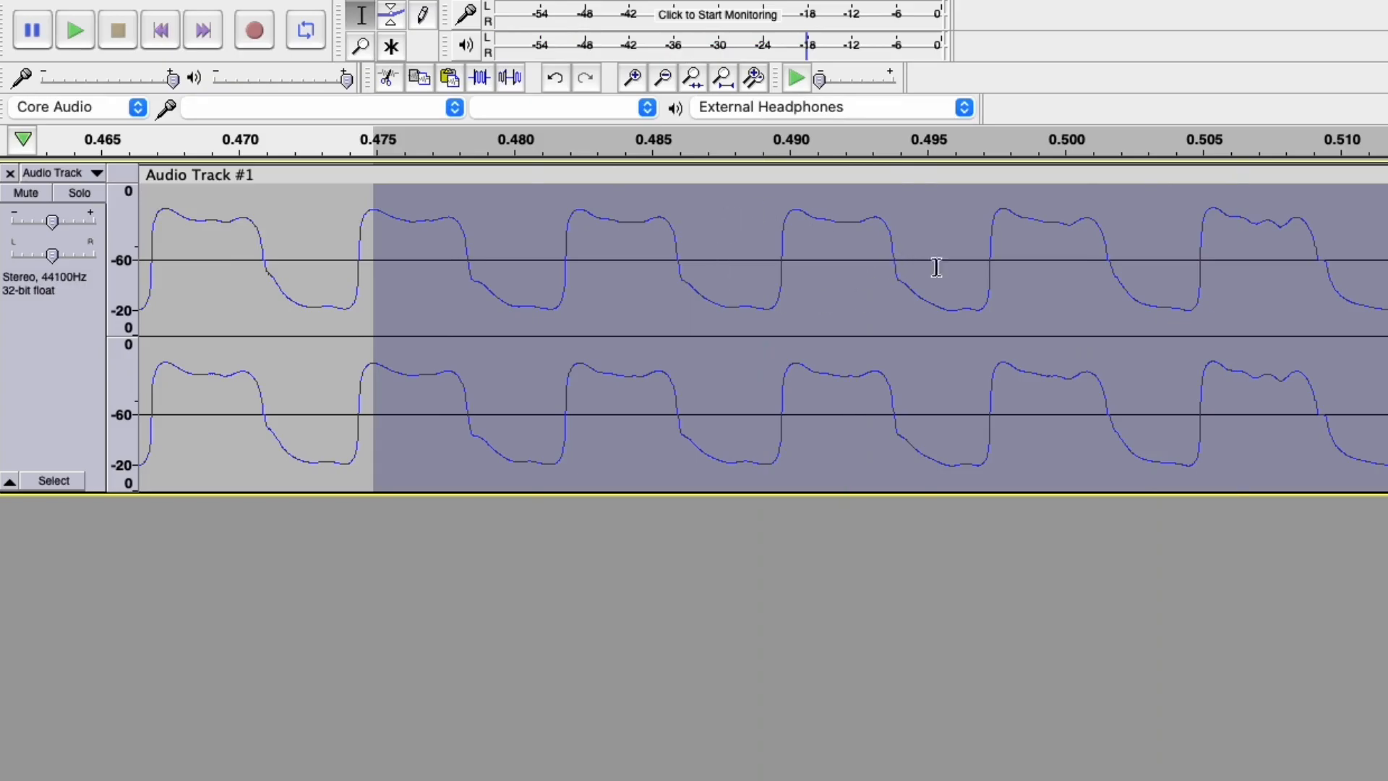
drag(717, 276, 950, 286)
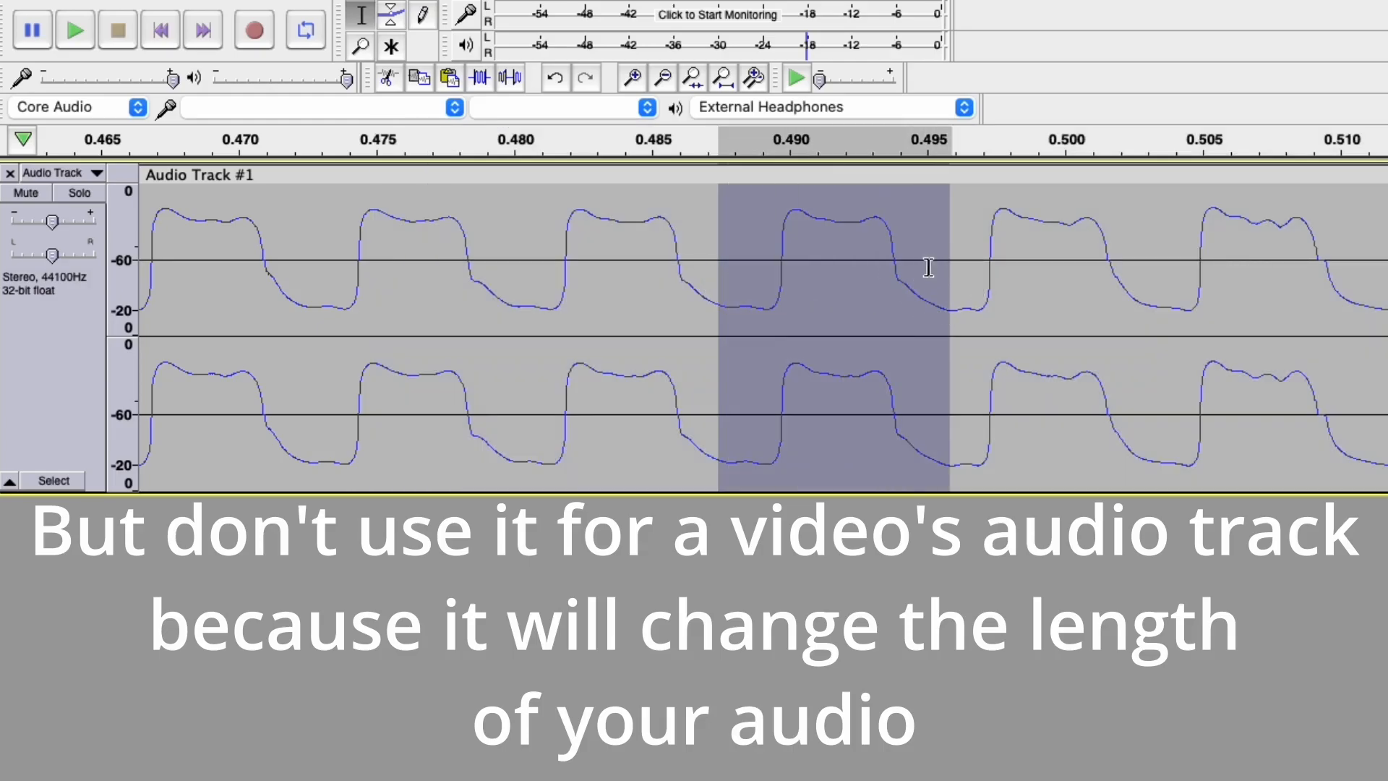
drag(504, 289, 728, 307)
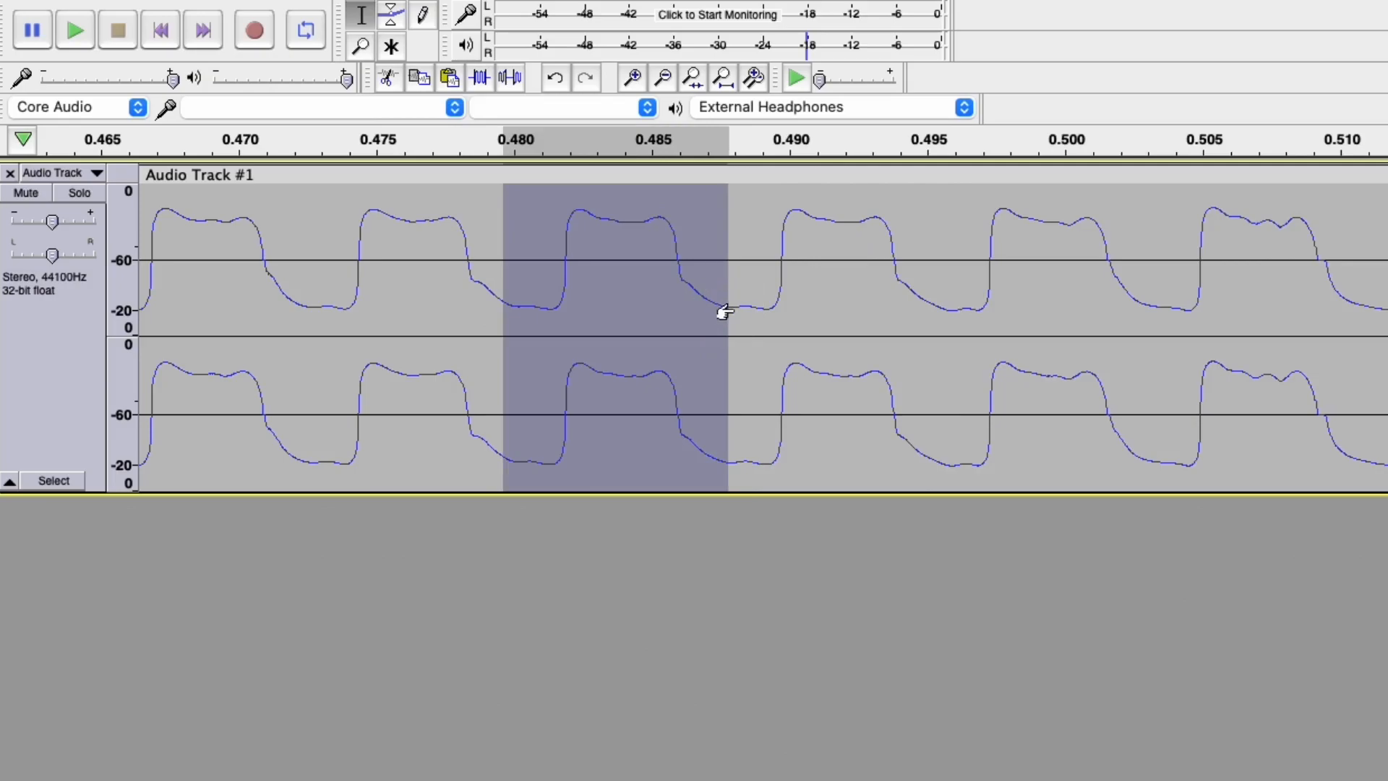
click(957, 289)
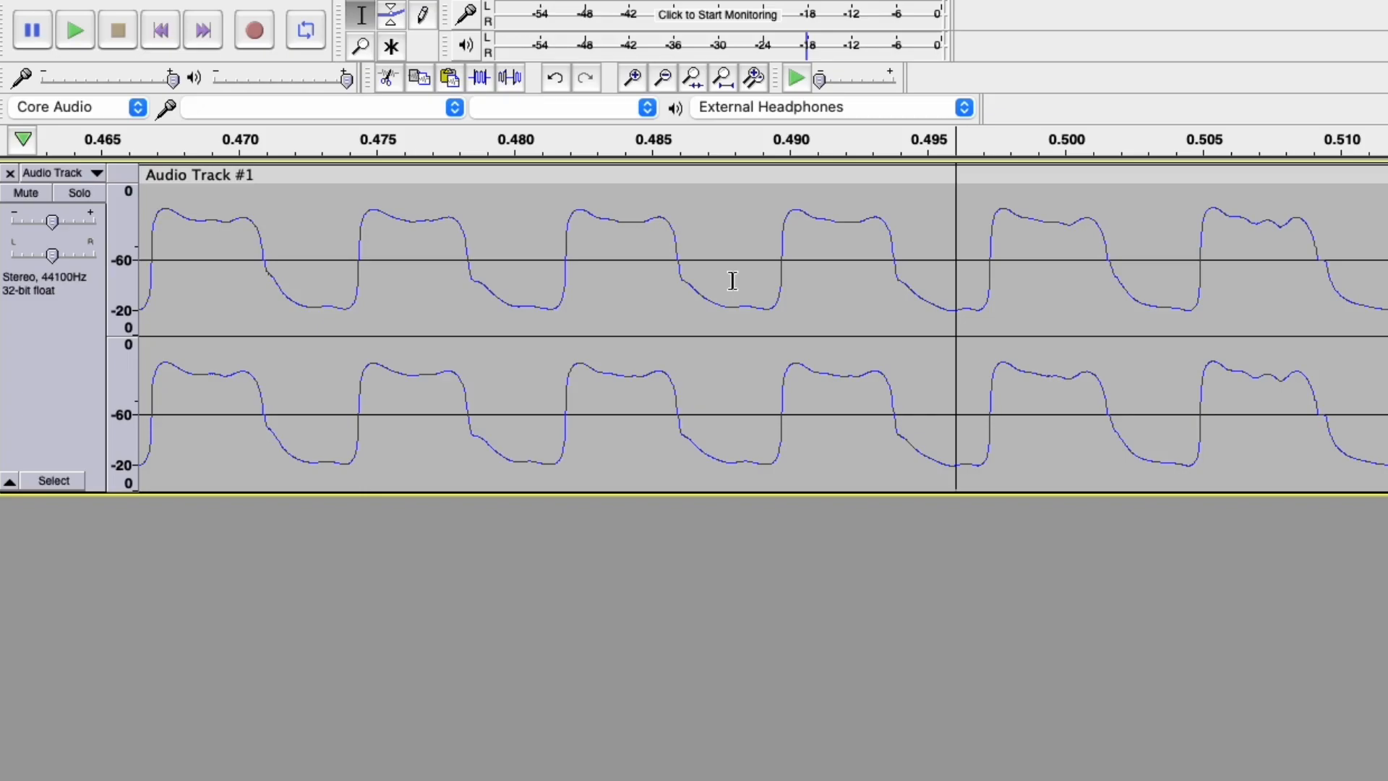
drag(709, 296, 760, 302)
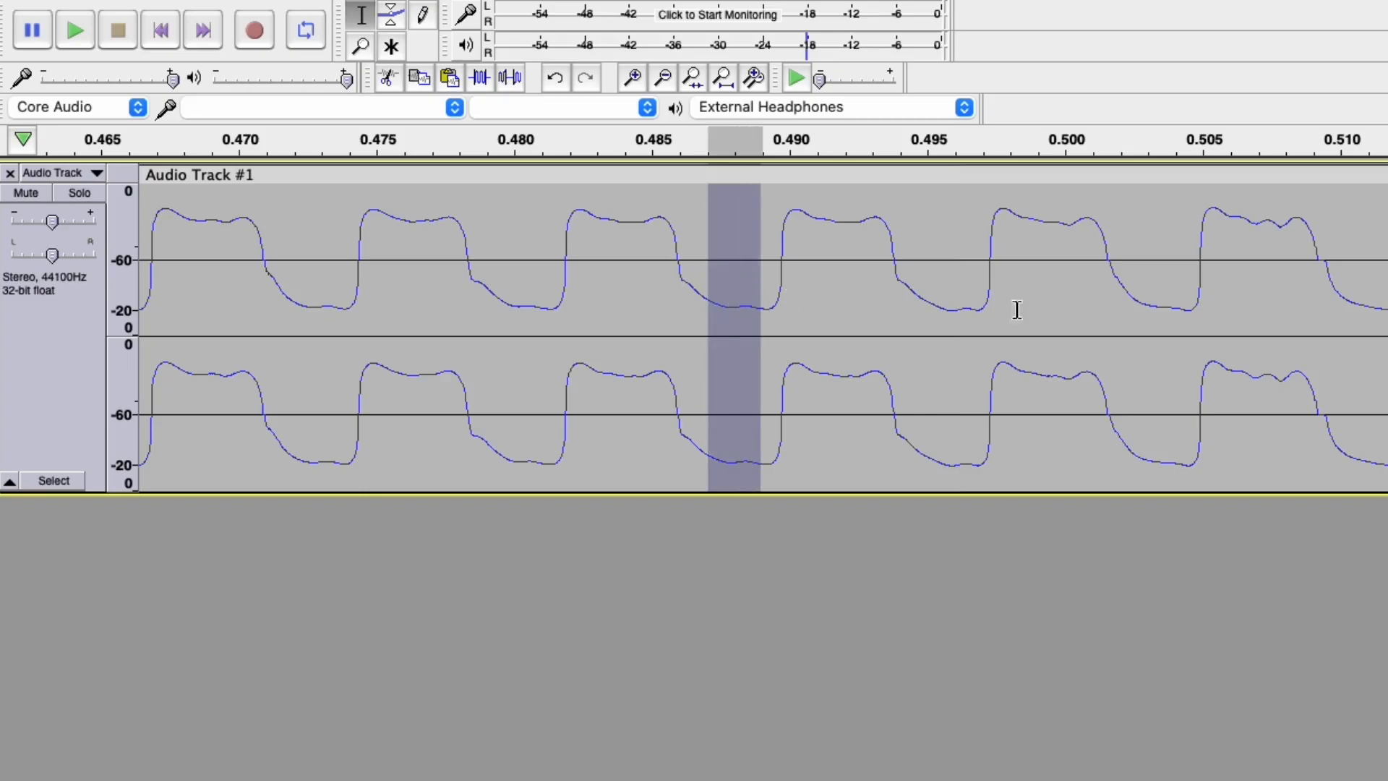
drag(919, 301, 971, 308)
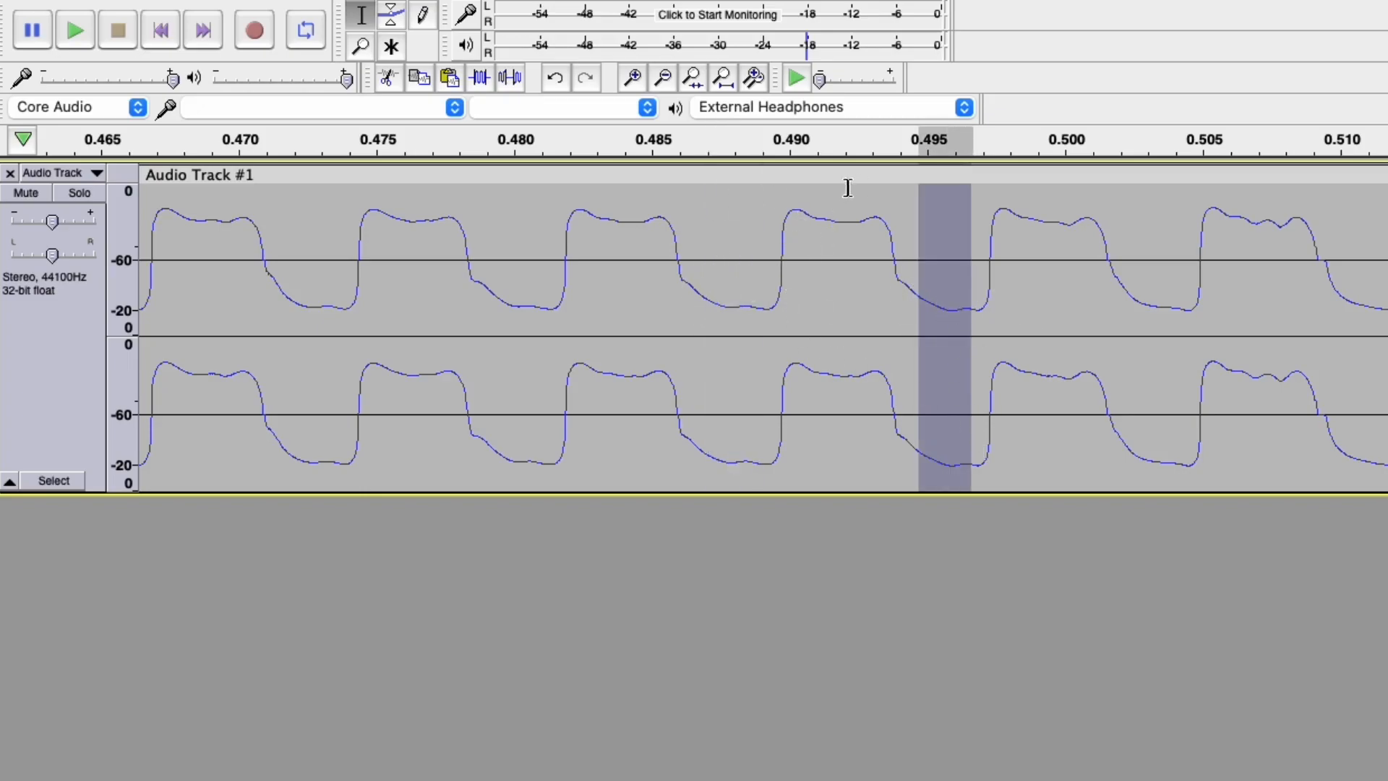
click(930, 271)
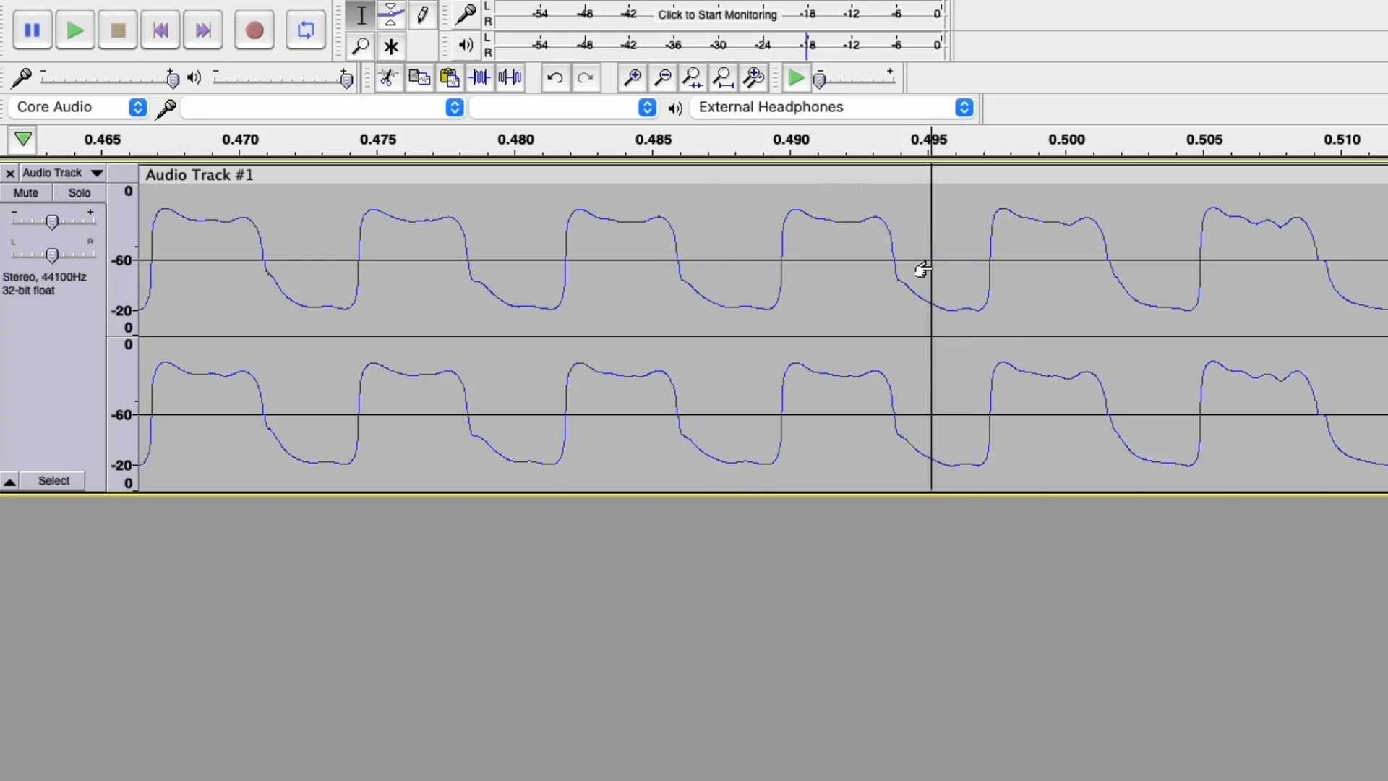
key(super+z)
key(super+z)
key(super+z)
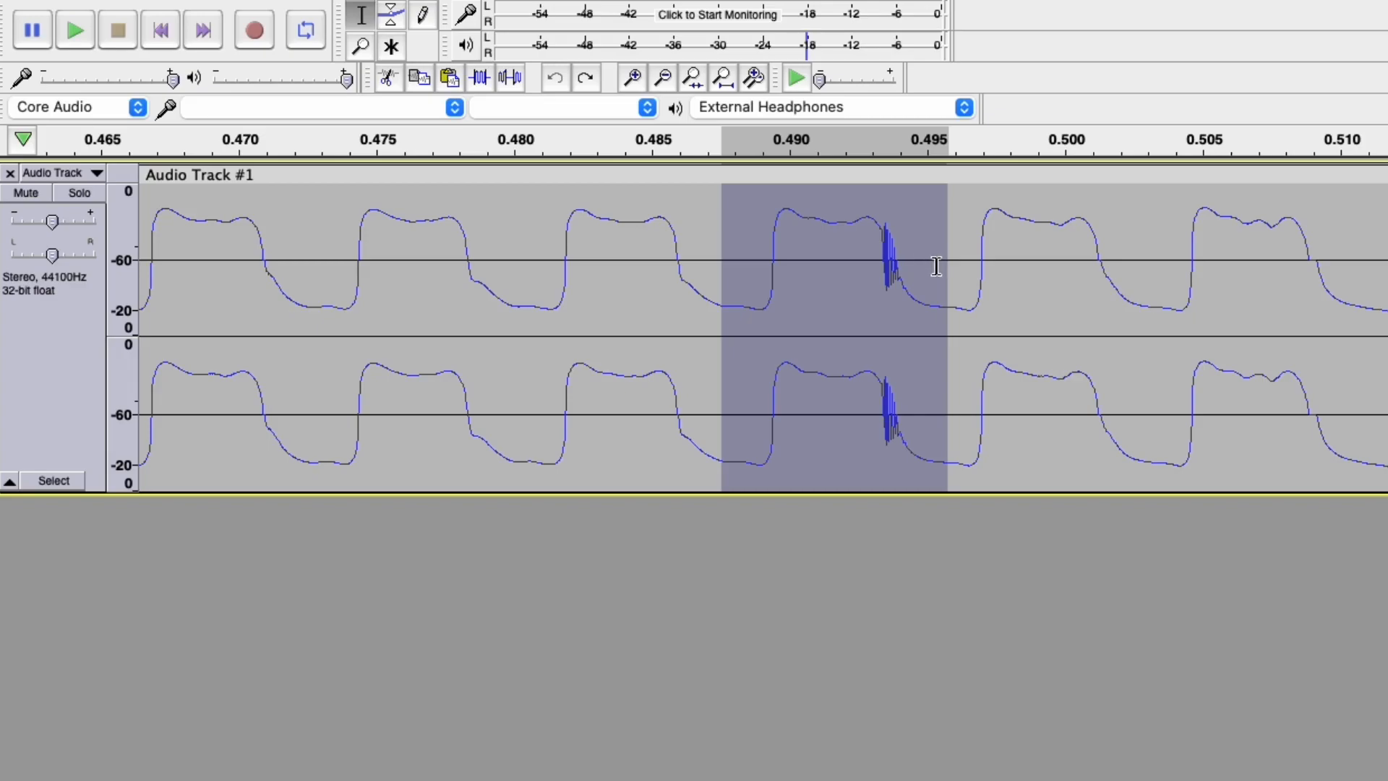
Delete the 0.4915–0.4995 s stretch containing the click spike.
click(936, 266)
drag(831, 223, 1051, 229)
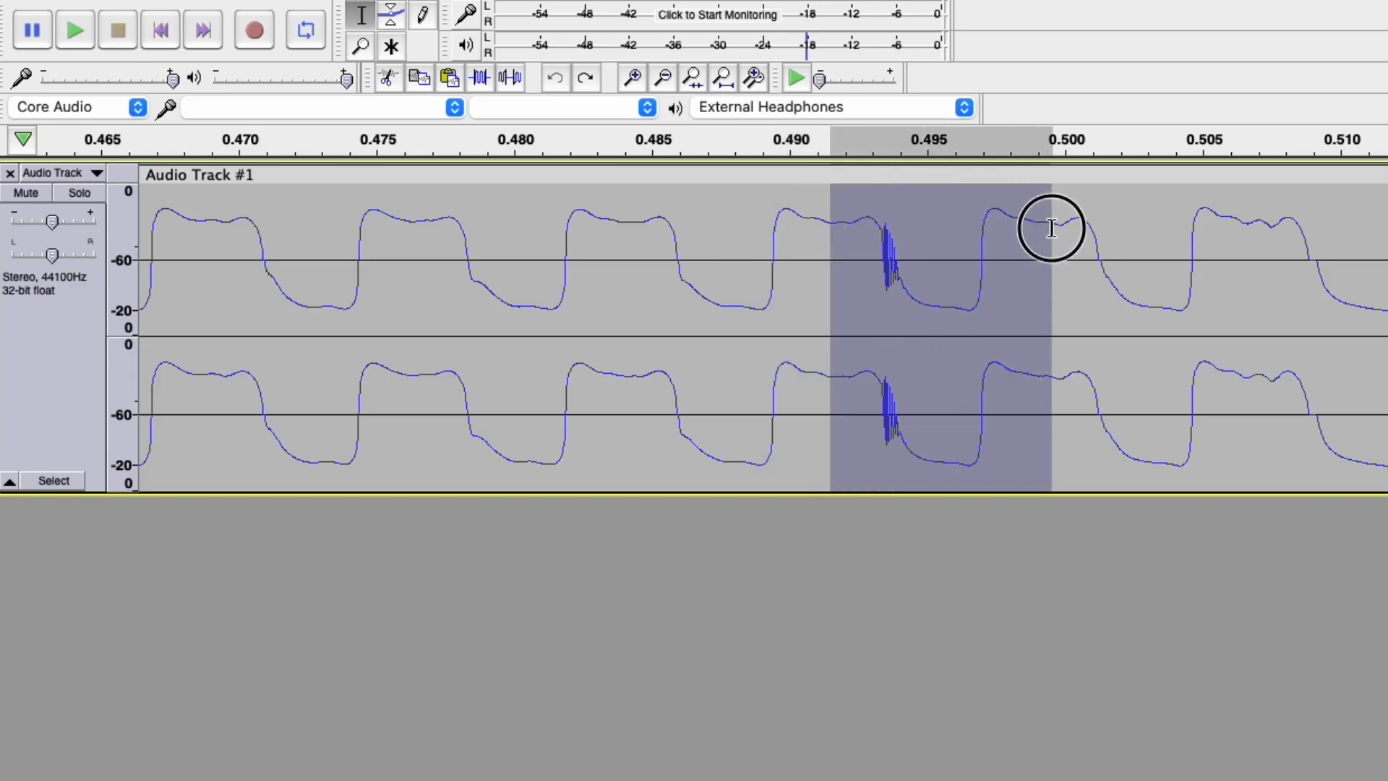
key(Delete)
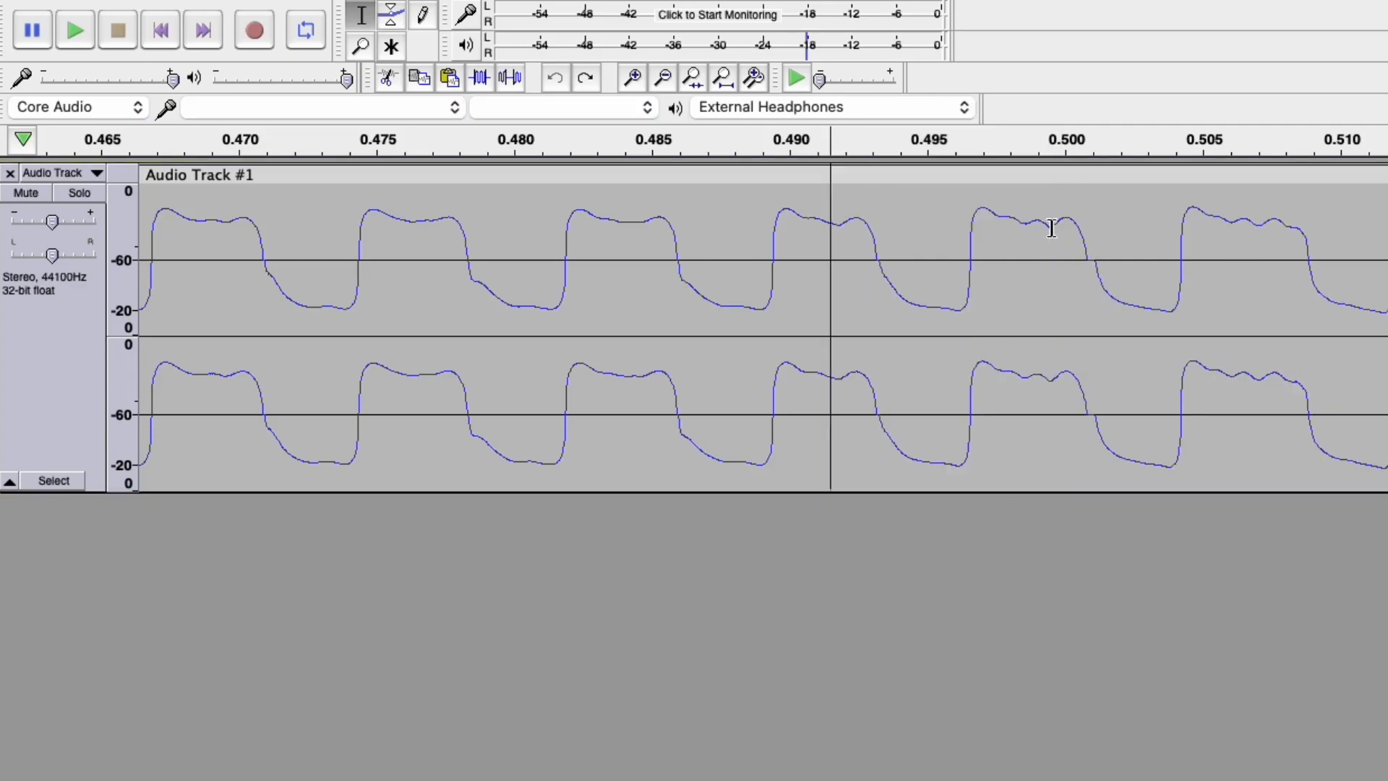
Repair a narrow stretch of waveform around the resulting join.
click(824, 221)
drag(824, 220, 843, 226)
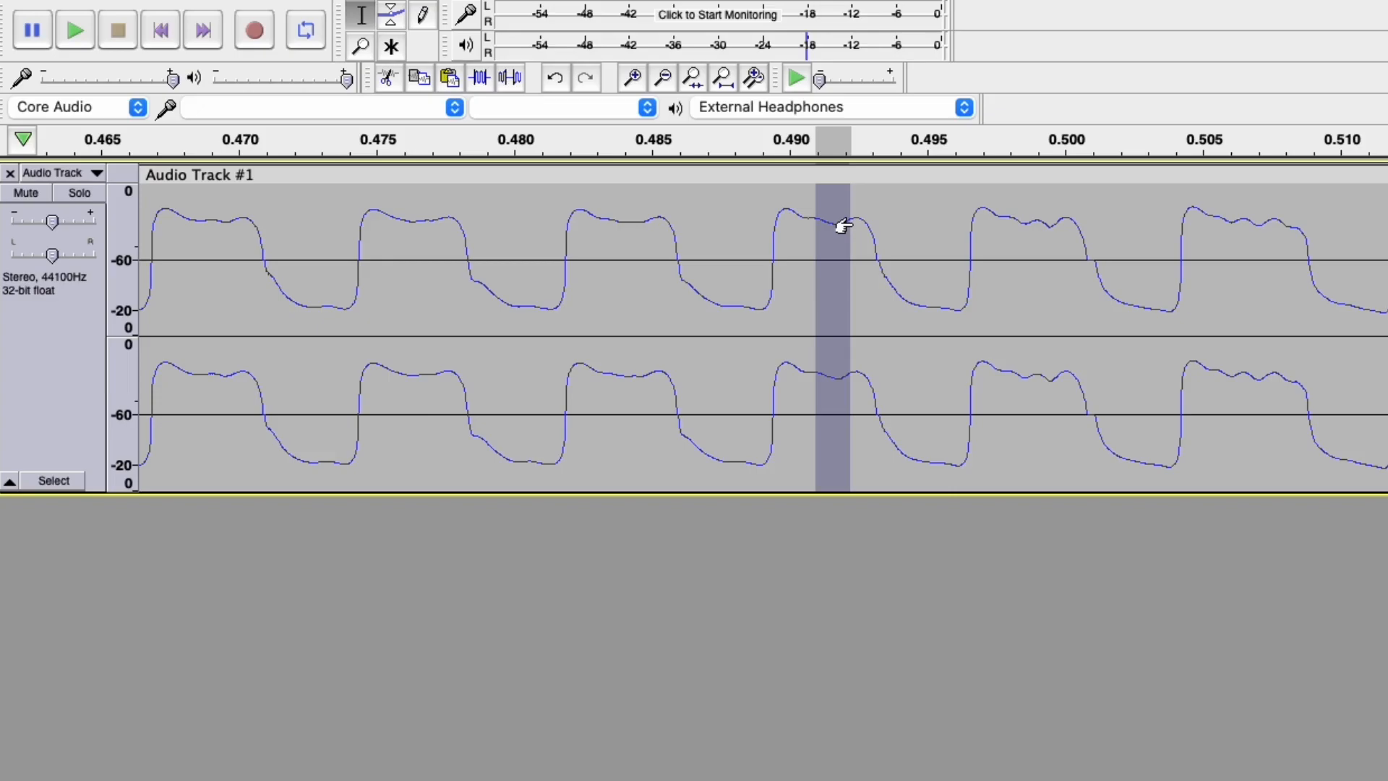
key(super+r)
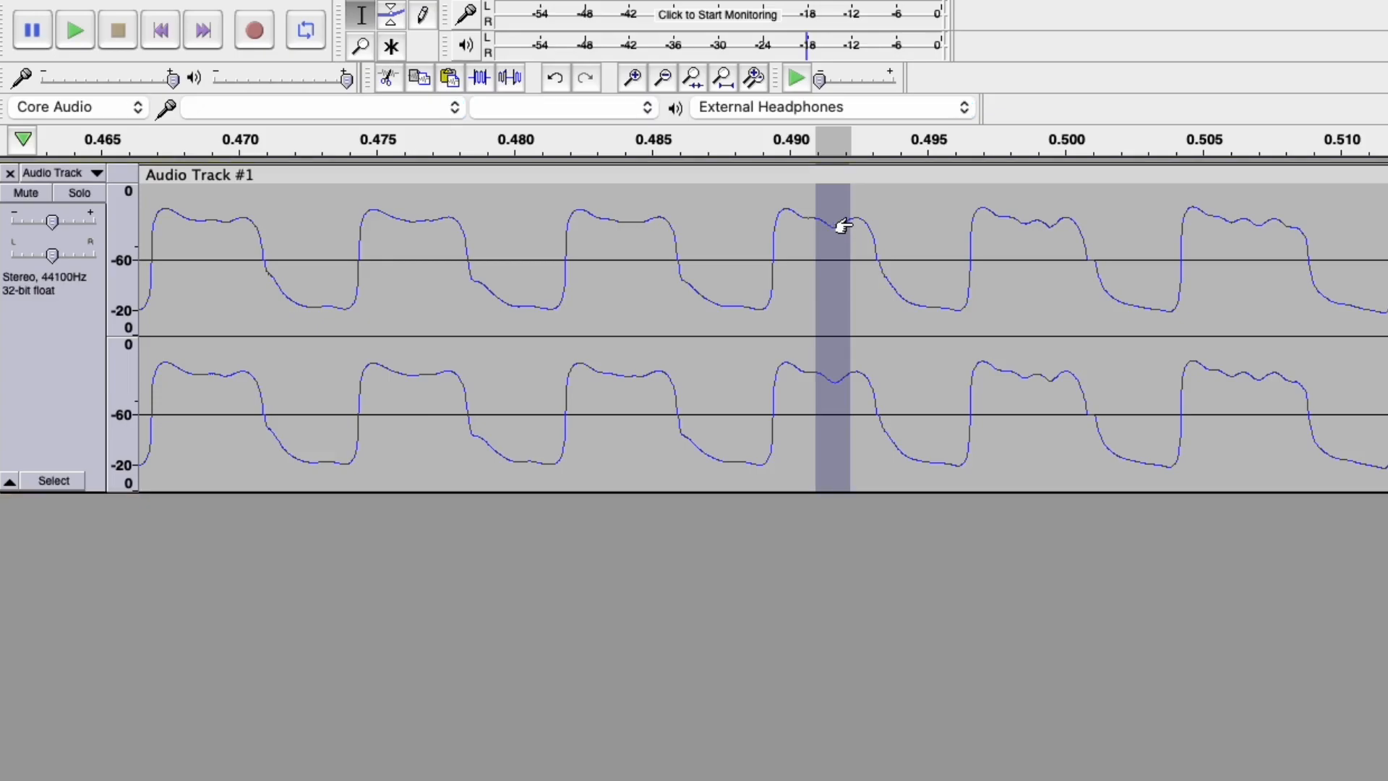
click(977, 246)
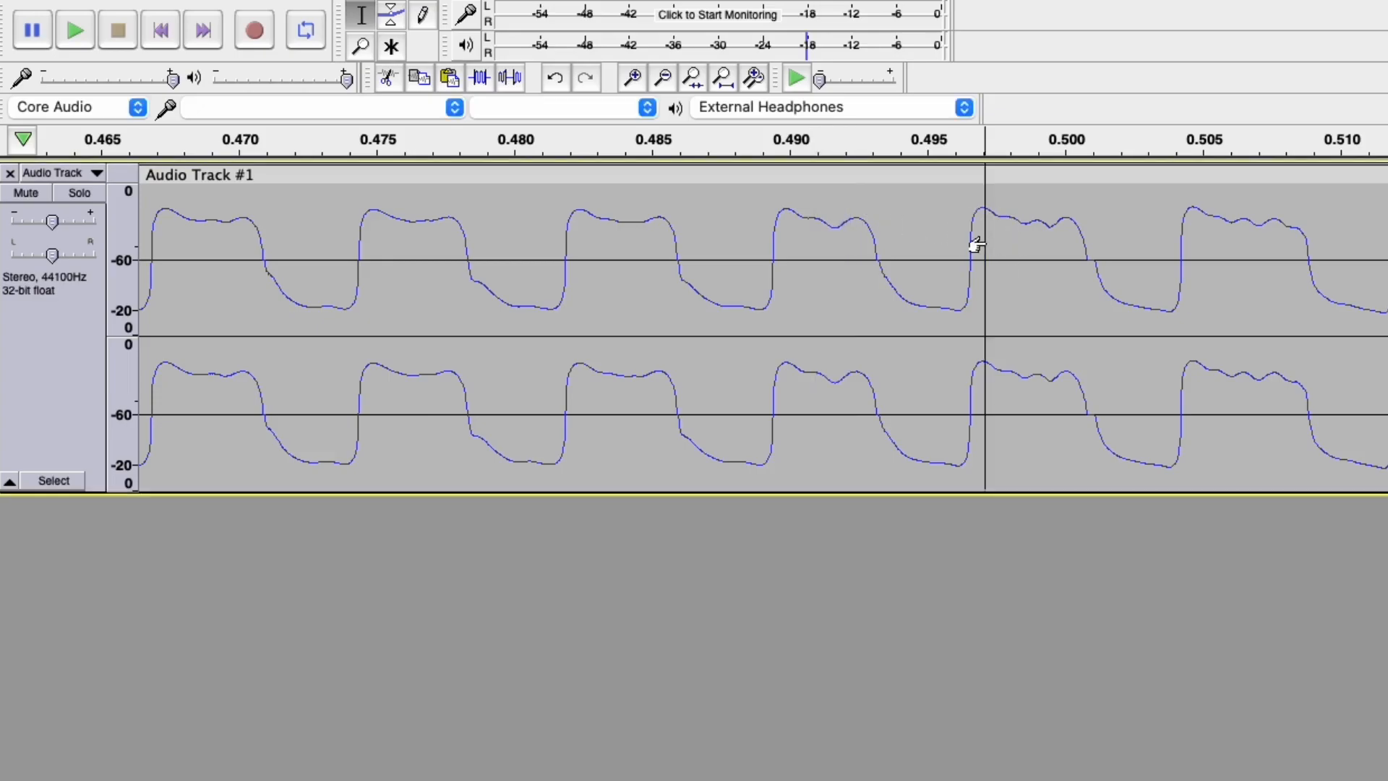
Undo back to the original audio and select about 0.492–0.499 s around the spike in both channels.
key(super+z)
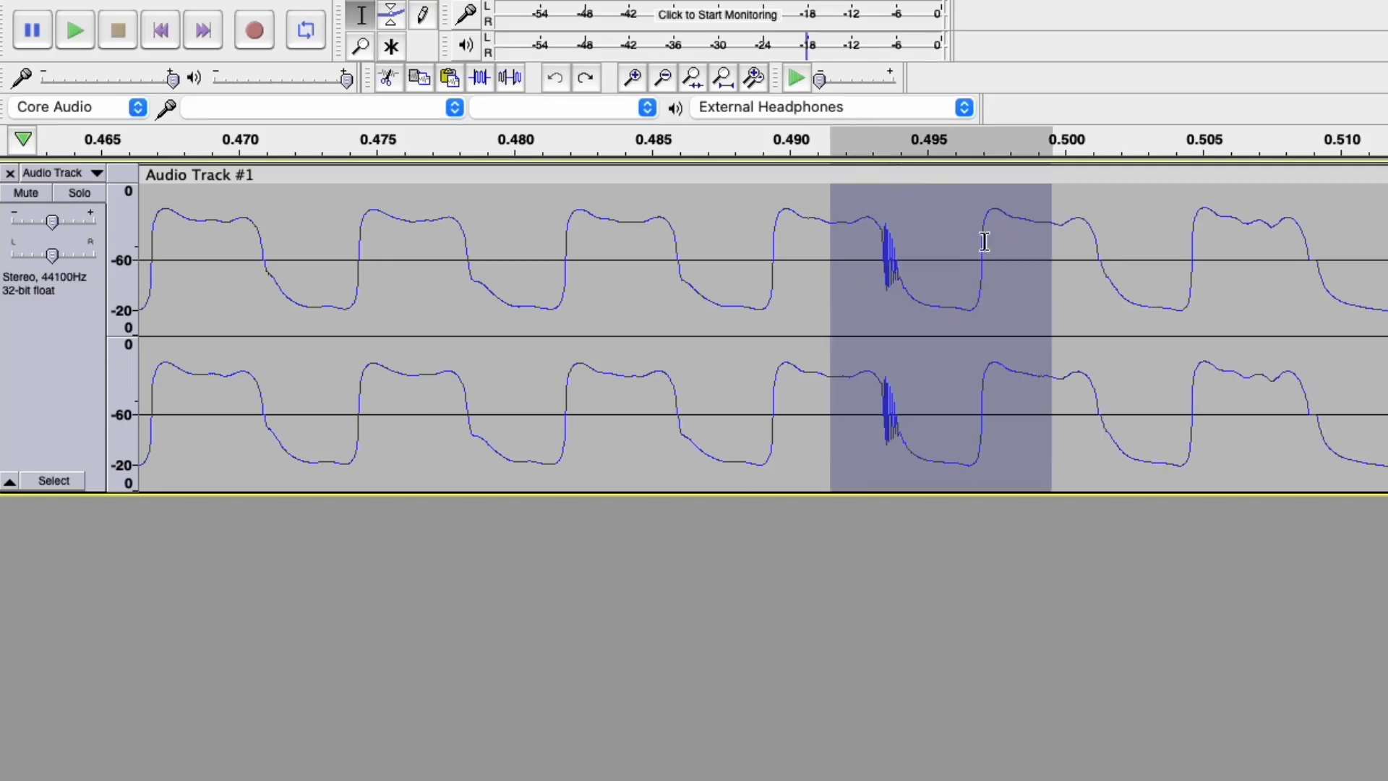
click(1007, 241)
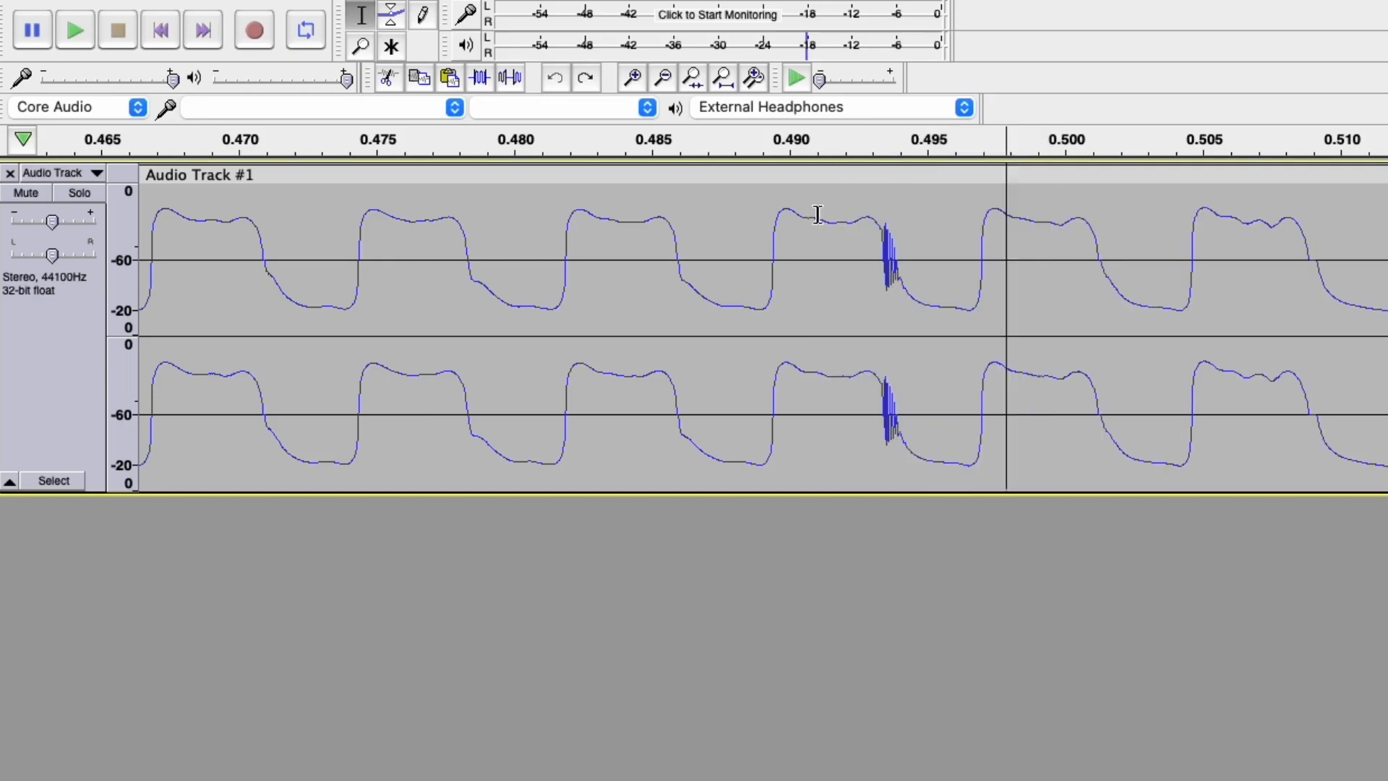
mouse_move(836, 218)
mouse_down()
mouse_move(1073, 236)
mouse_move(1056, 241)
mouse_up()
Check the selection time-format choices, then zoom out to show roughly 0–1.9 s of the recording.
click(457, 780)
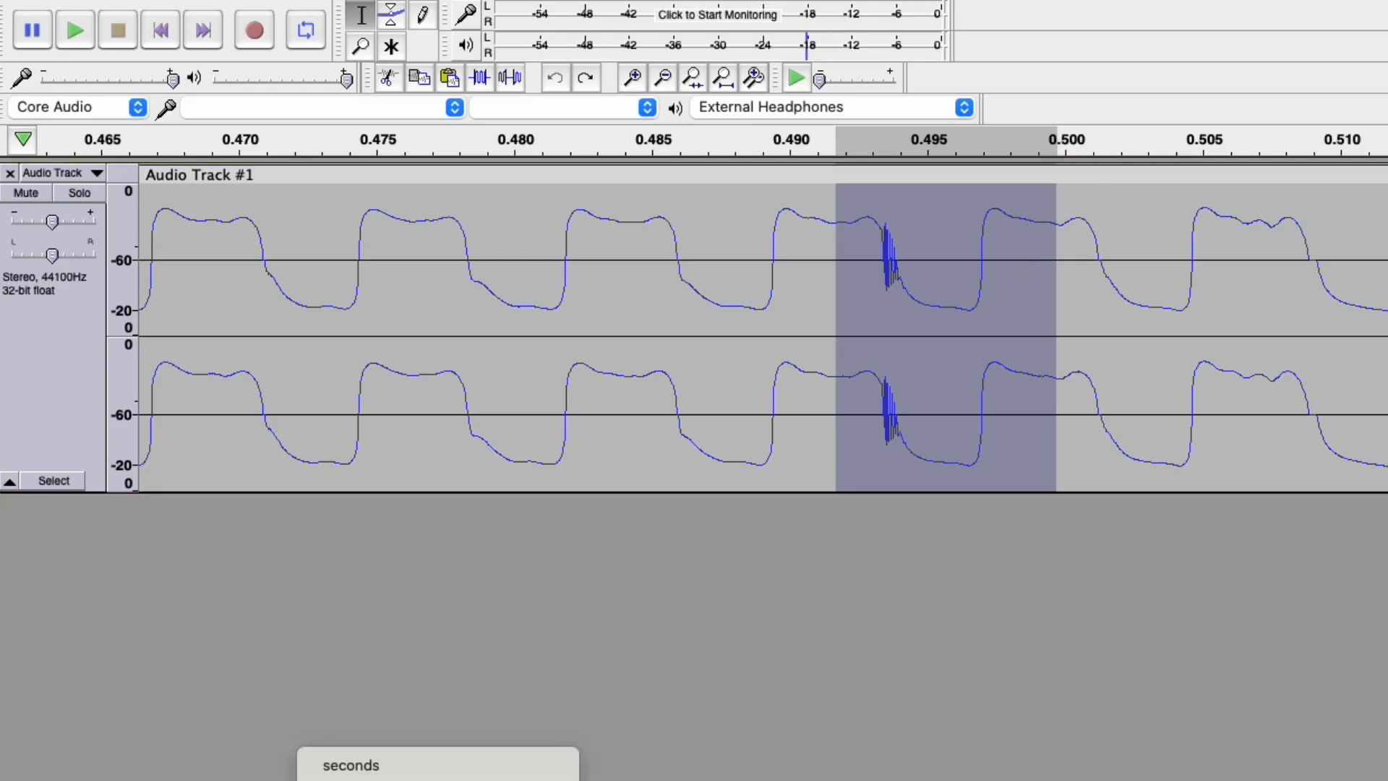
click(451, 769)
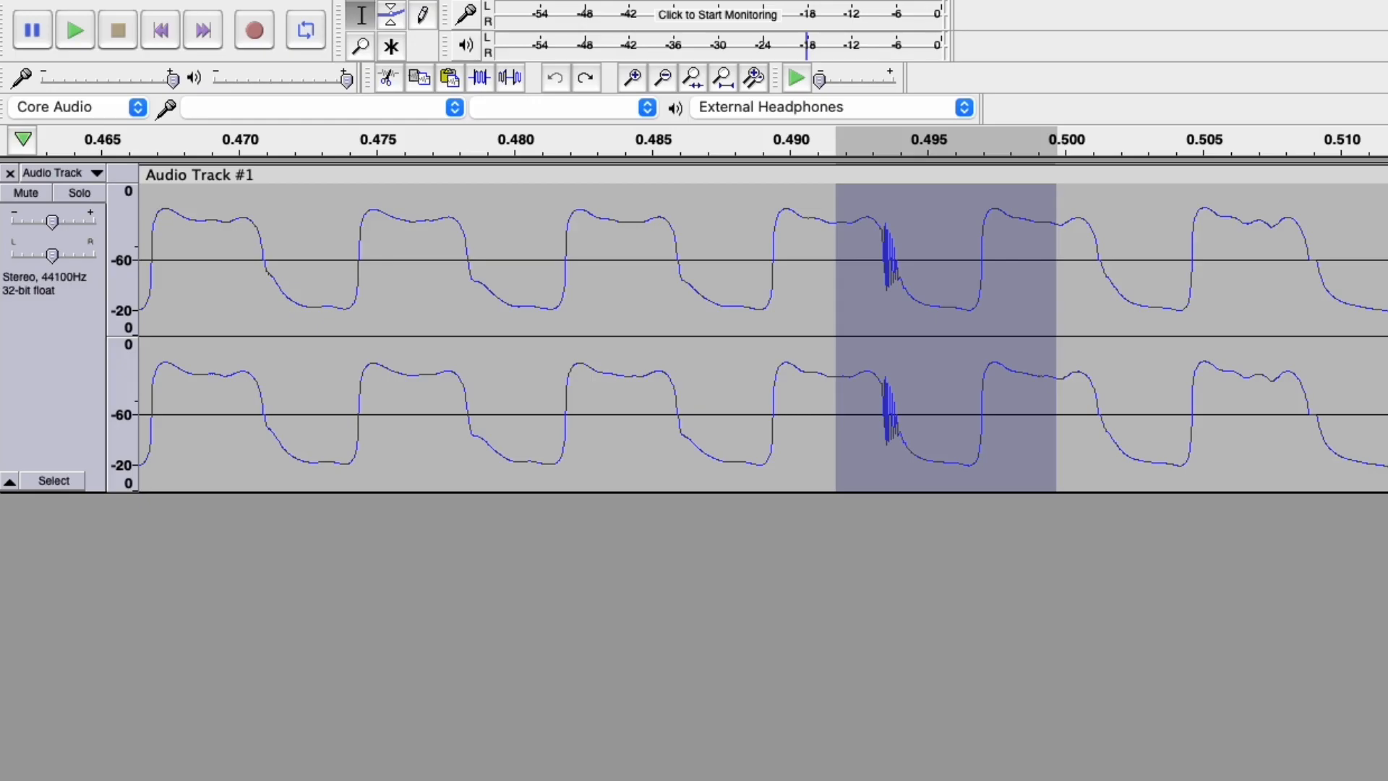
click(462, 780)
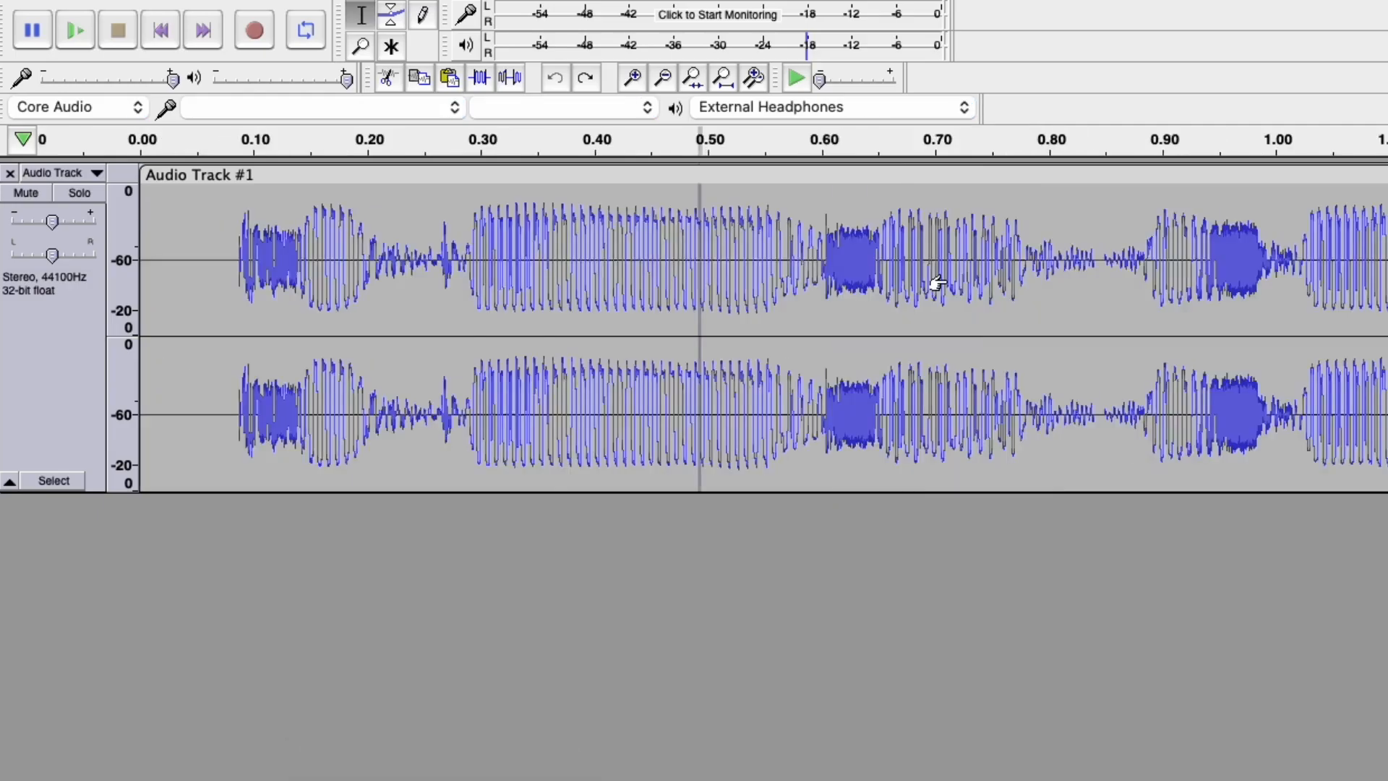
scroll(937, 282, down, 2)
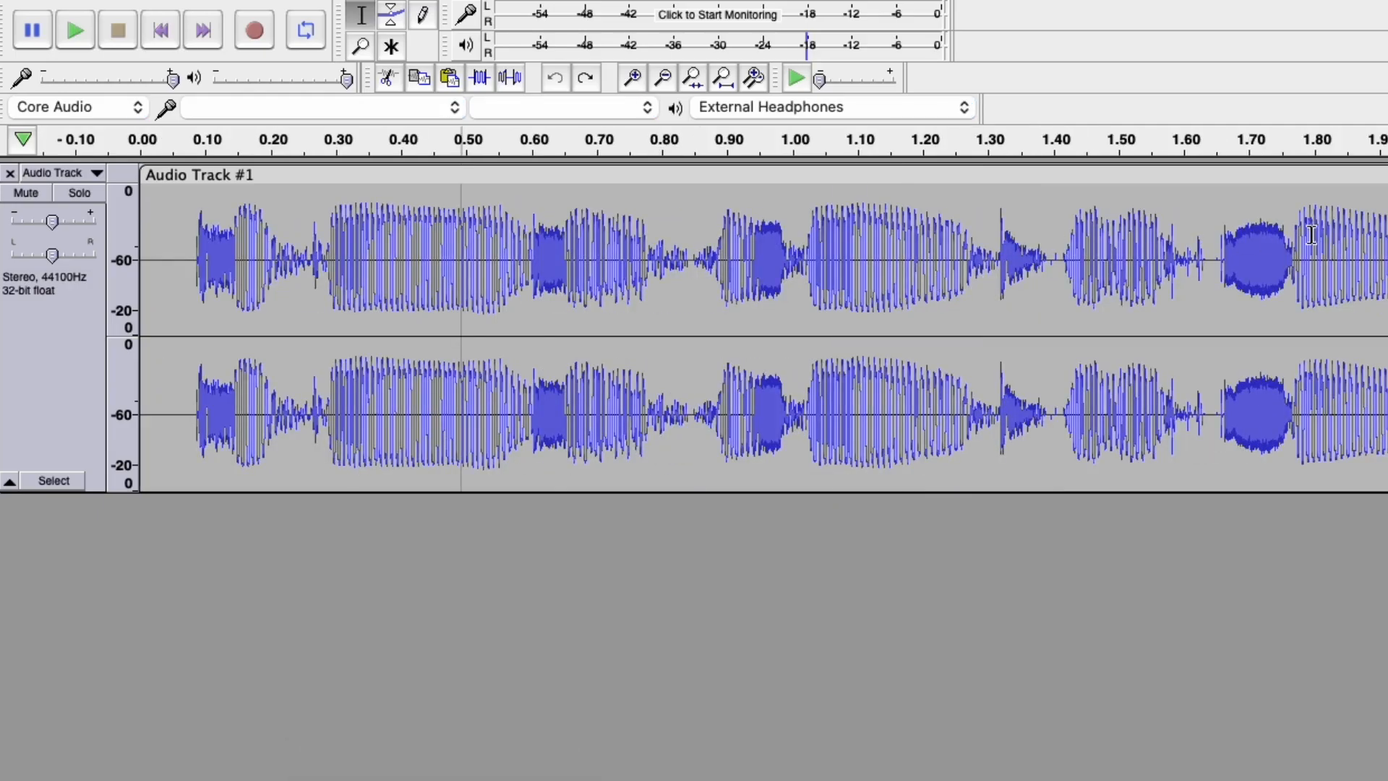
Select roughly 2.5–4.7 s of the recording and play it.
drag(1311, 233, 1387, 233)
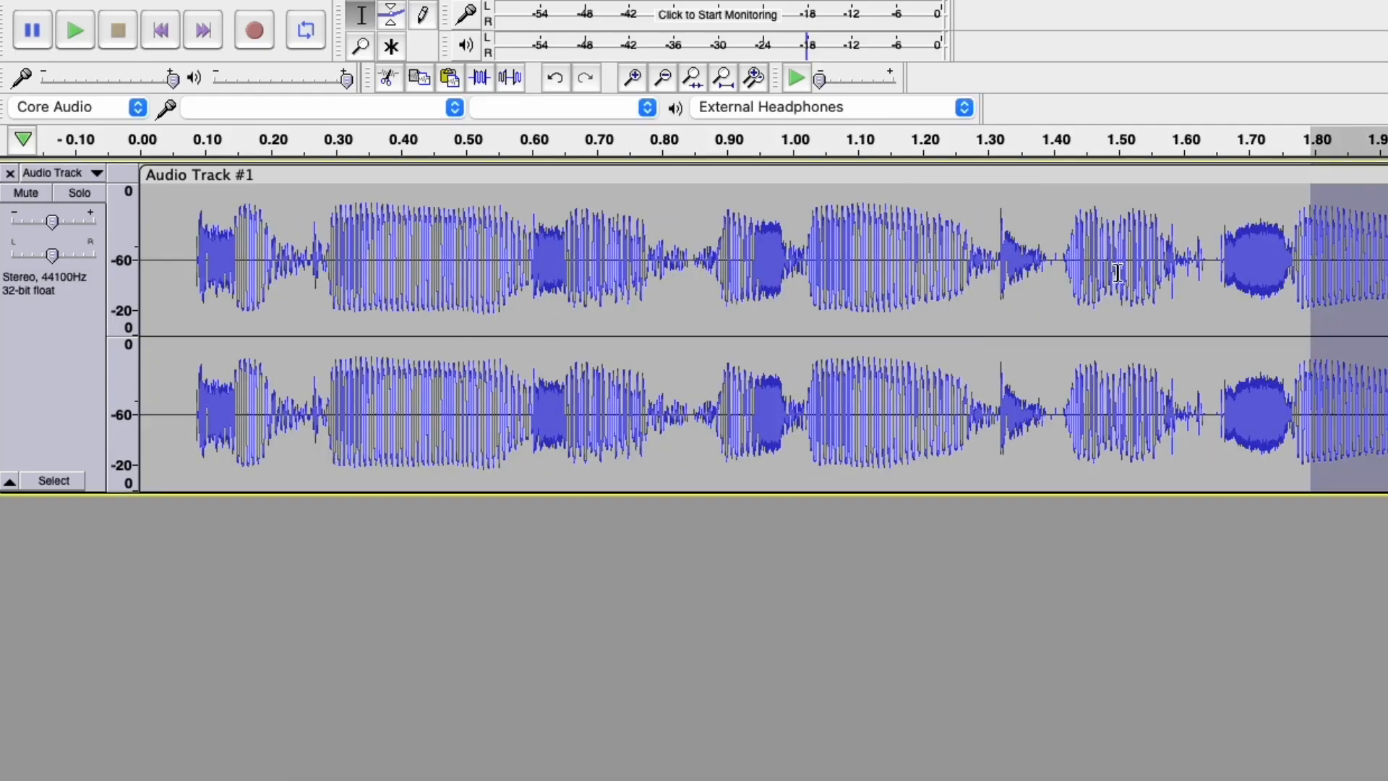
scroll(1129, 274, down, 4)
scroll(398, 309, up, 2)
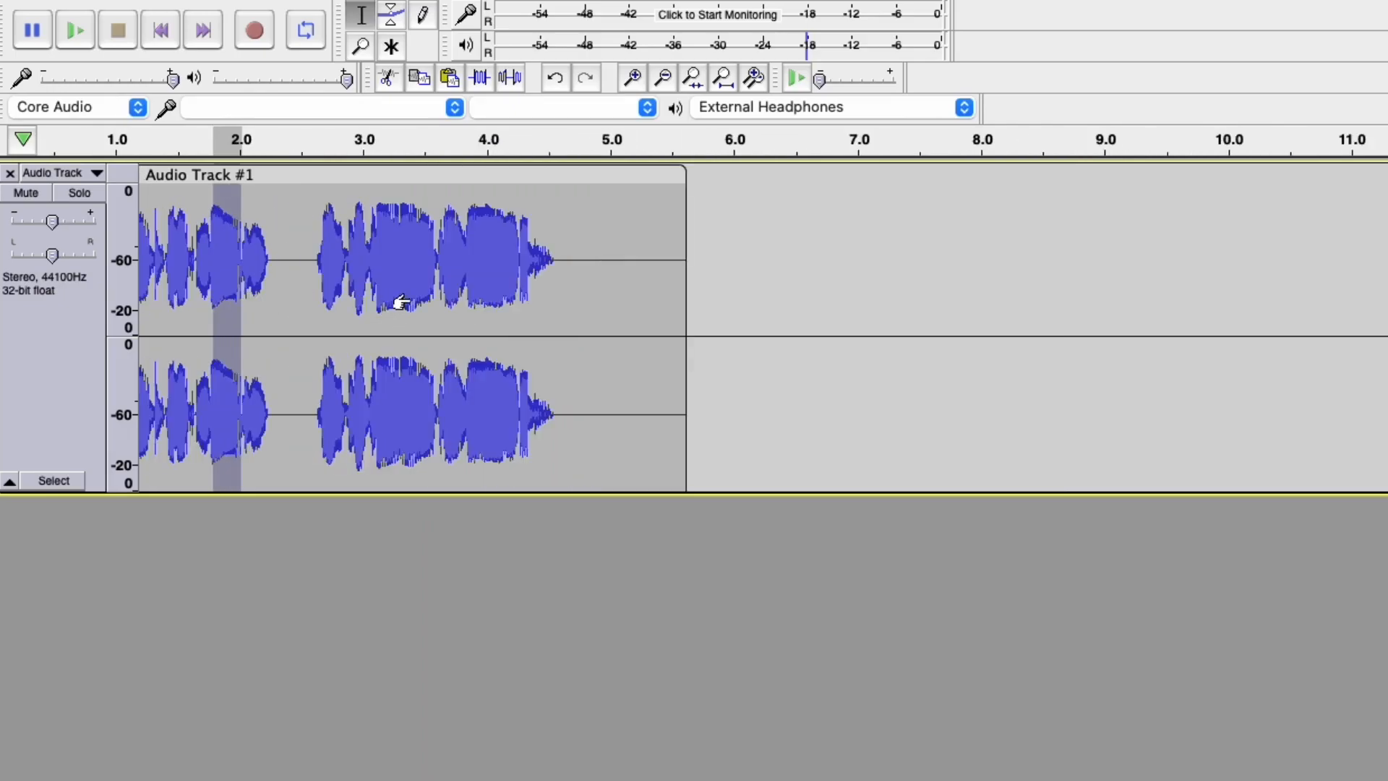
drag(292, 252, 589, 252)
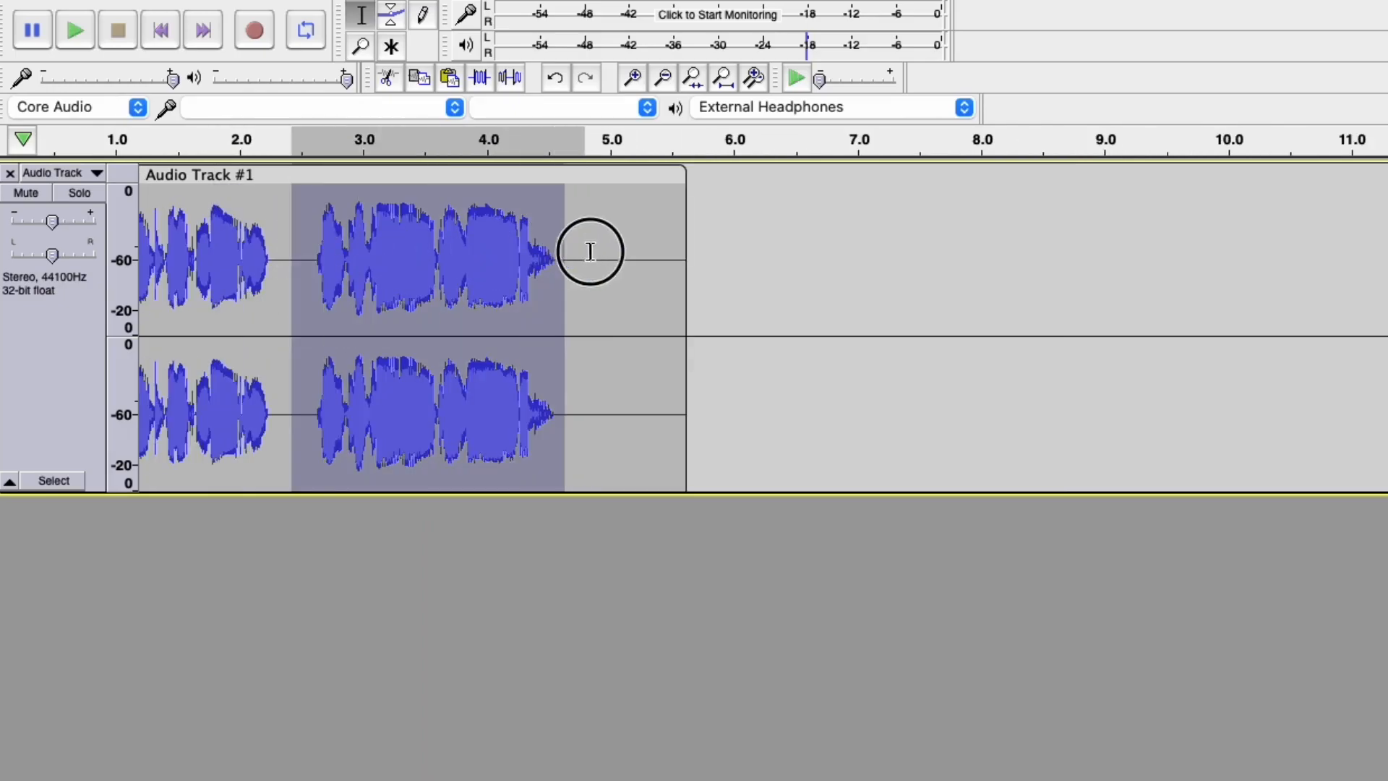
click(76, 30)
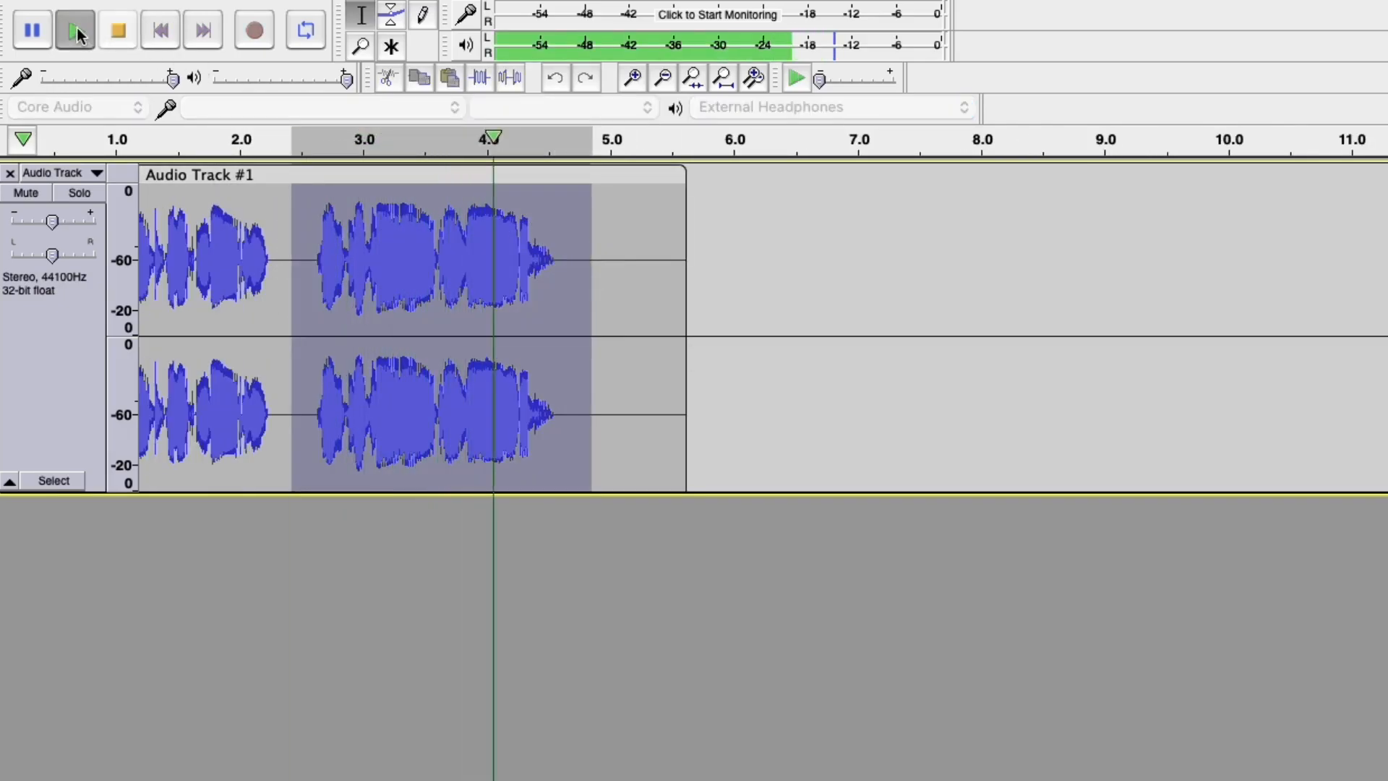
Narrow the selection to about 4.0–4.4 s, play it, then reselect a shorter range around 4.0 s.
drag(471, 217, 535, 206)
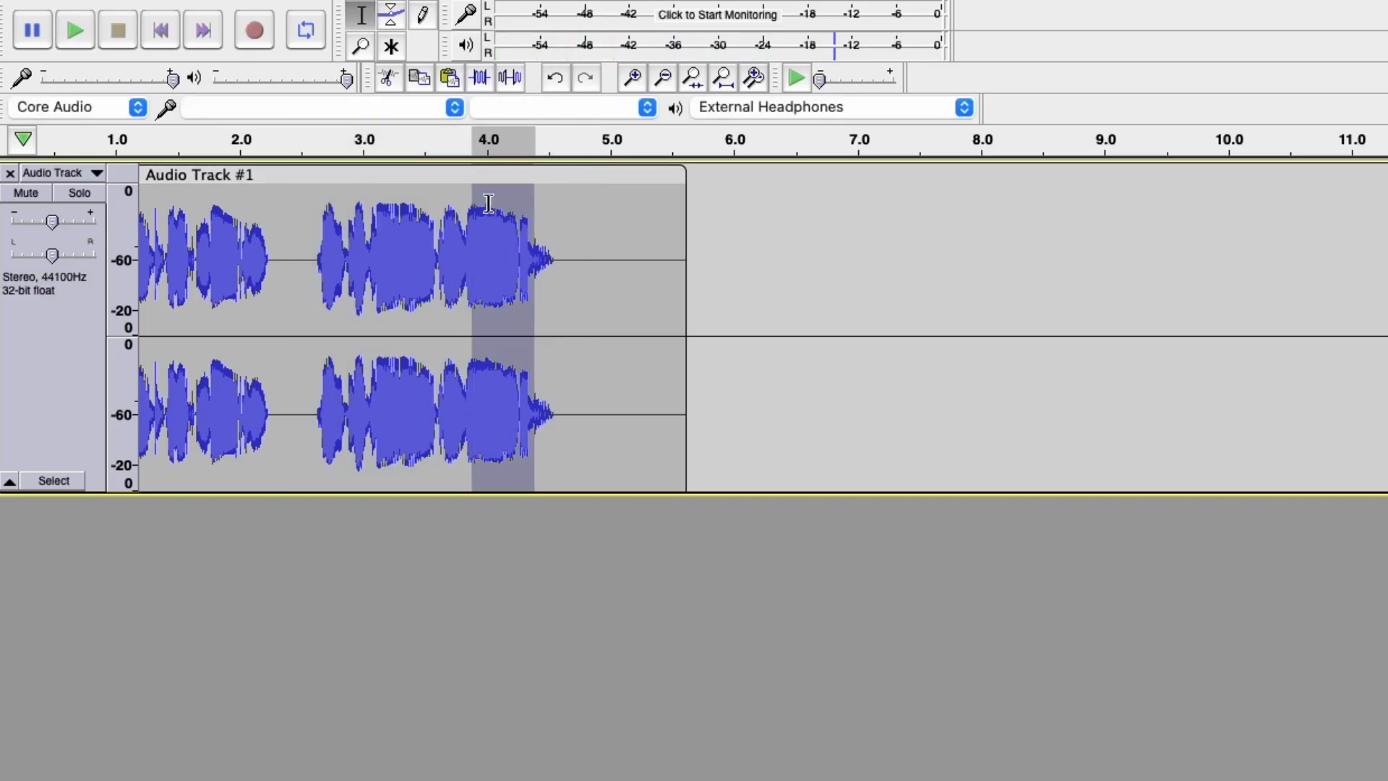
click(77, 31)
drag(468, 213, 524, 217)
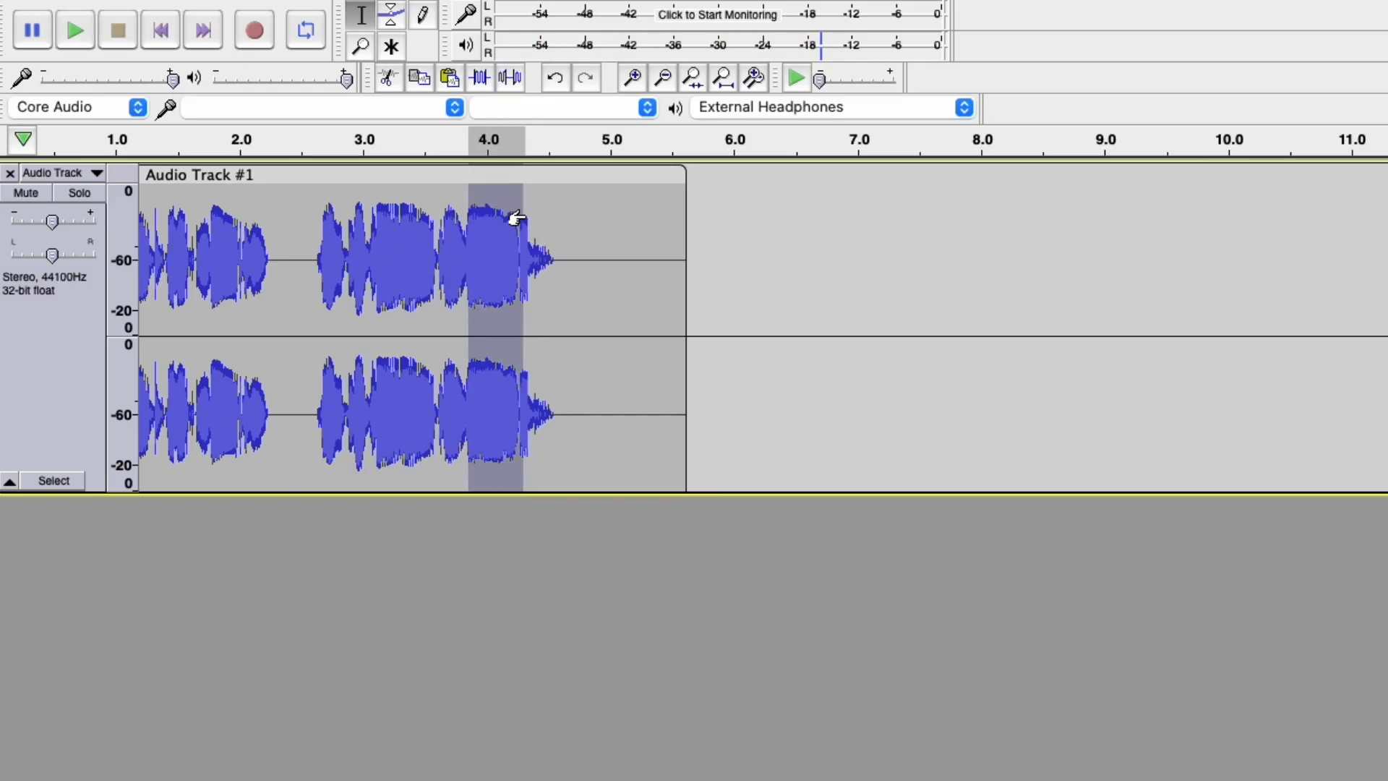
Zoom to the selection, select from about 3.90 s onward and play it at about 0.24x speed.
key(super+e)
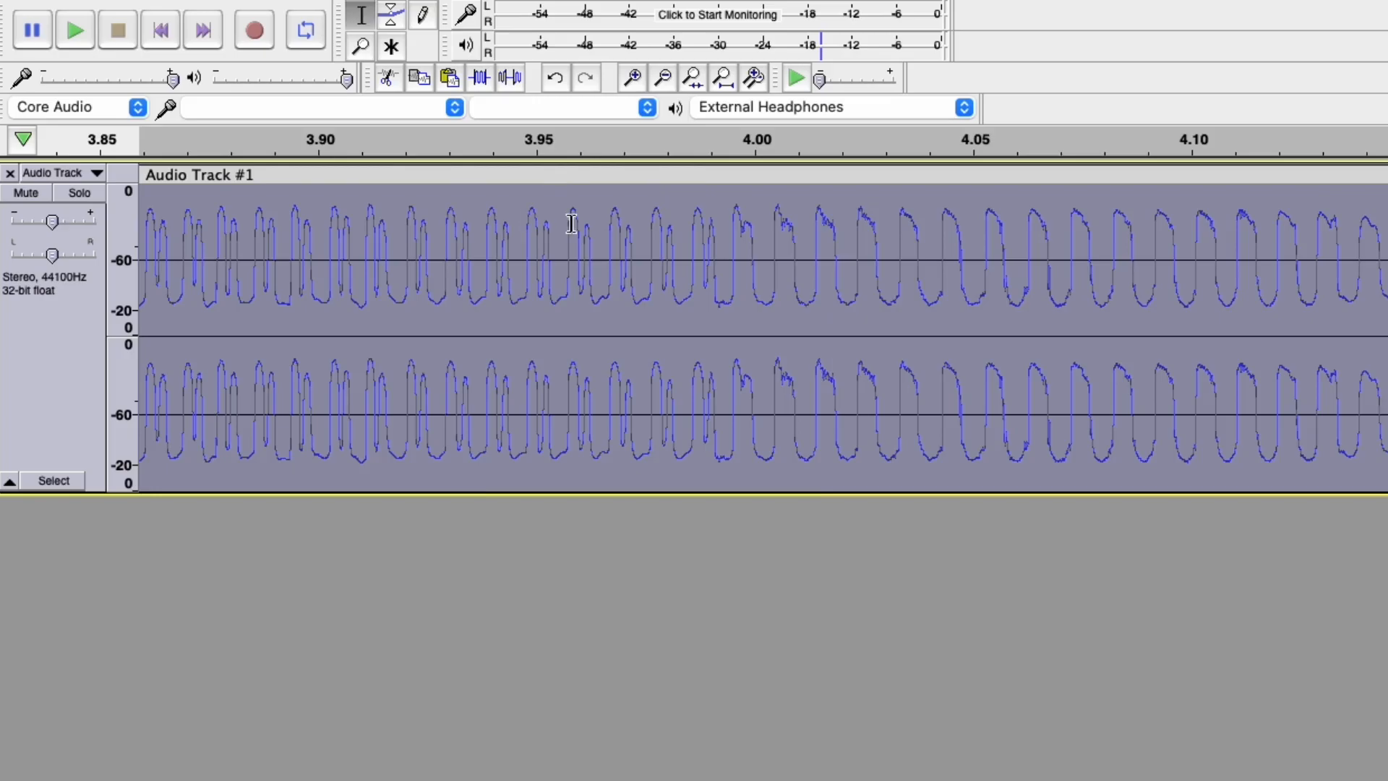
drag(330, 222, 1384, 249)
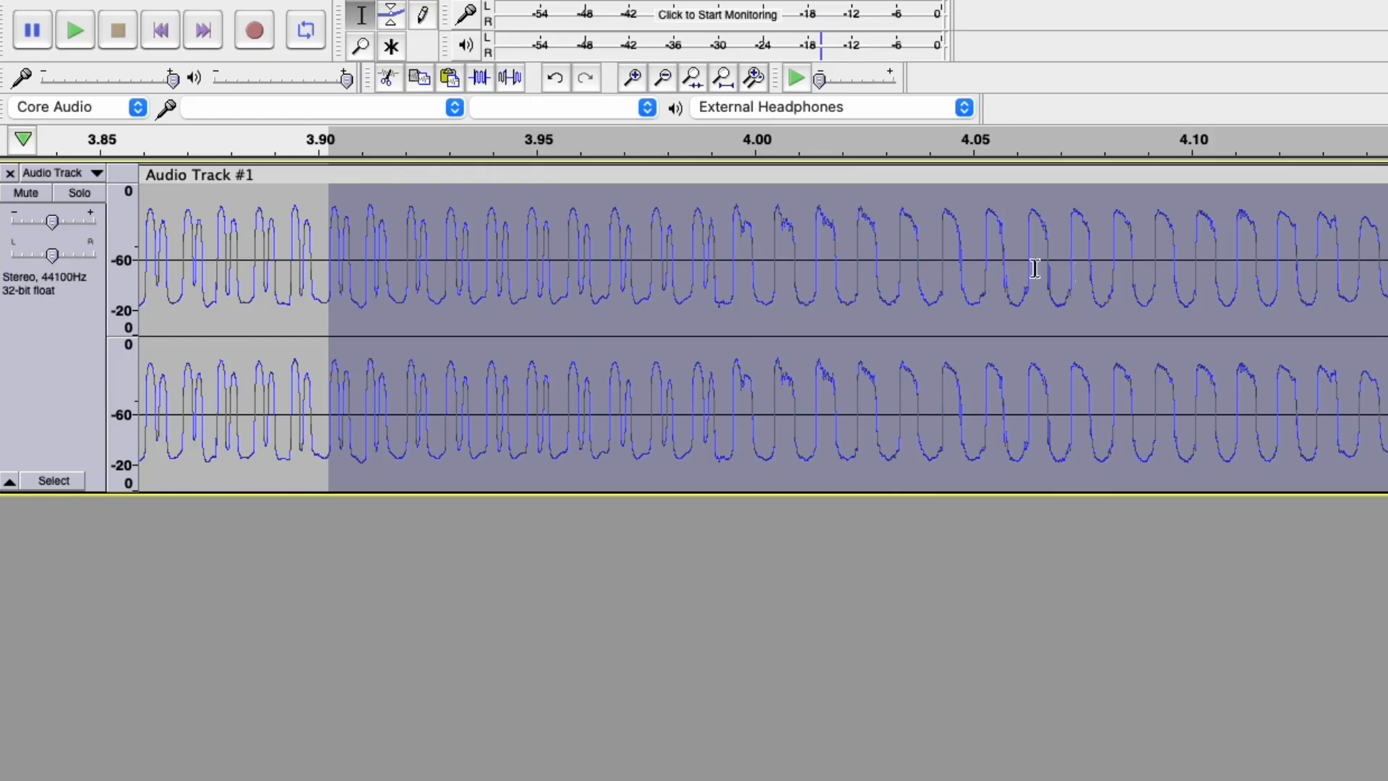
drag(818, 79, 824, 81)
click(798, 80)
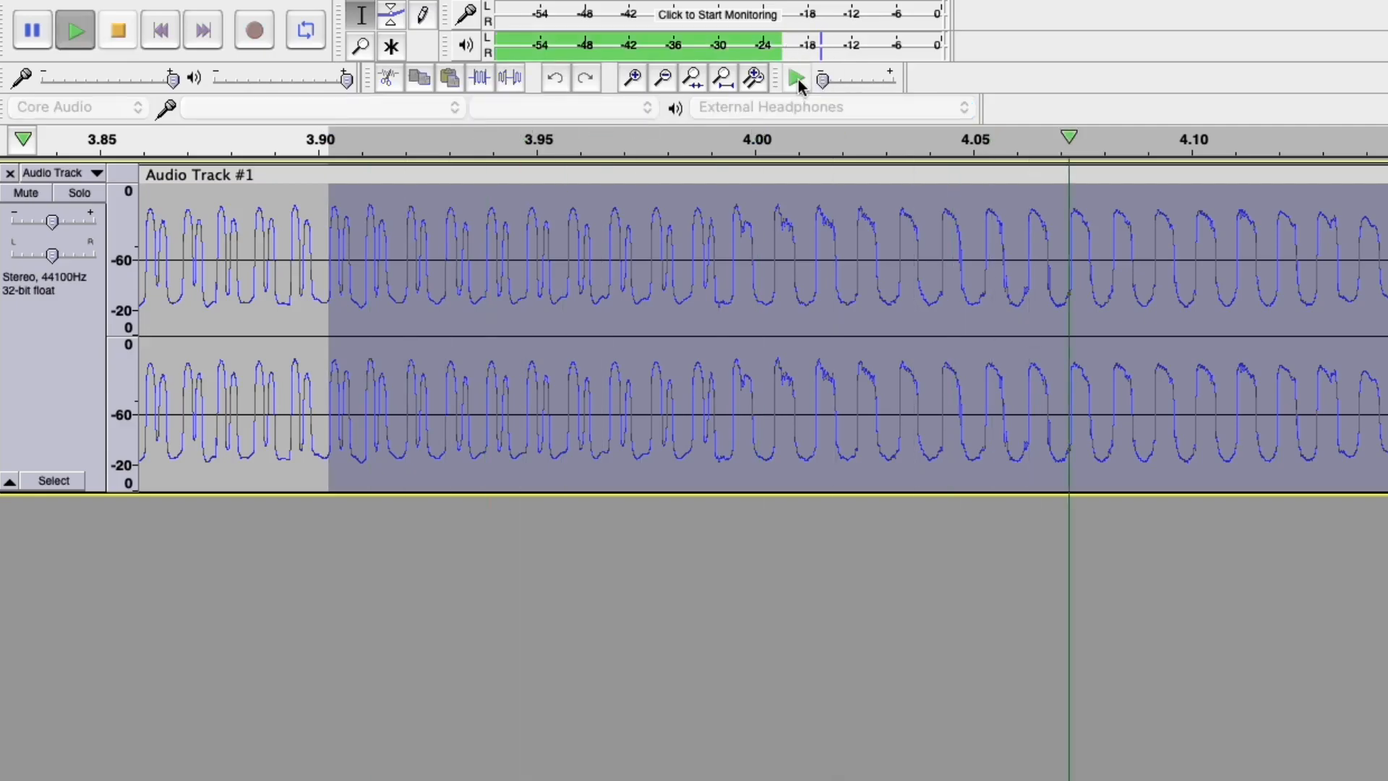
Select roughly 4.06–4.14 s and play it at below 0.15x speed.
drag(1036, 239, 1365, 264)
ctrl+scroll(1261, 279, up, 4)
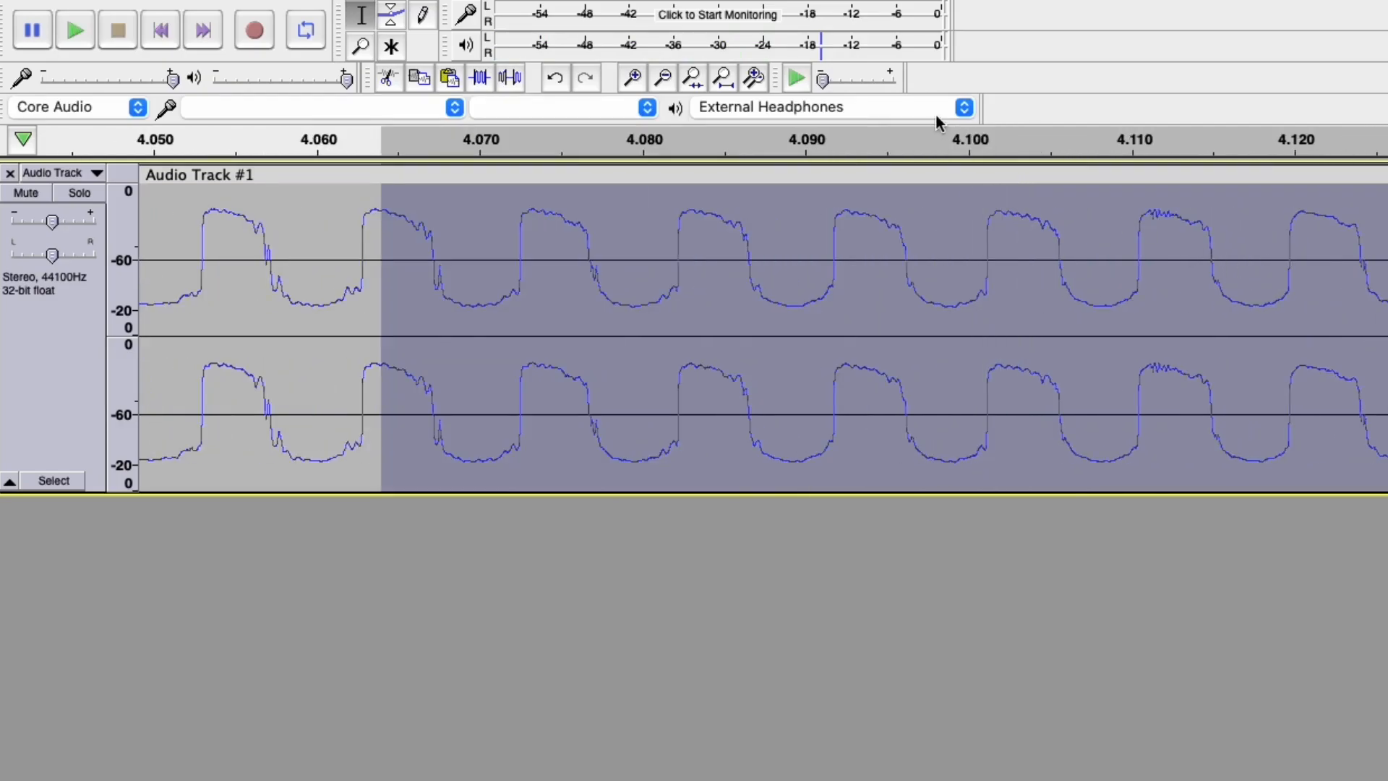
click(828, 82)
drag(826, 82, 825, 83)
click(798, 78)
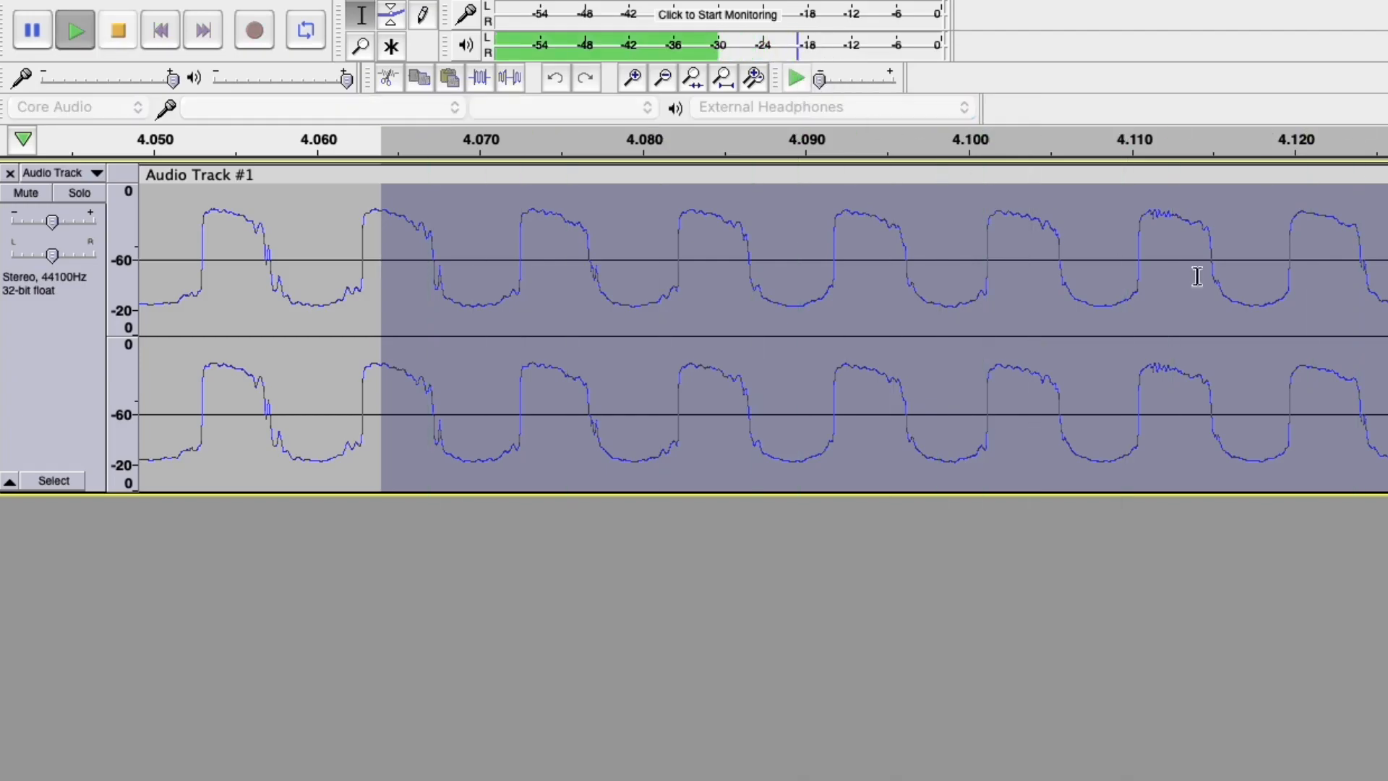
Zoom into 4.106–4.119 s, mark the jagged patch at 4.1110–4.1133, then select from 4.1040 s onward.
drag(1068, 242, 1274, 282)
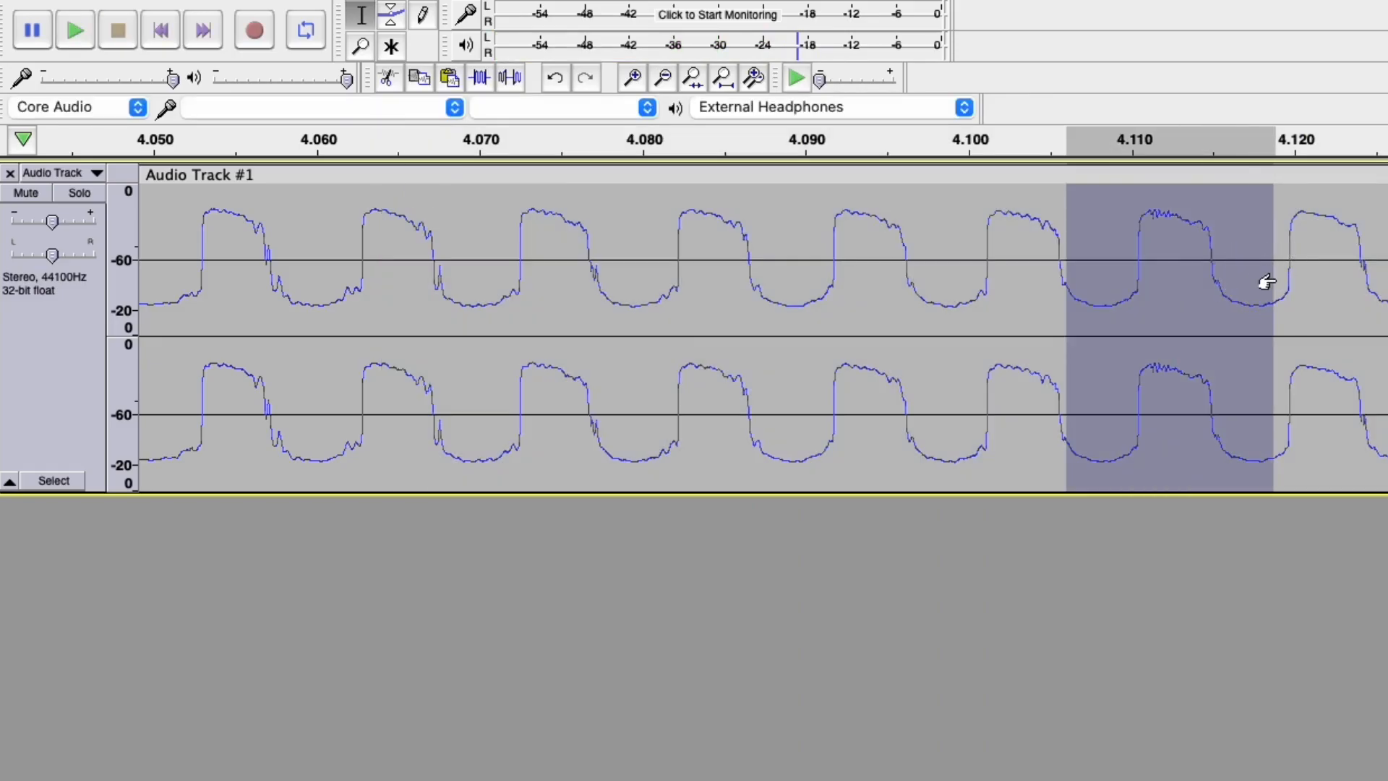
key(super+e)
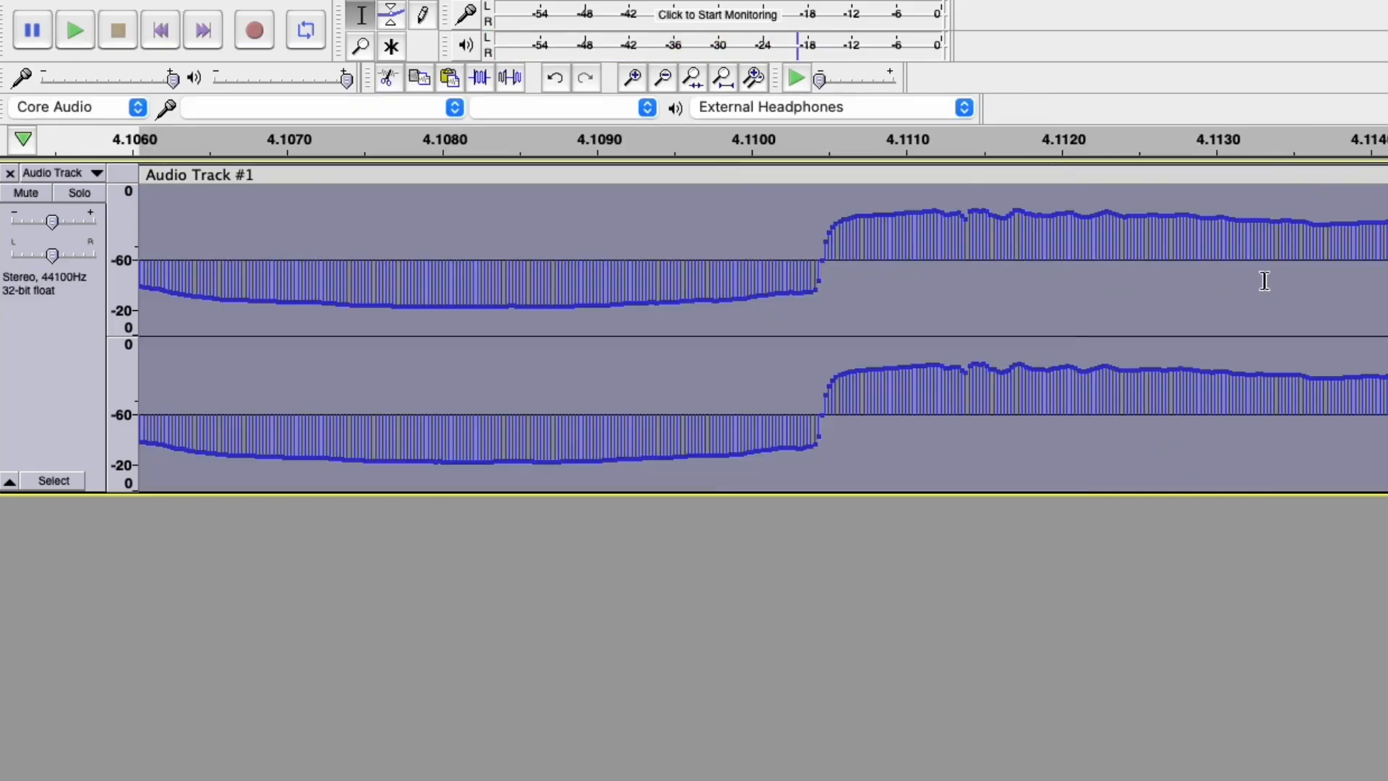
scroll(1222, 281, down, 2)
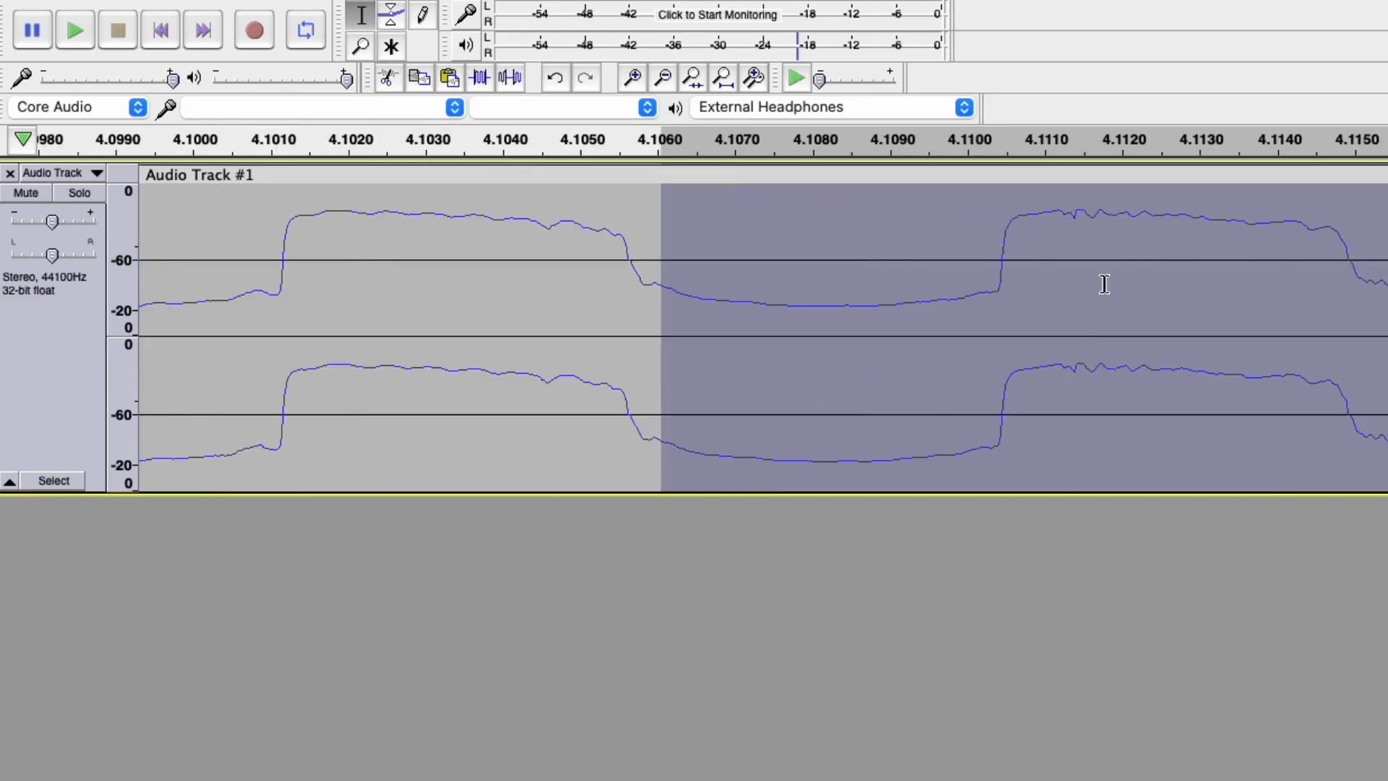
click(1137, 240)
drag(1050, 203, 1218, 225)
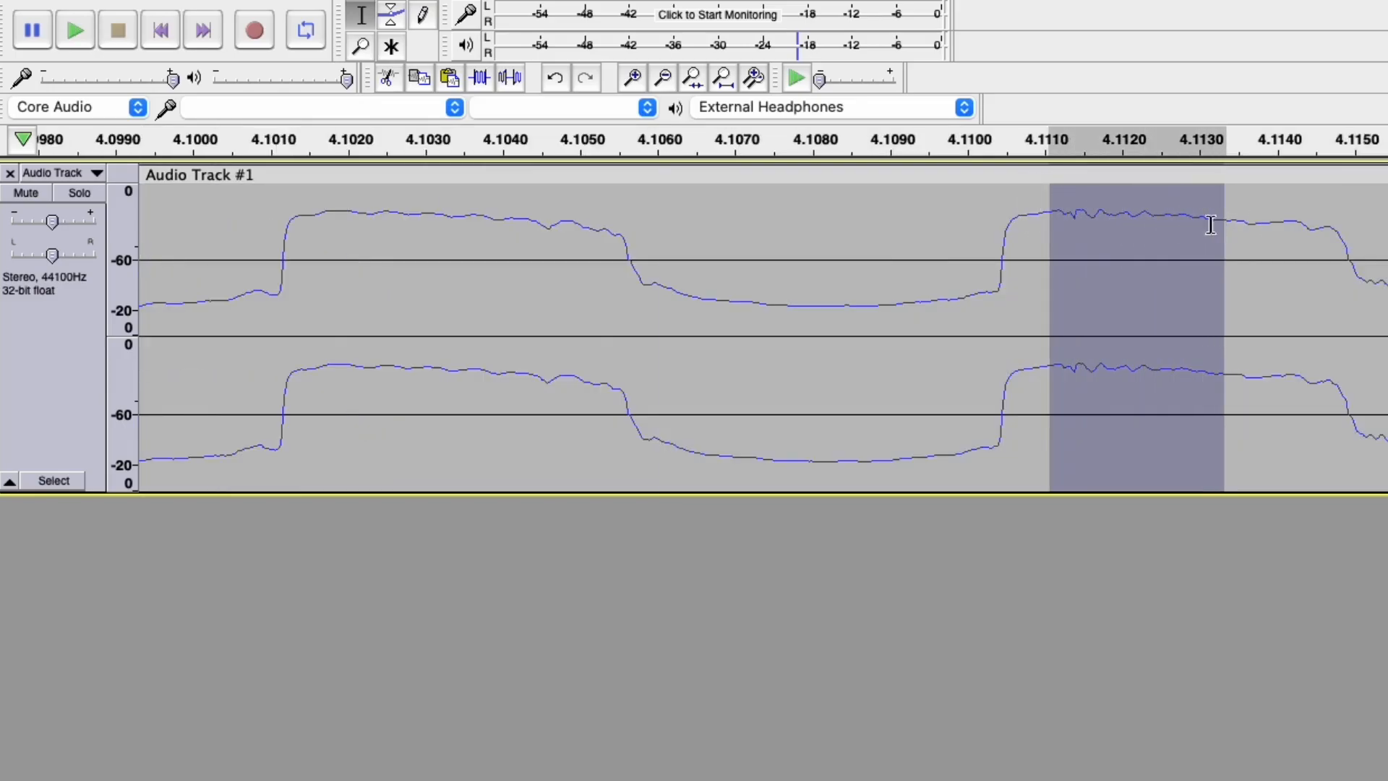
drag(476, 241, 1385, 239)
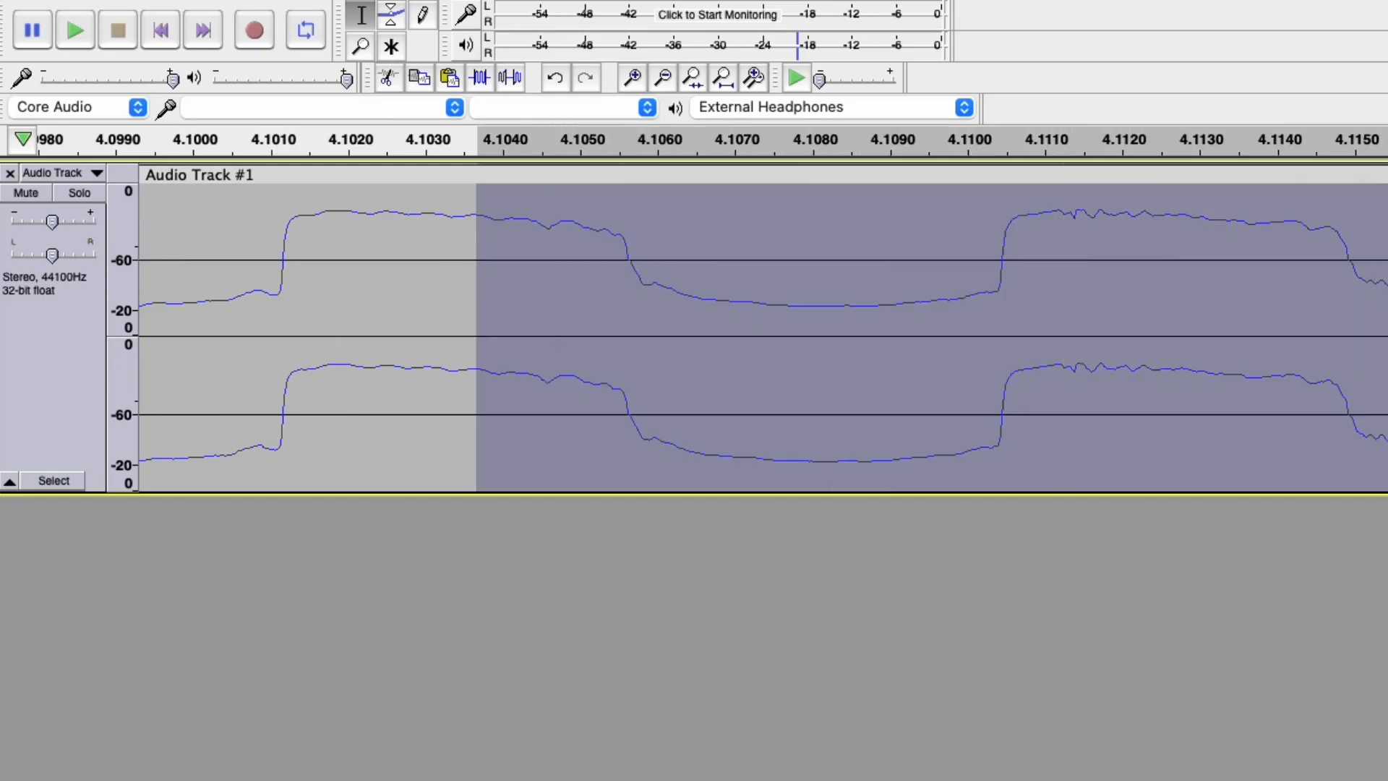
Enter an exact Play-at-Speed rate of 0.03x in the Playback Speed dialog.
click(797, 76)
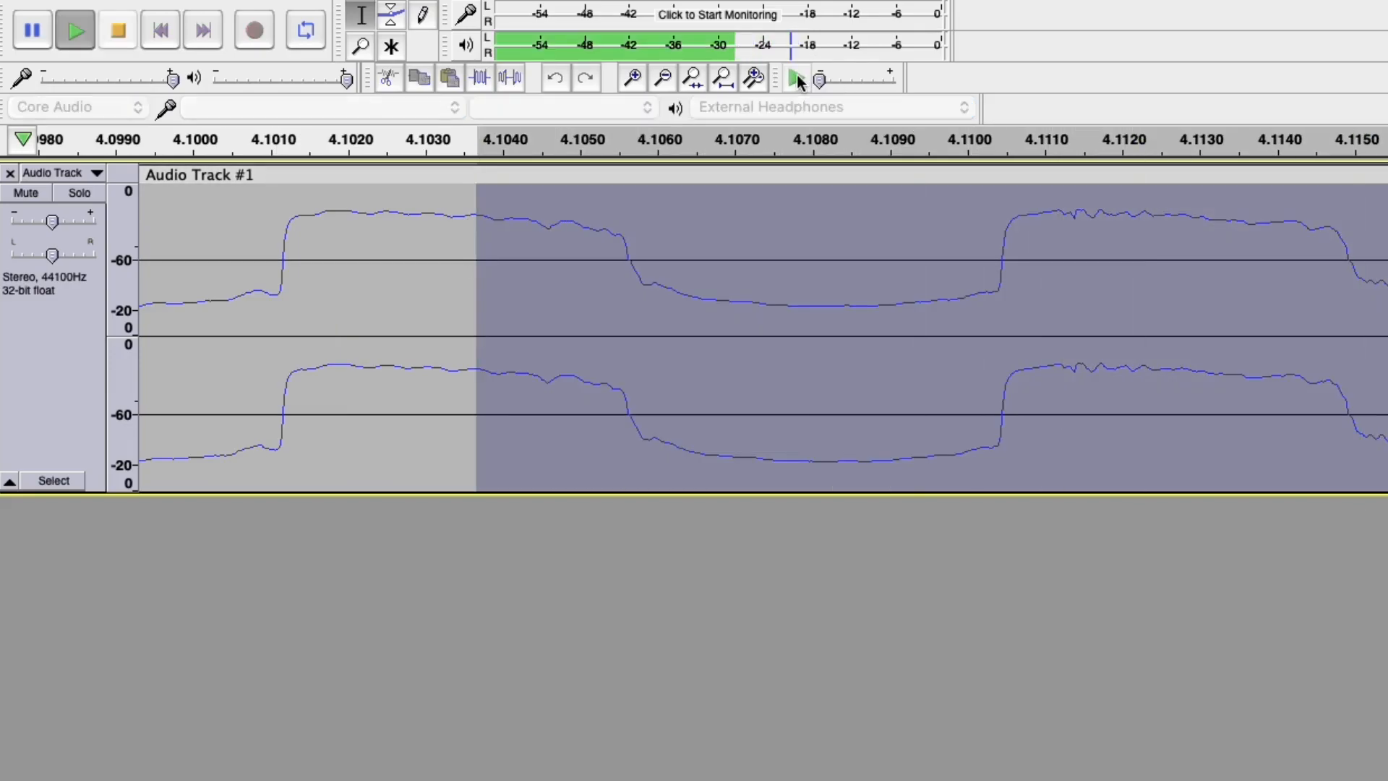
click(865, 78)
click(863, 75)
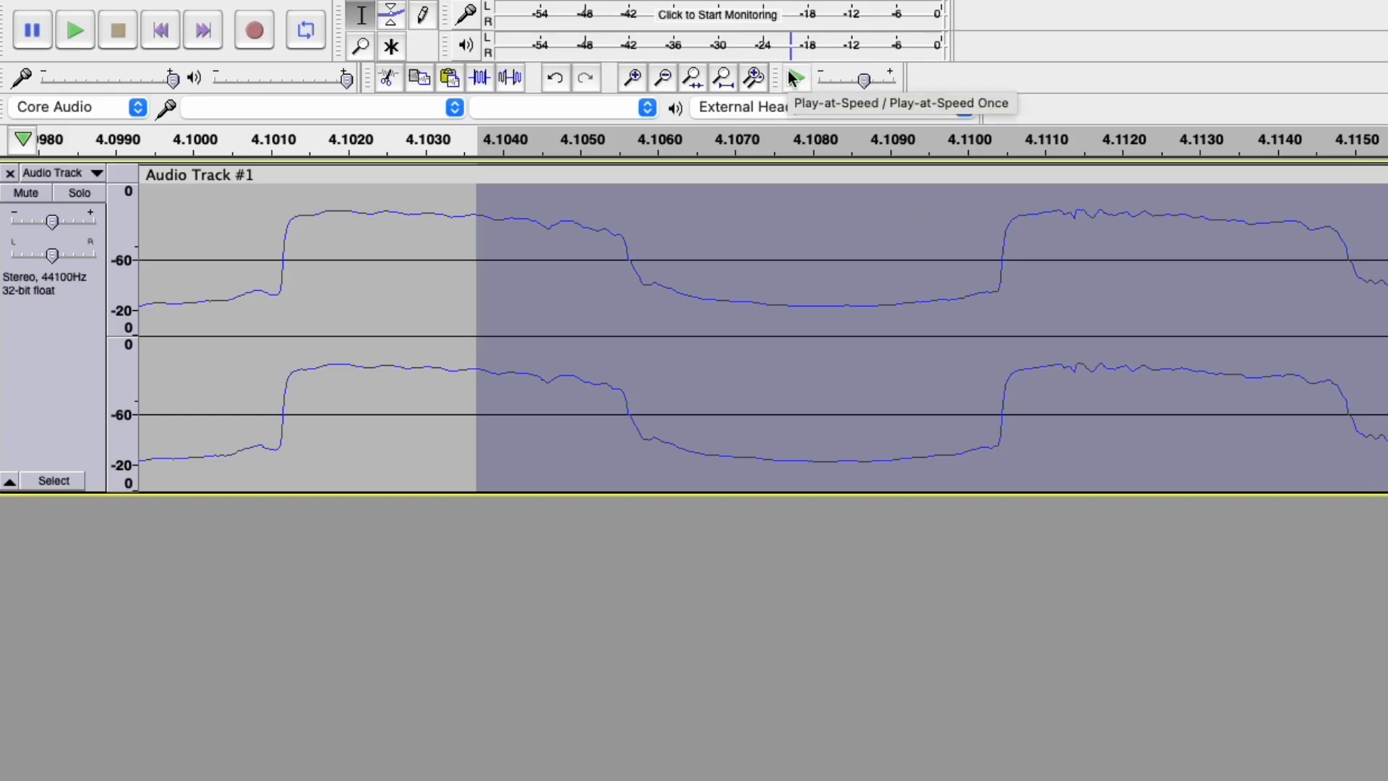
double_click(844, 76)
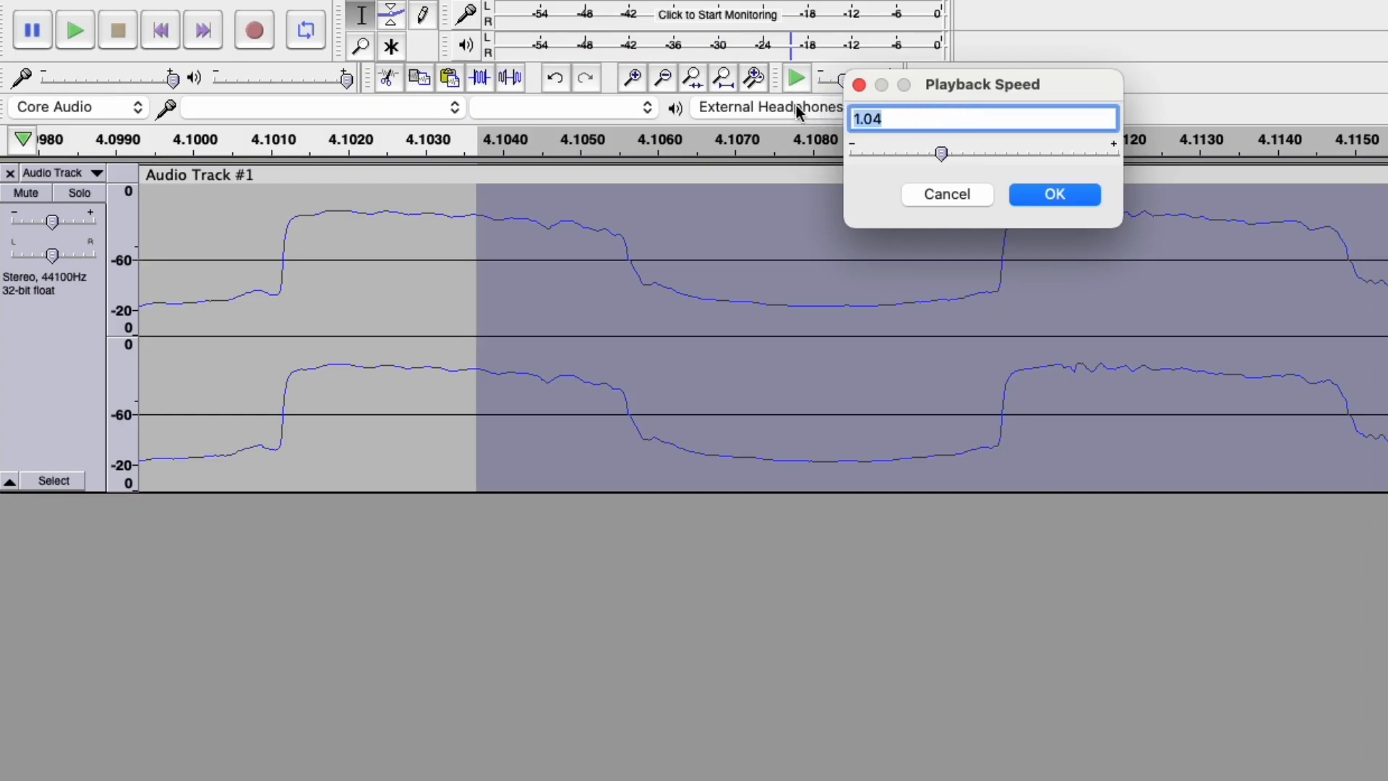
text(0.03)
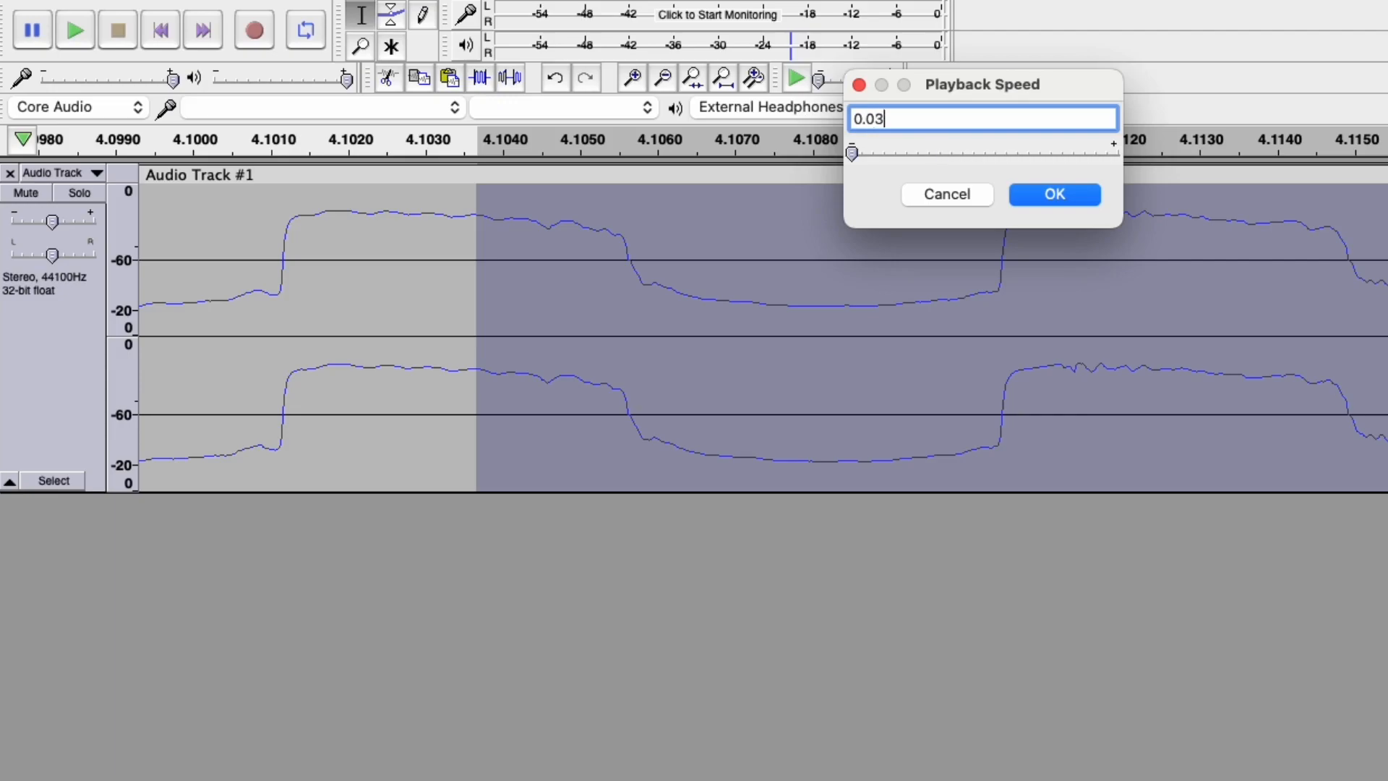
click(1086, 190)
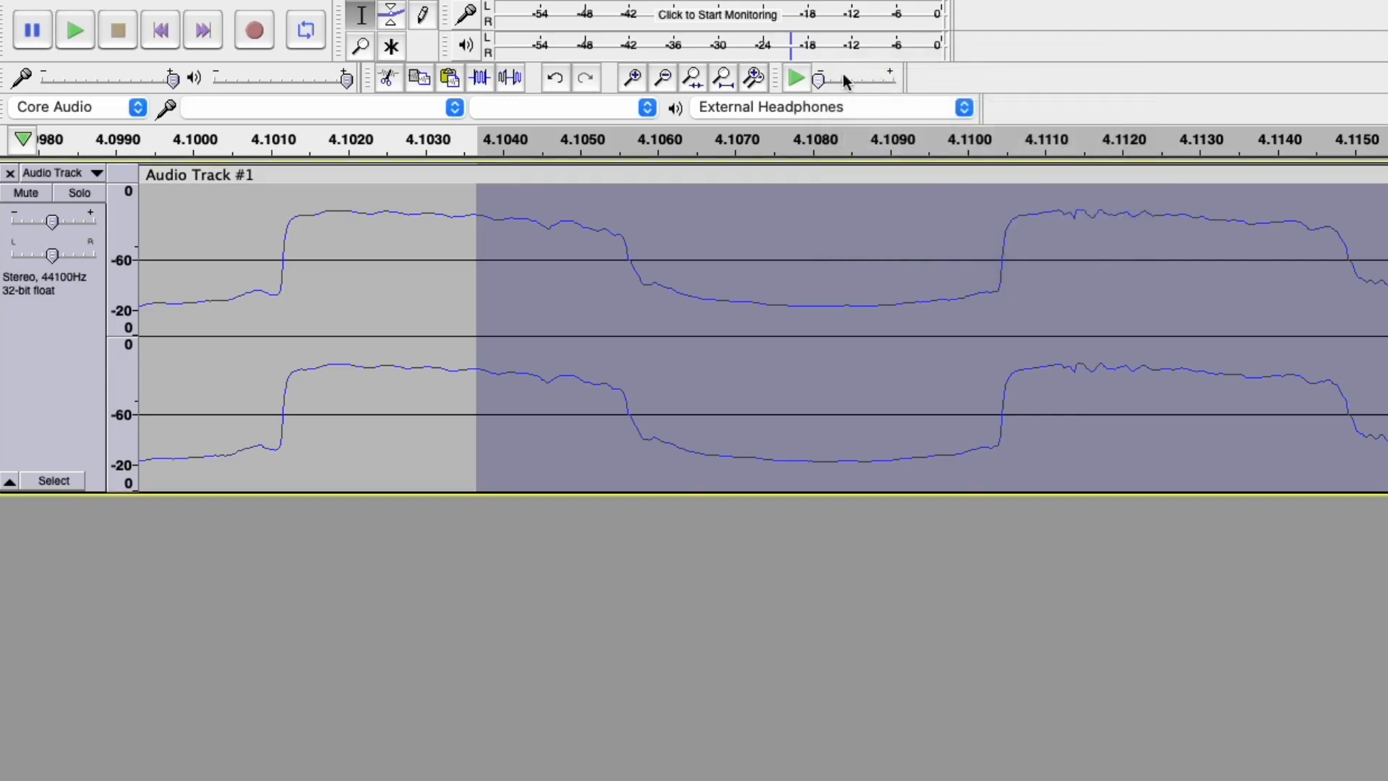
Play the selection at 0.03x and select the jagged bump starting at 4.1100 s.
click(793, 75)
drag(1180, 217, 1050, 215)
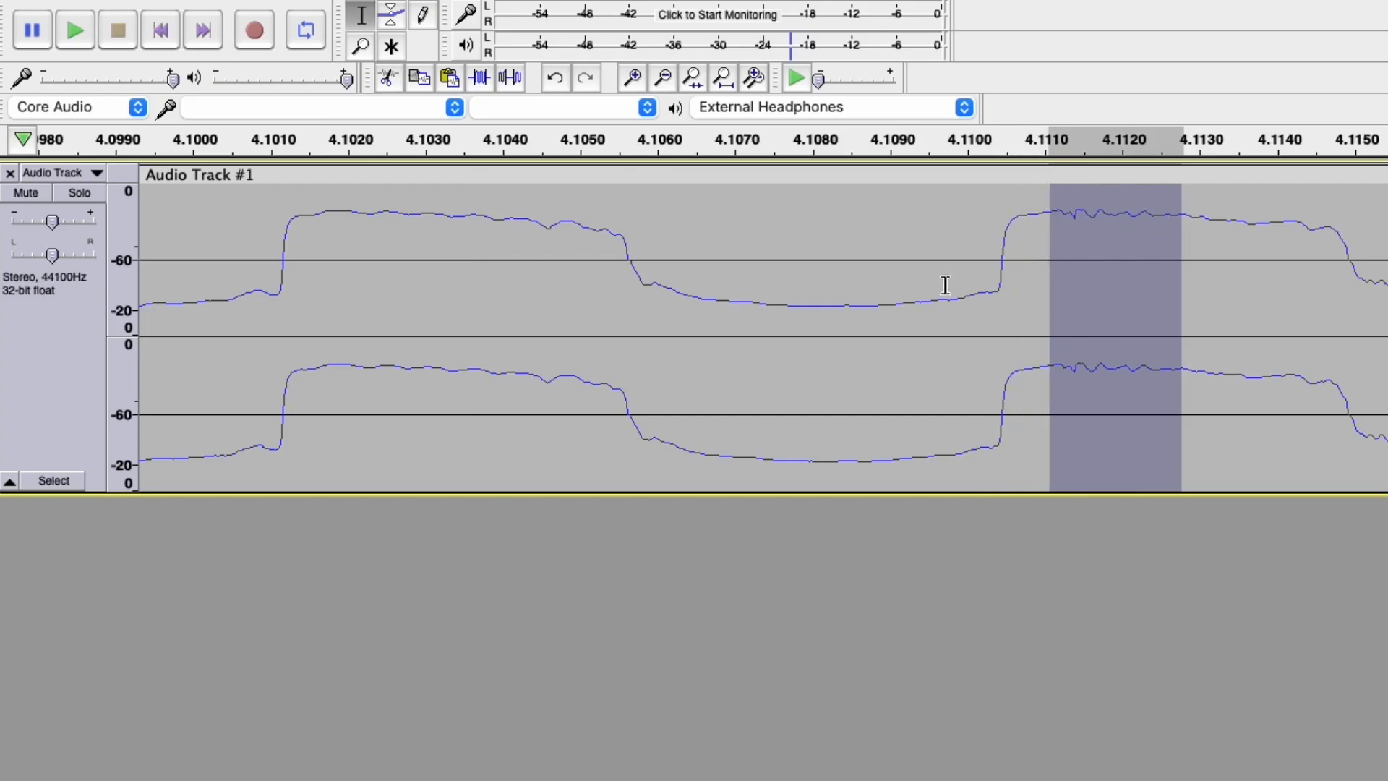
click(972, 285)
drag(971, 285, 1193, 288)
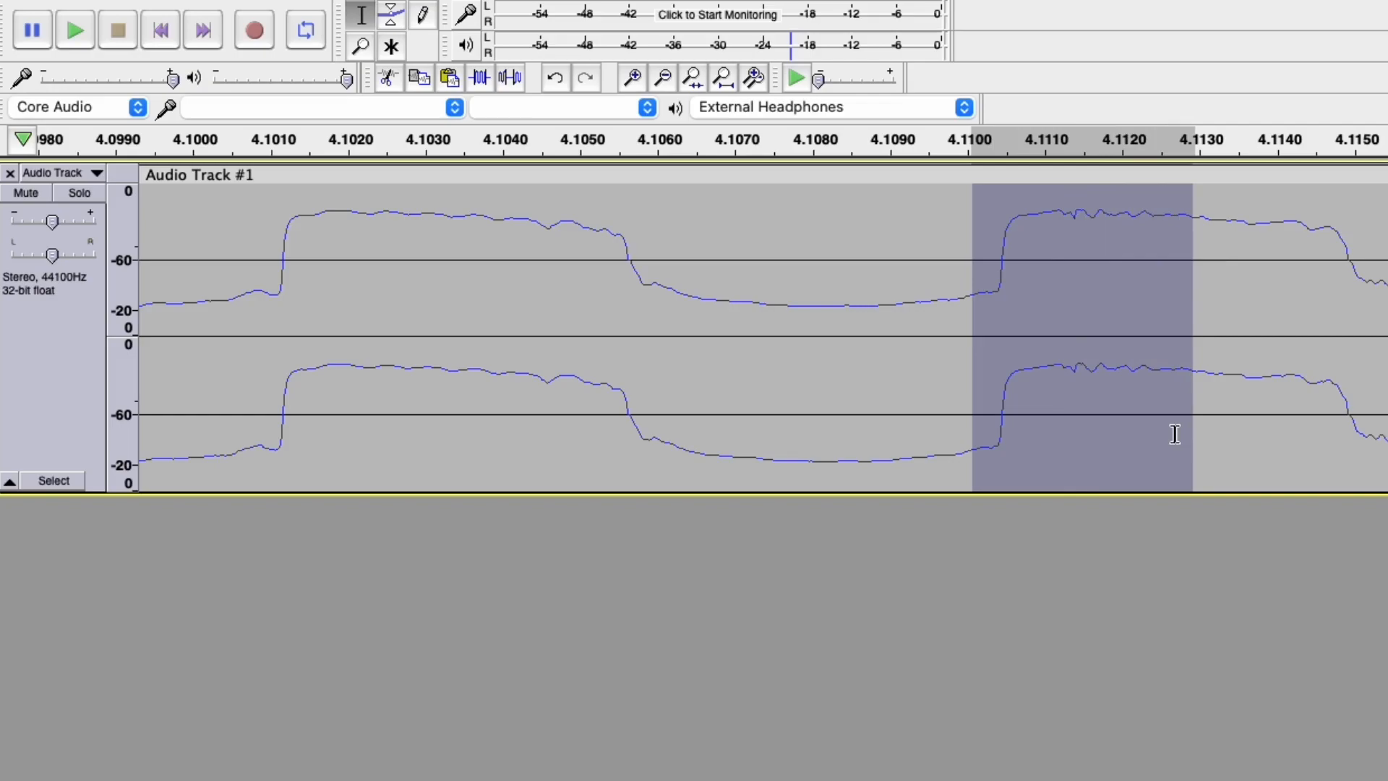
Apply Effect > Repair to the bump, then select from about 4.103 s to the view's end.
key(super+r)
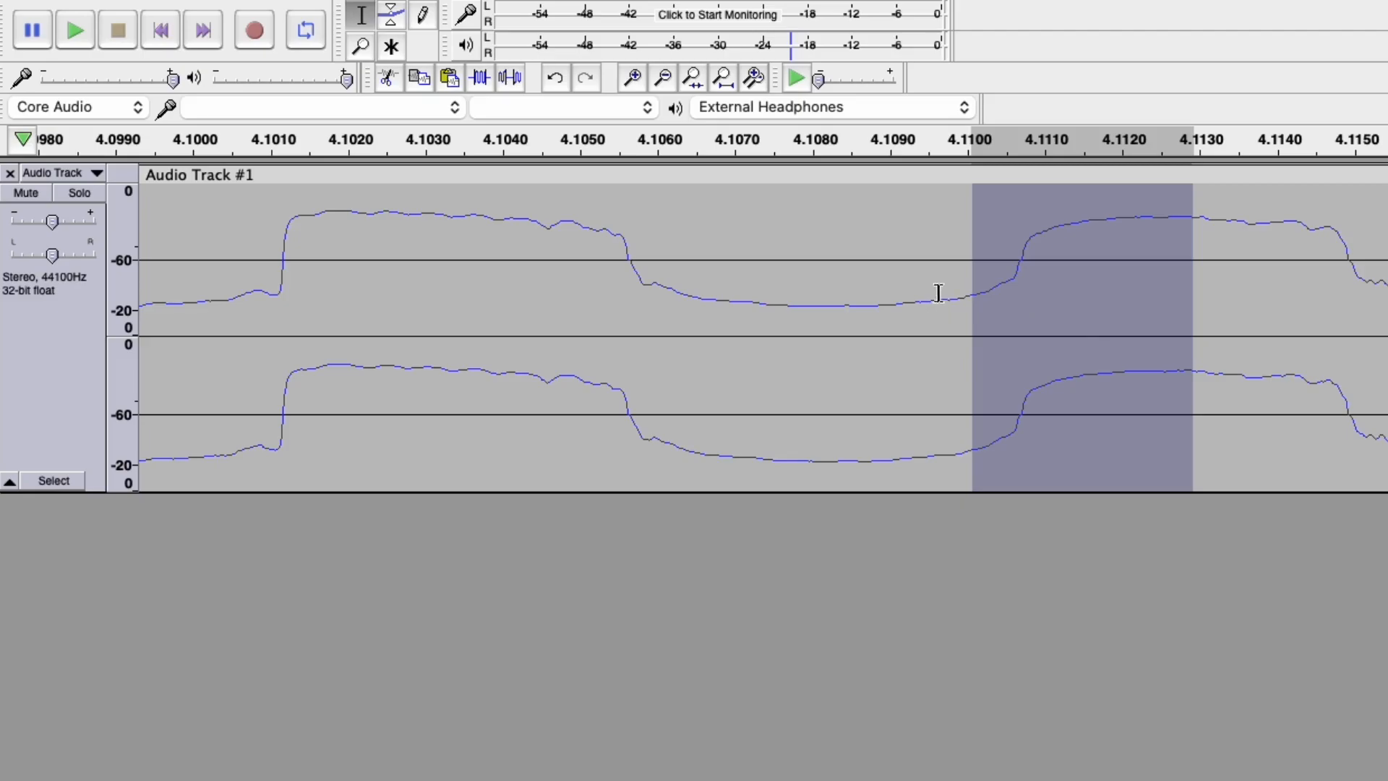
mouse_move(412, 2)
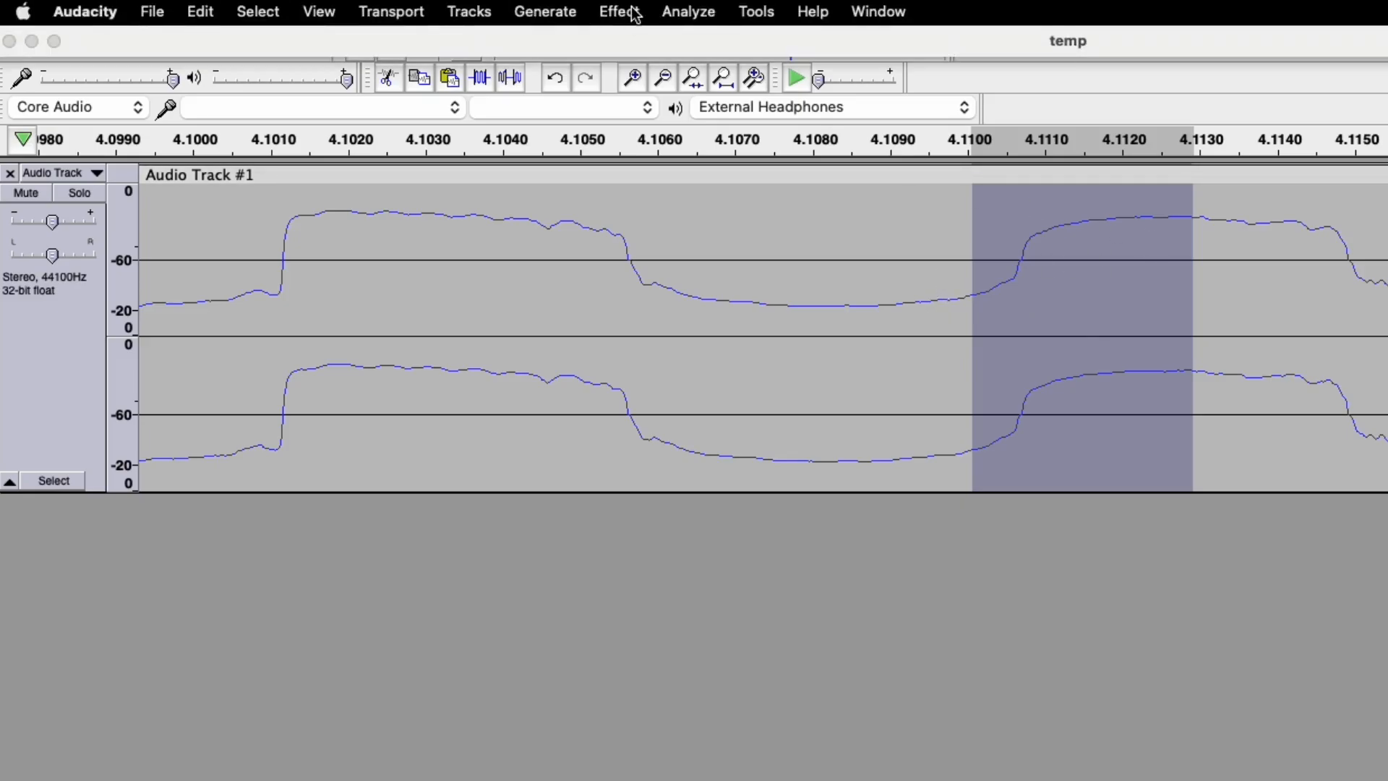
click(634, 13)
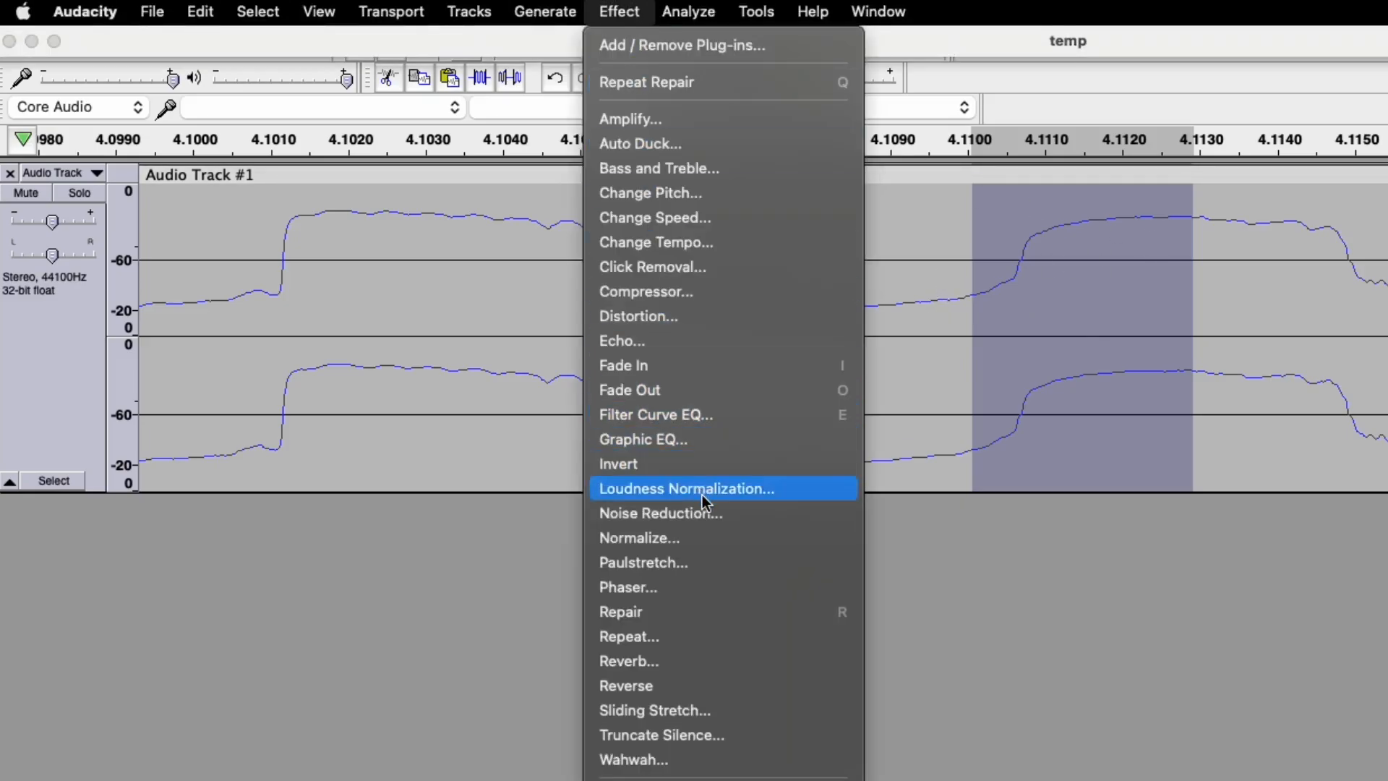
click(701, 613)
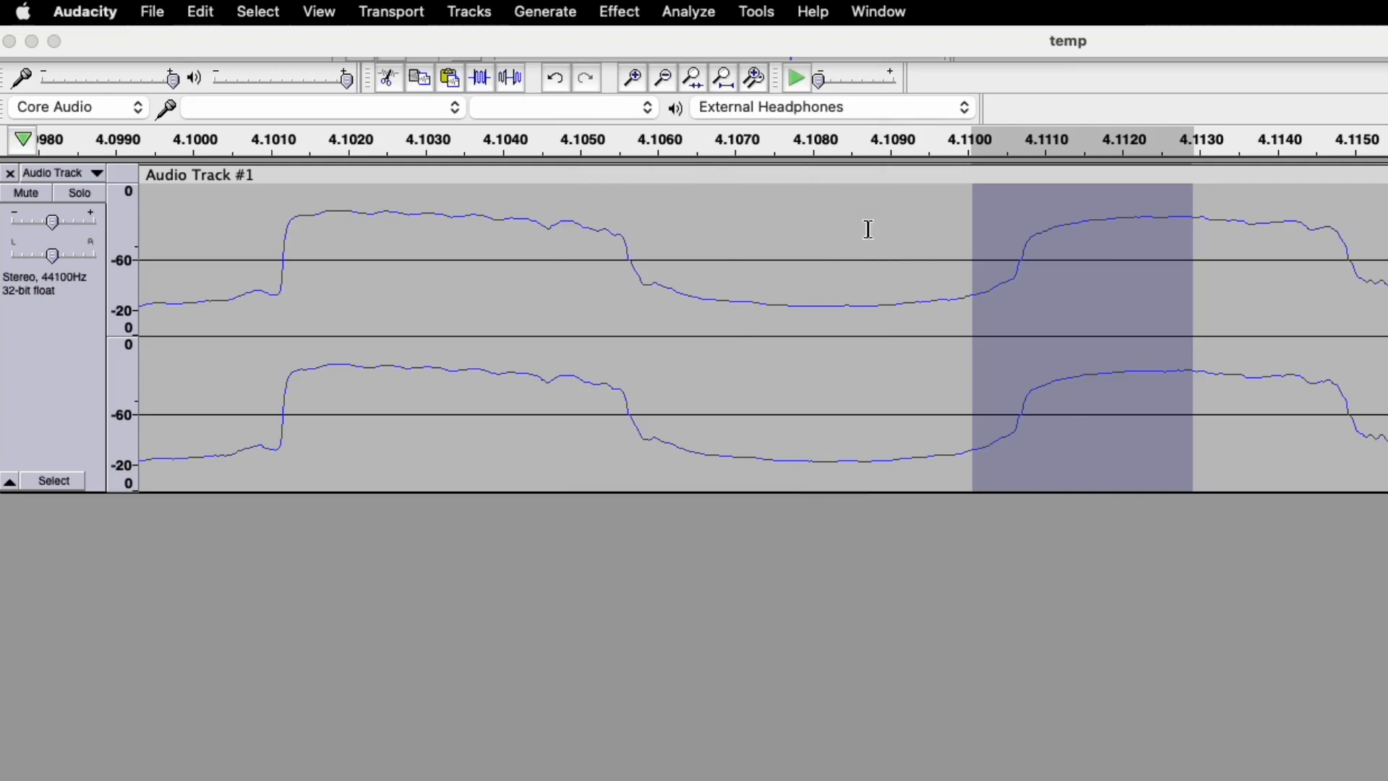
drag(436, 230, 1387, 231)
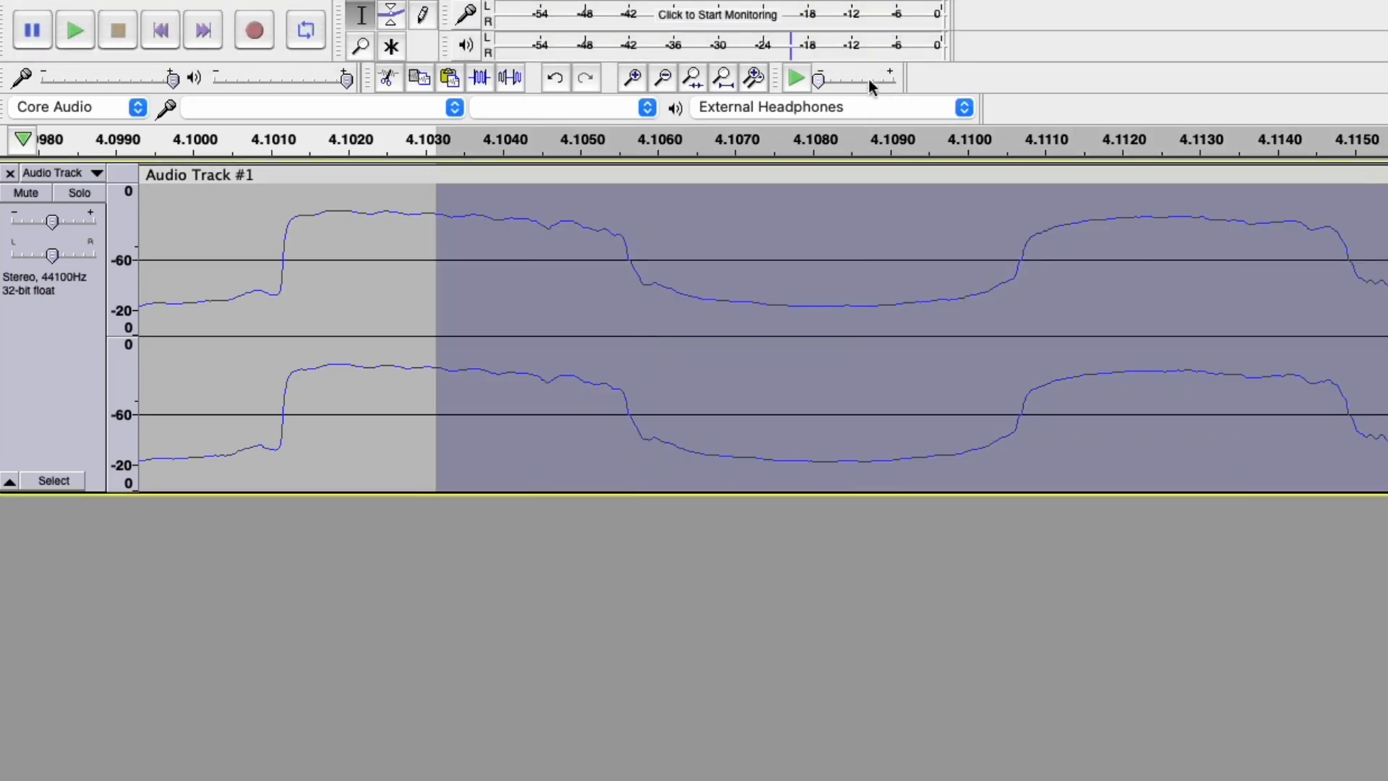
Play back the selection, then select and play the passage from about 2.56 s to 4.67 s.
click(798, 75)
scroll(923, 323, down, 4)
scroll(875, 323, down, 6)
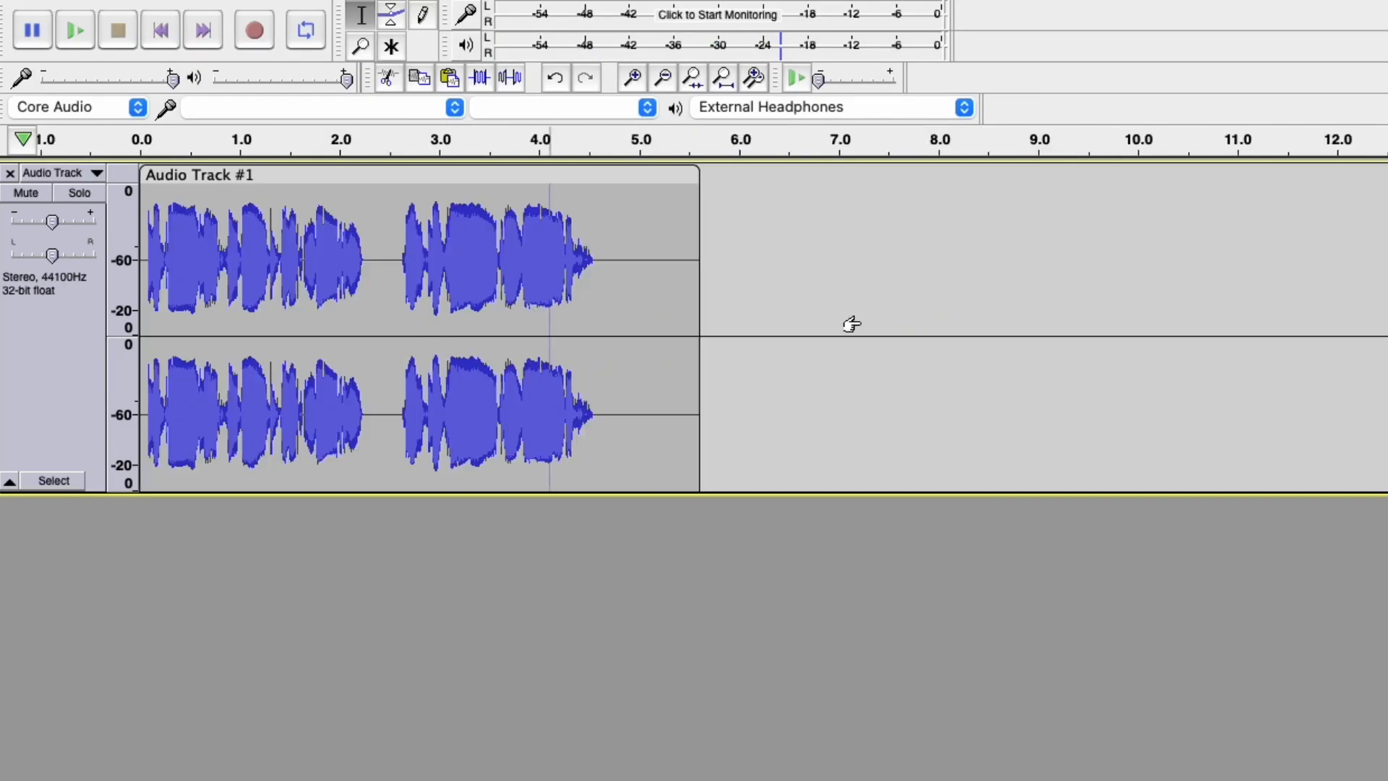
scroll(475, 297, up, 1)
drag(303, 225, 644, 241)
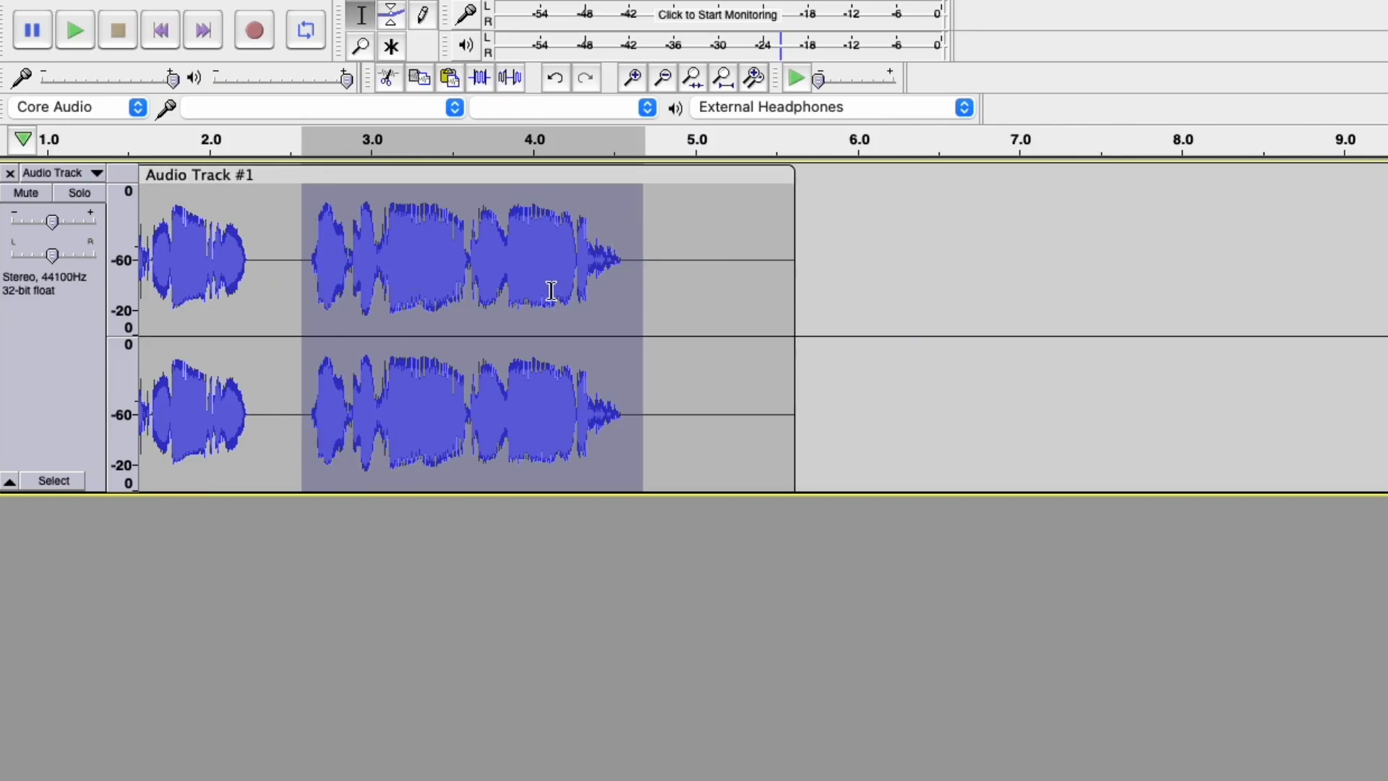
click(76, 33)
Zoom to 3.50–3.72 s and play it, then zoom out and start selecting from about 0.6 s.
drag(453, 240, 487, 244)
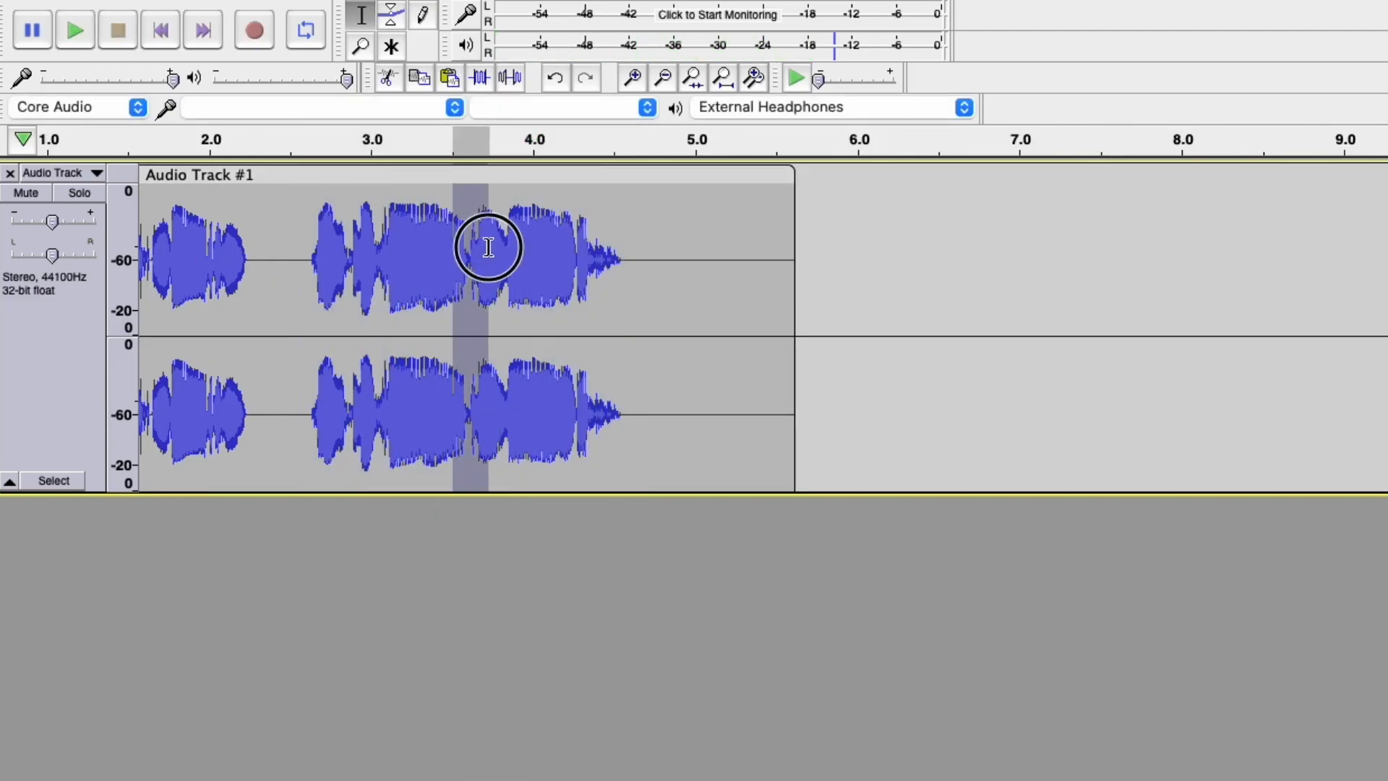
key(super+e)
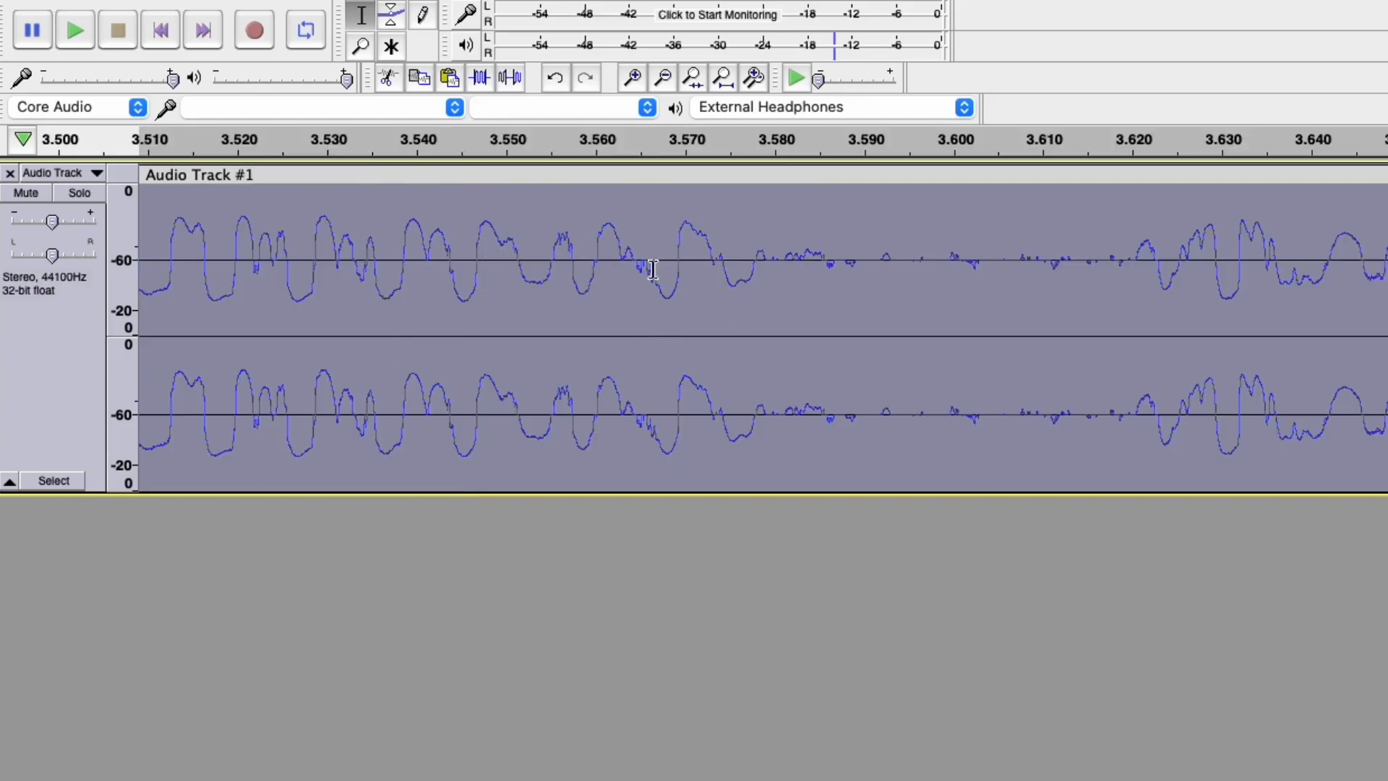
scroll(871, 313, down, 1)
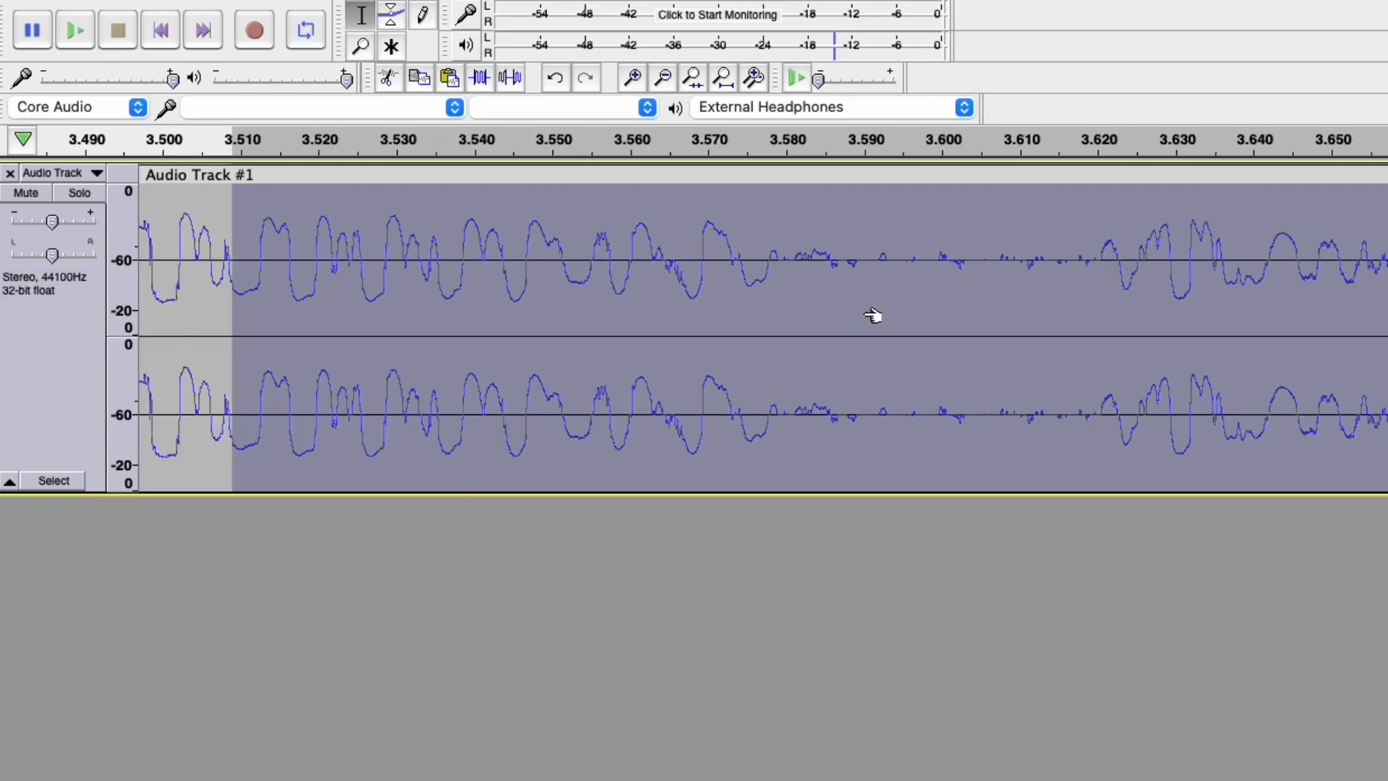
click(84, 40)
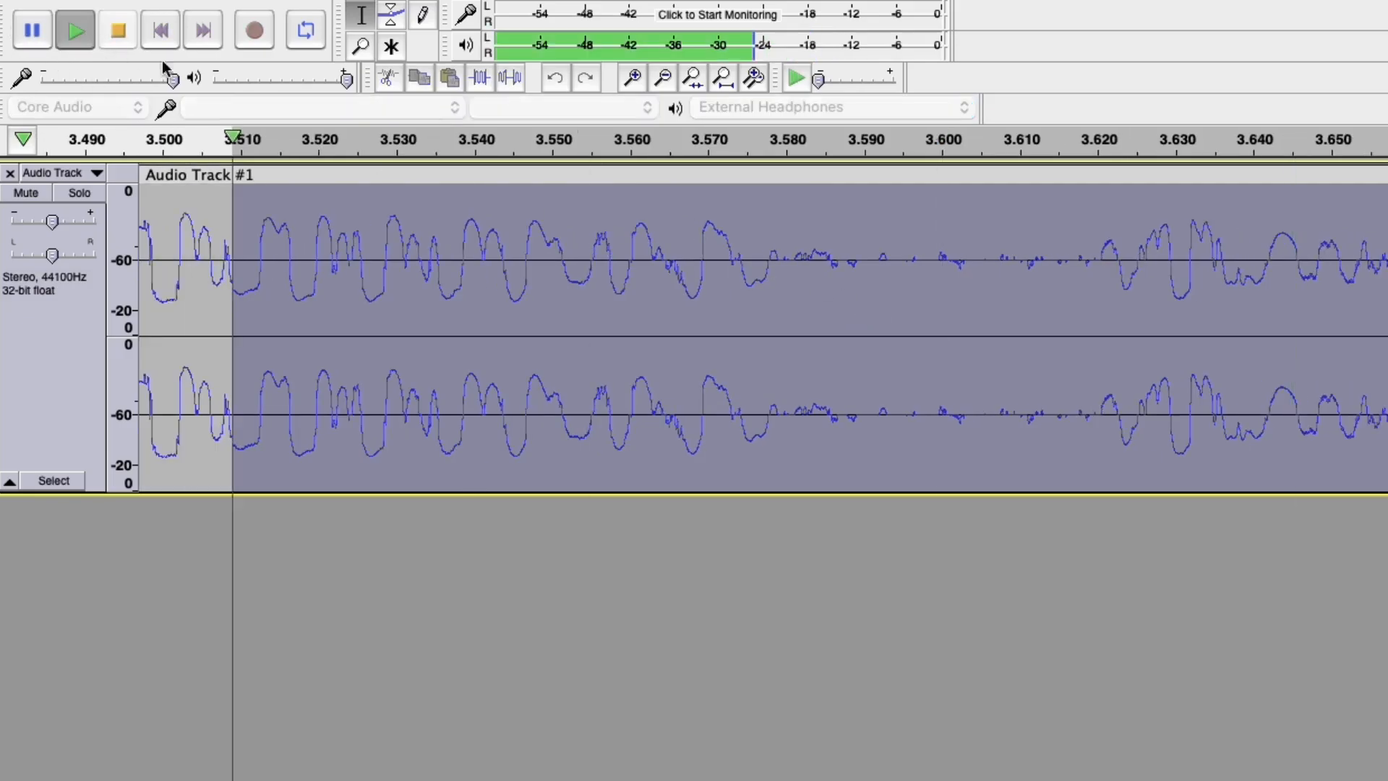
scroll(627, 270, down, 5)
drag(434, 256, 9, 210)
scroll(560, 287, down, 5)
drag(318, 239, 521, 254)
Play the 0.6–1.7 s passage, then zoom to 1.09–1.28 s and play it slowly.
click(798, 78)
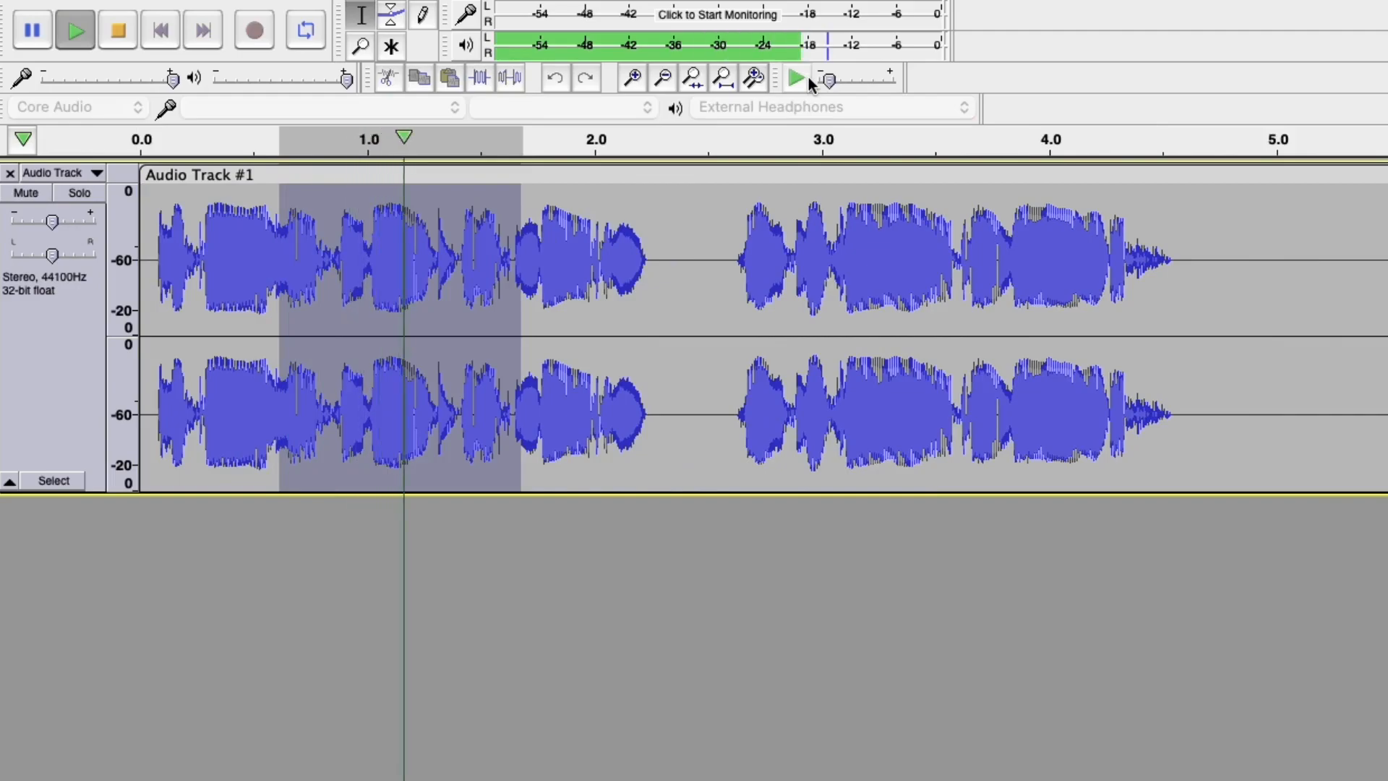
drag(389, 230, 432, 234)
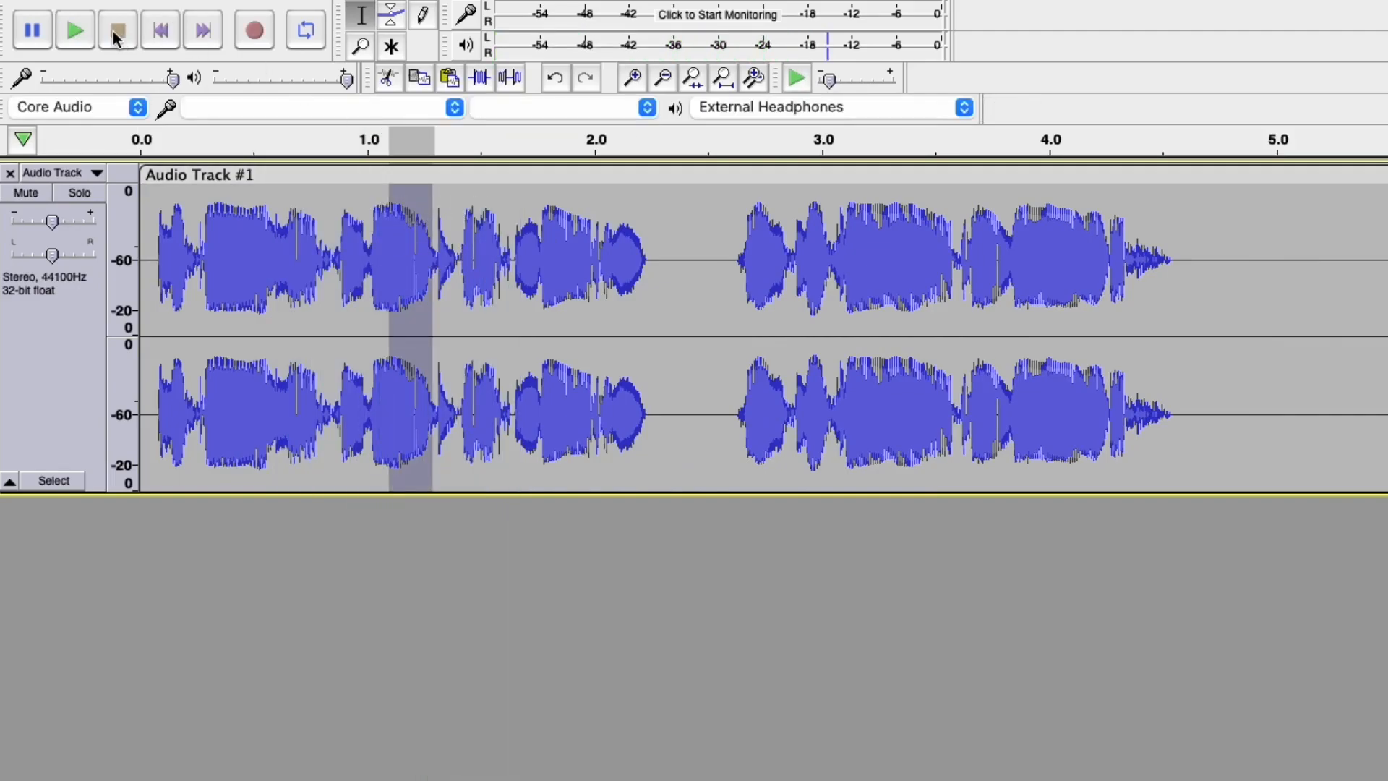
key(super+e)
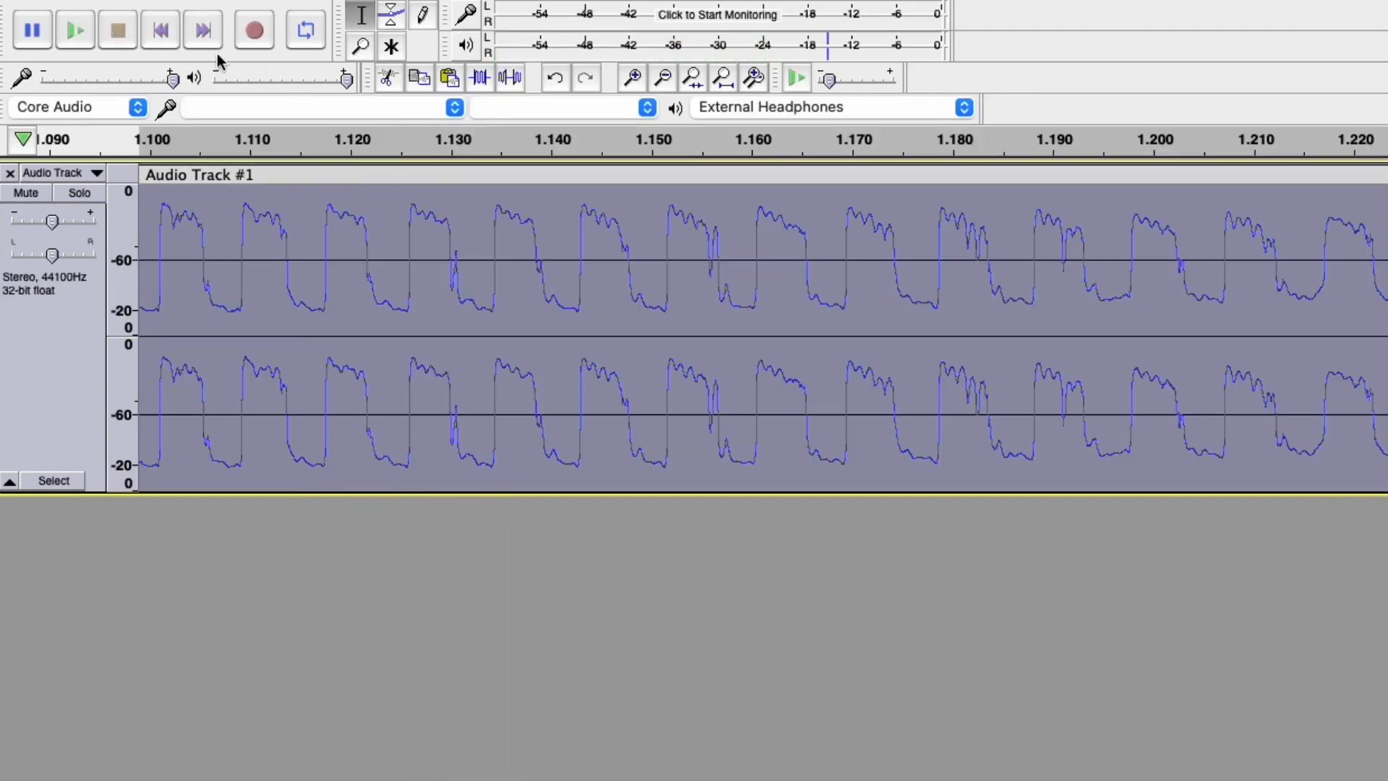
click(796, 77)
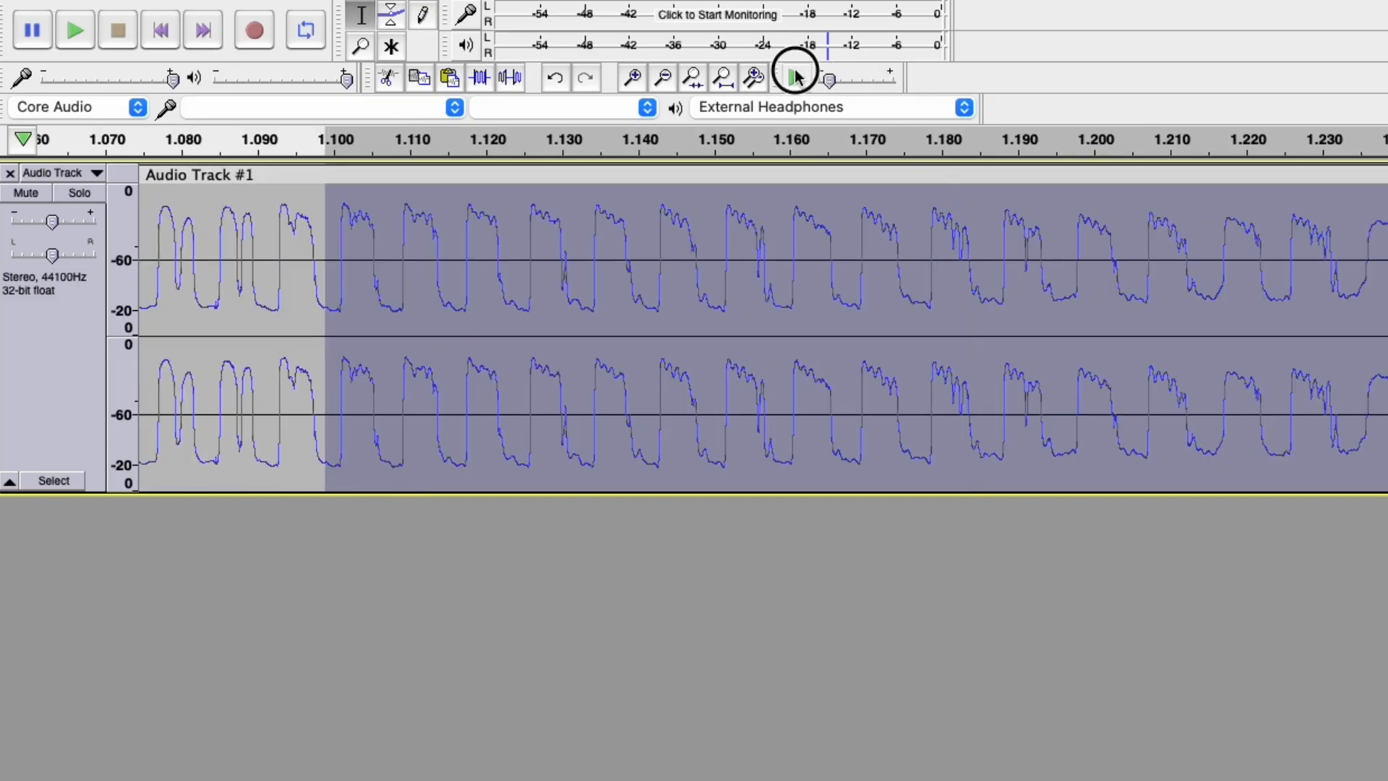
Select and play from about 0.963 s, then select and play 1.00–1.144 s.
scroll(1010, 282, down, 4)
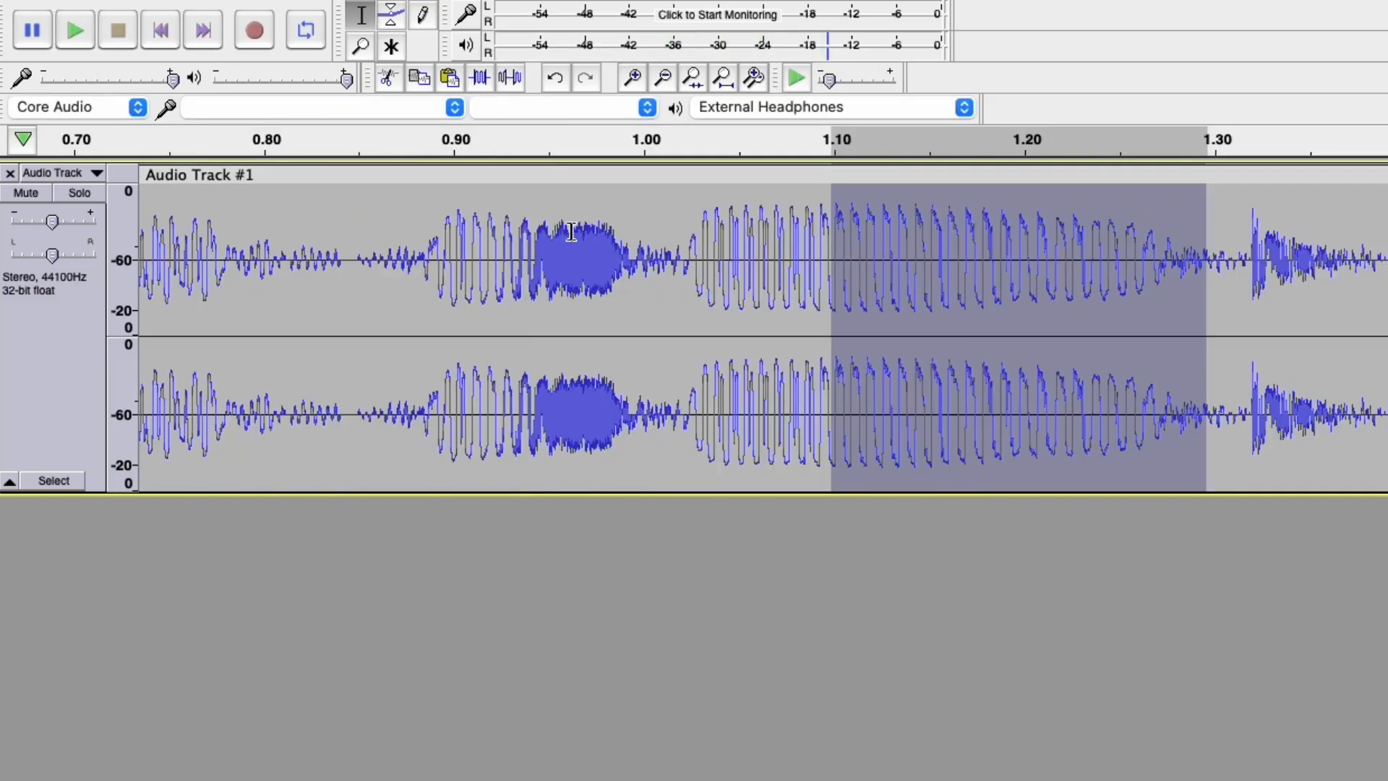
drag(574, 233, 1386, 238)
click(796, 76)
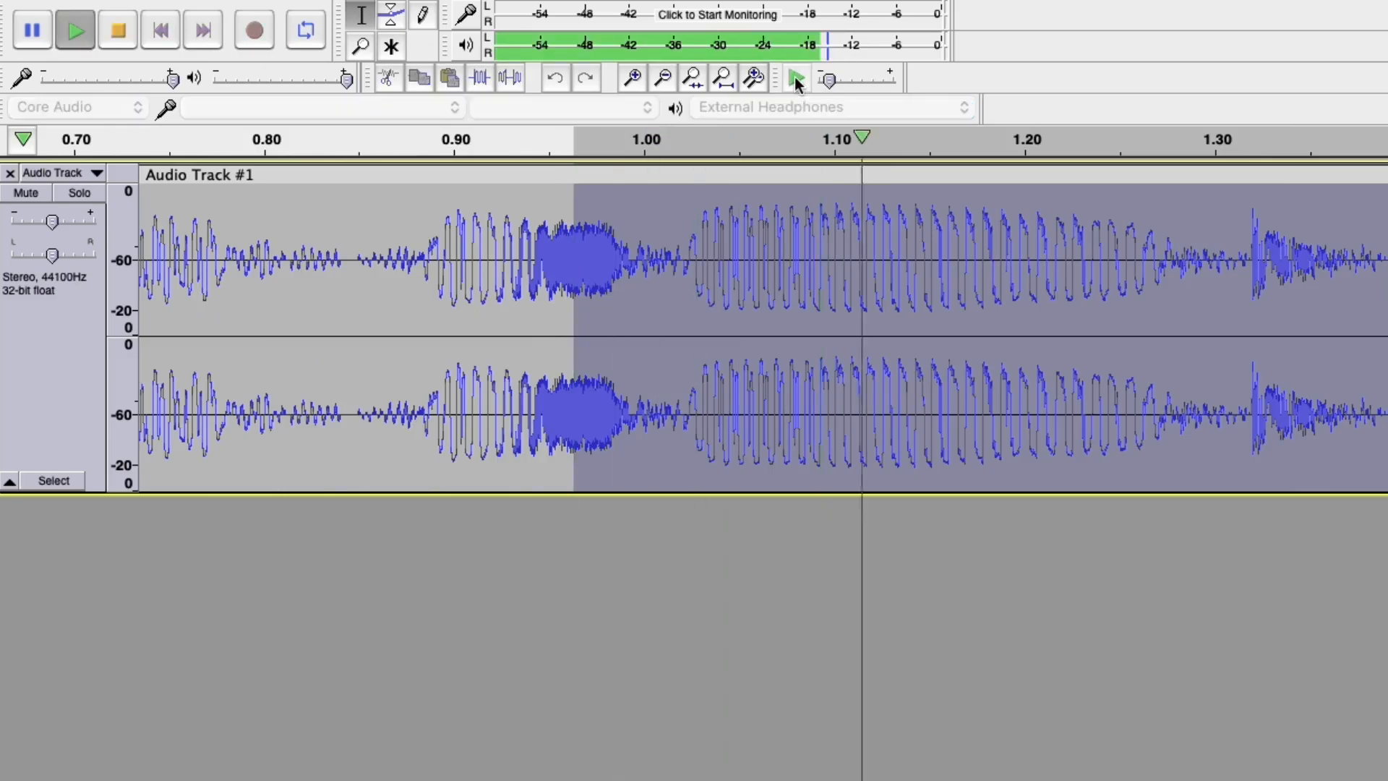
click(724, 257)
drag(725, 257, 920, 246)
click(796, 76)
Start the selection at 1.066 s and play it at about 0.39x speed.
scroll(744, 246, up, 3)
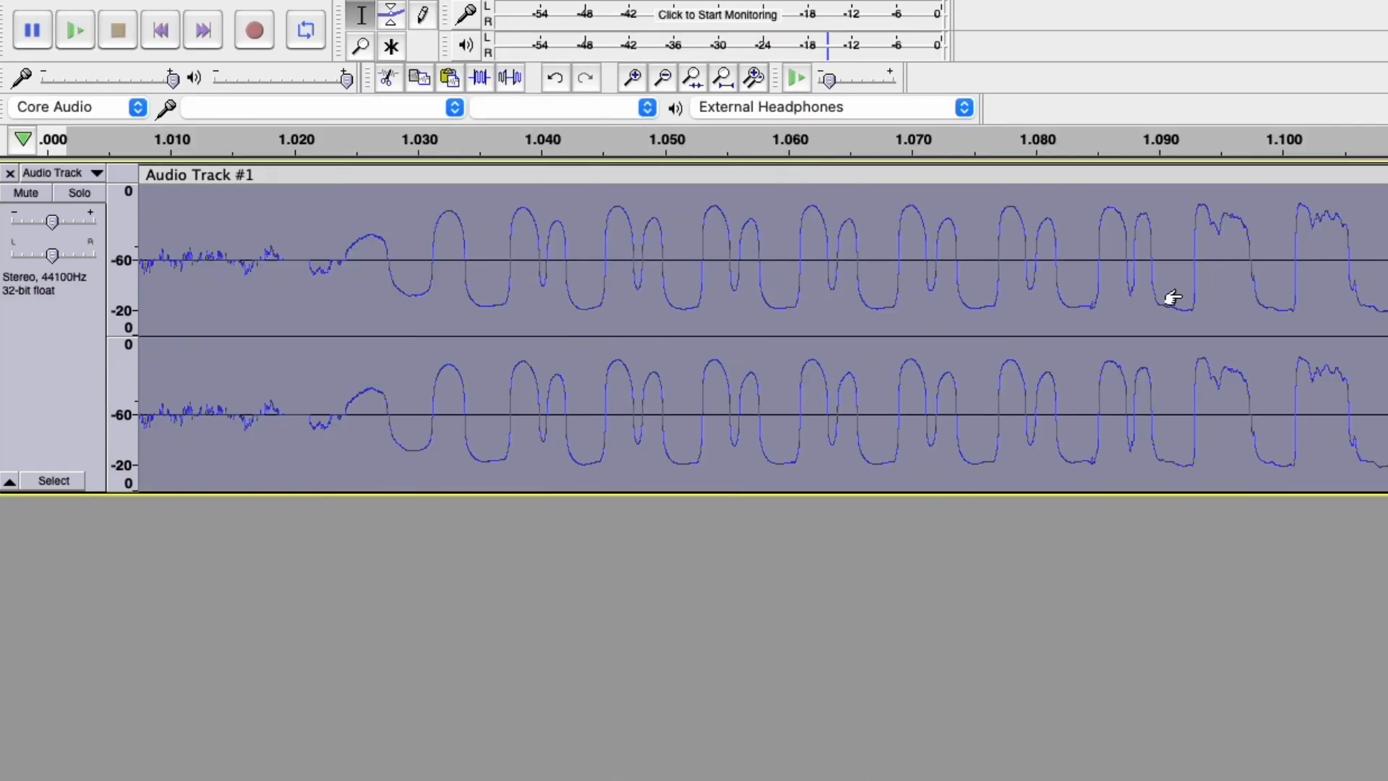
shift+click(835, 253)
click(799, 77)
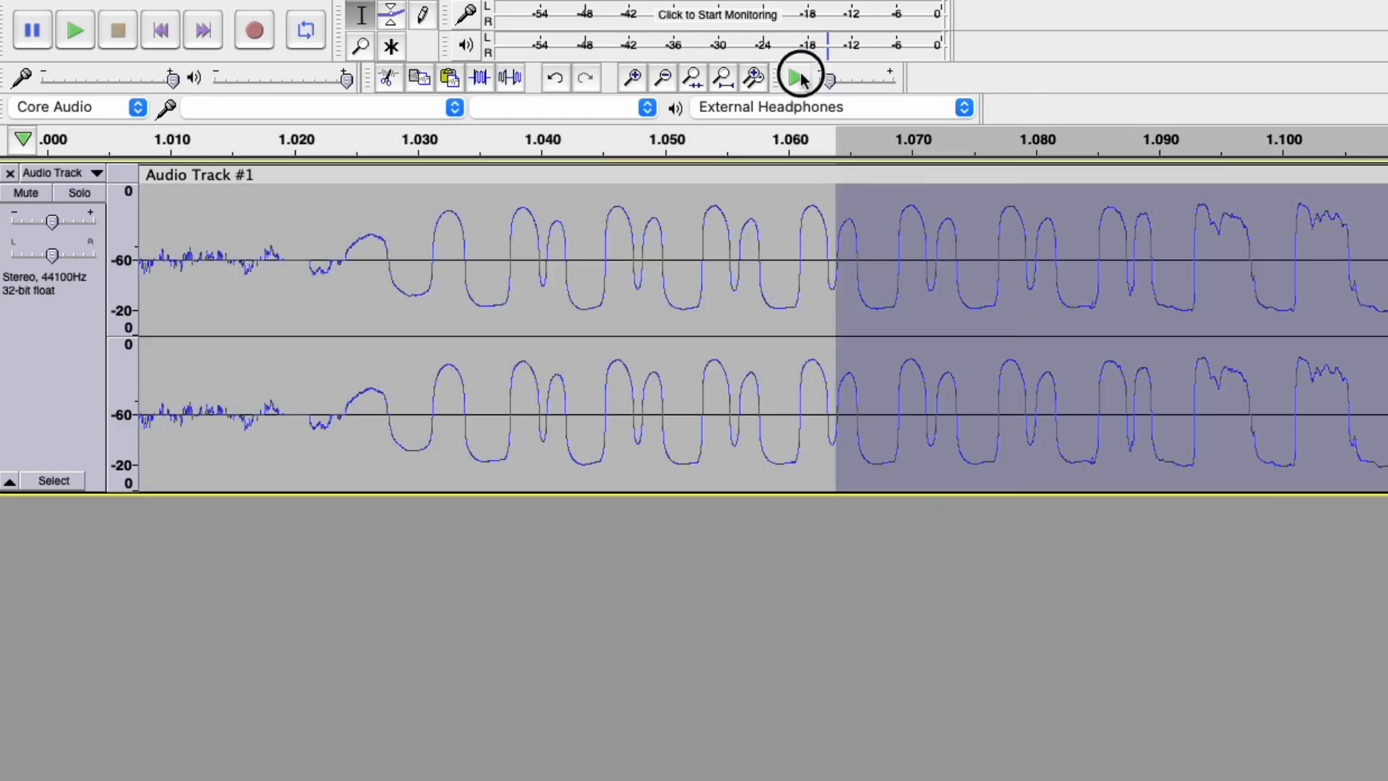
drag(832, 81, 823, 82)
click(796, 77)
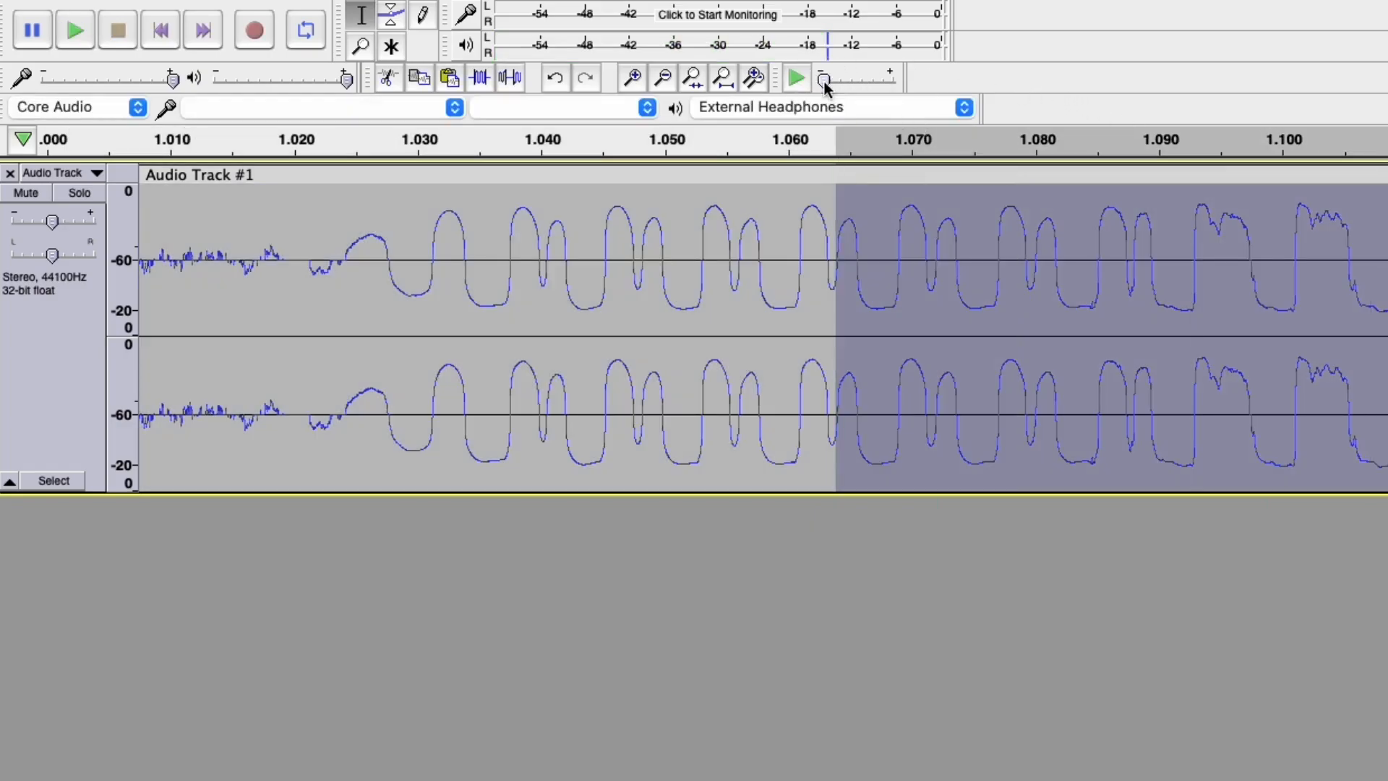
Select from about 1.0800 s onward and play it with Play-at-Speed set exactly to 0.03x.
scroll(1112, 298, up, 3)
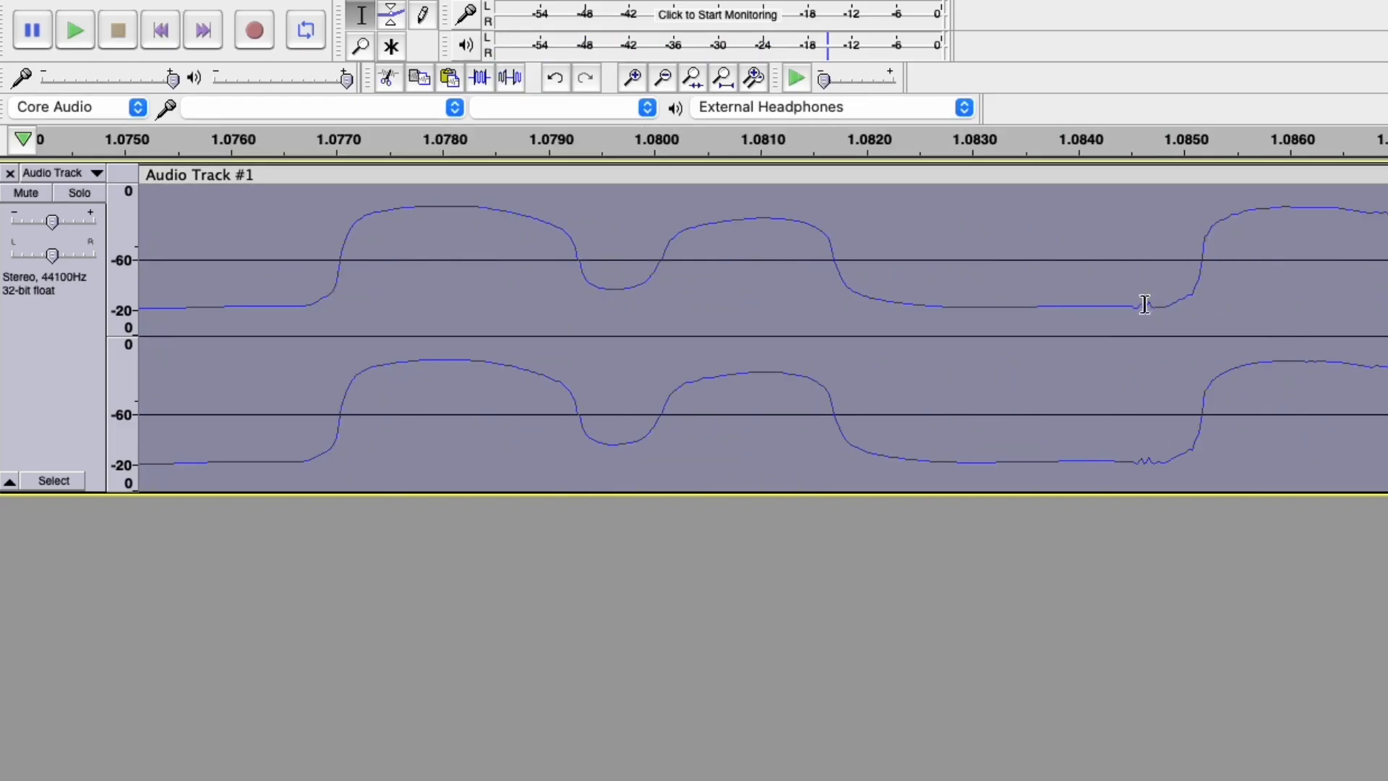
drag(666, 275, 1387, 263)
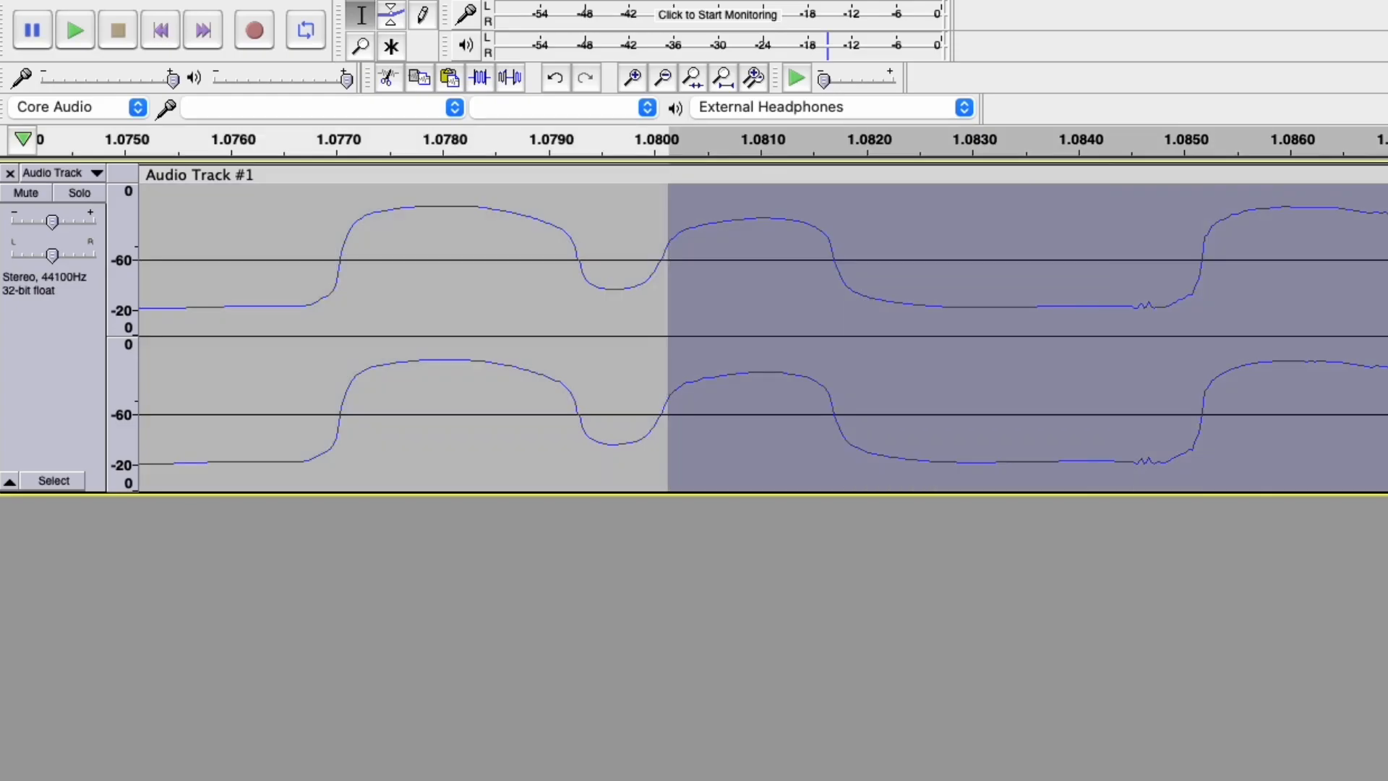
drag(824, 78, 814, 75)
click(800, 76)
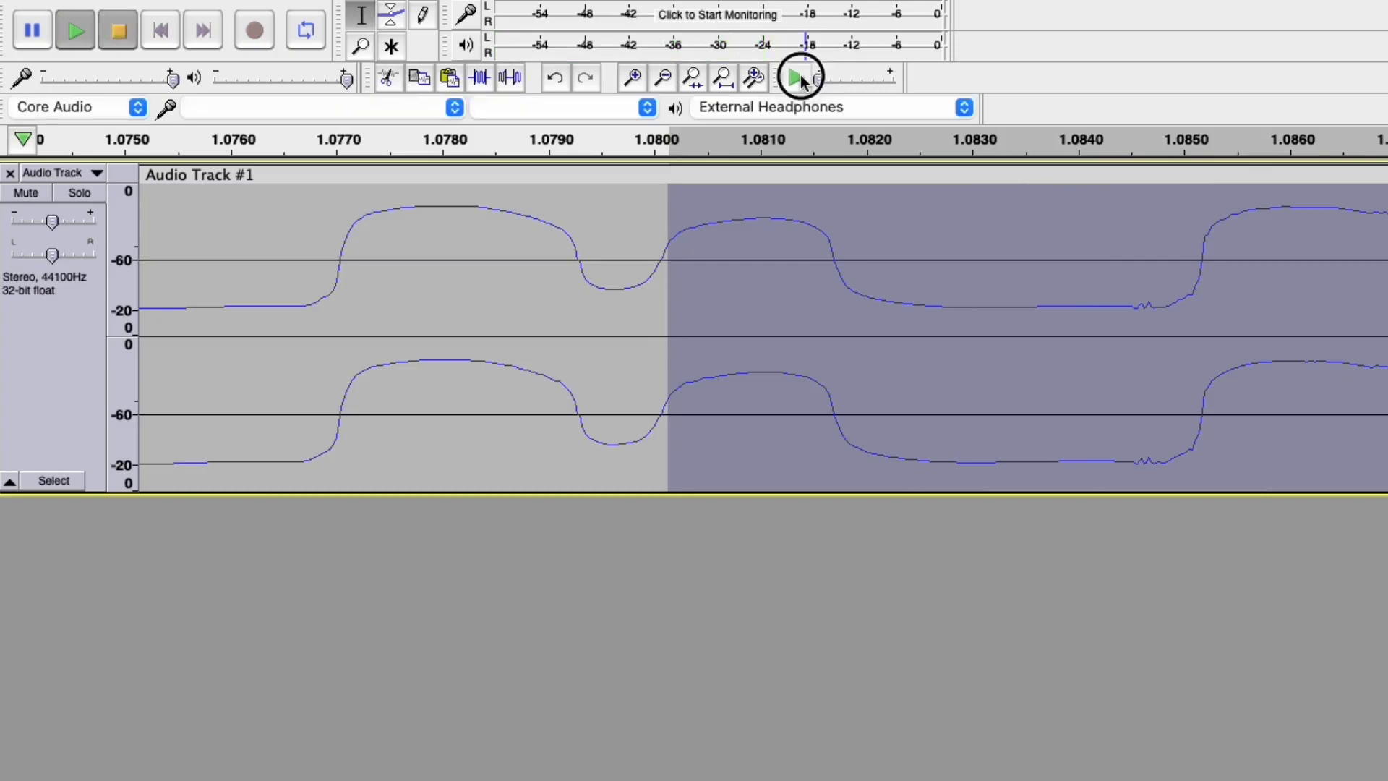
double_click(822, 79)
text(0.03)
key(Return)
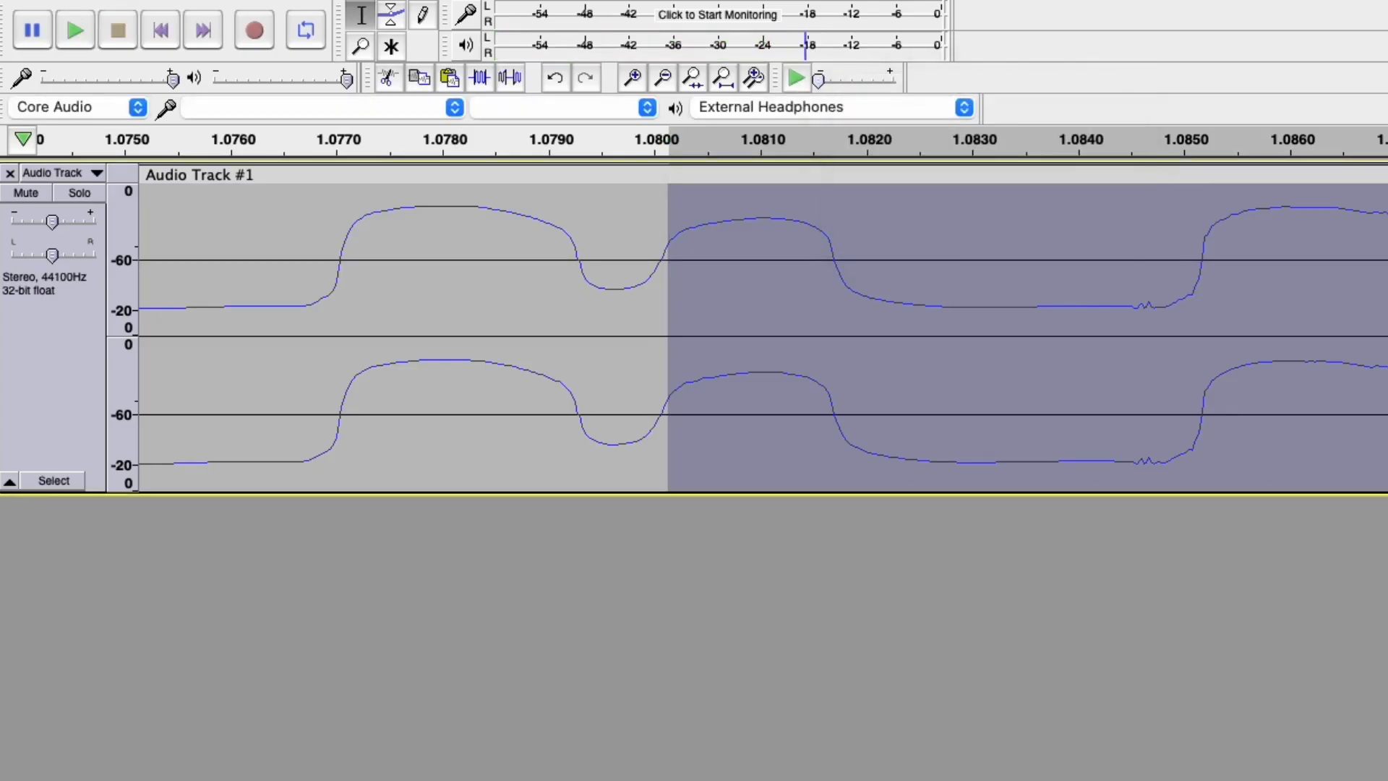
click(794, 75)
Repair the click at about 1.0840–1.0861 s and listen back slowly from 1.0793 s.
drag(1101, 294, 1319, 319)
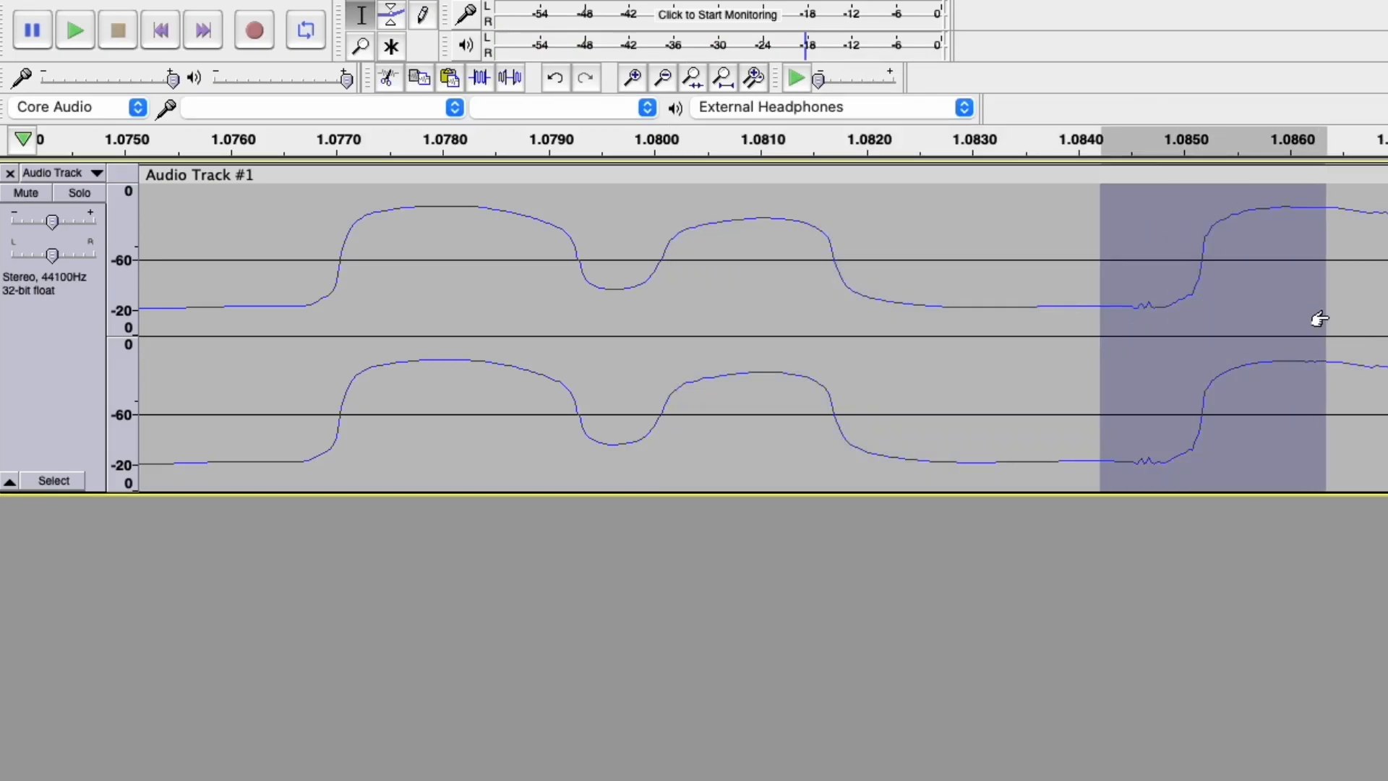
key(super+r)
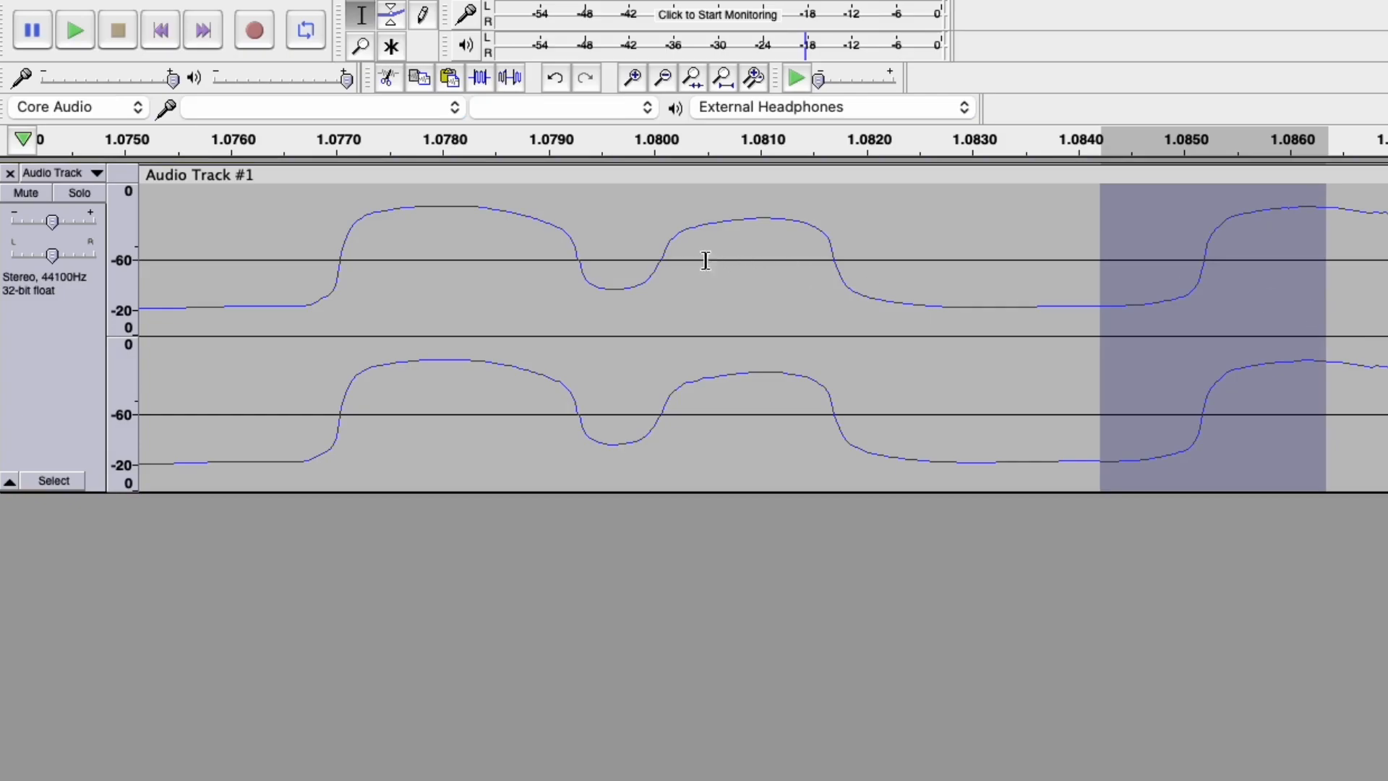
shift+click(595, 234)
click(800, 77)
click(800, 77)
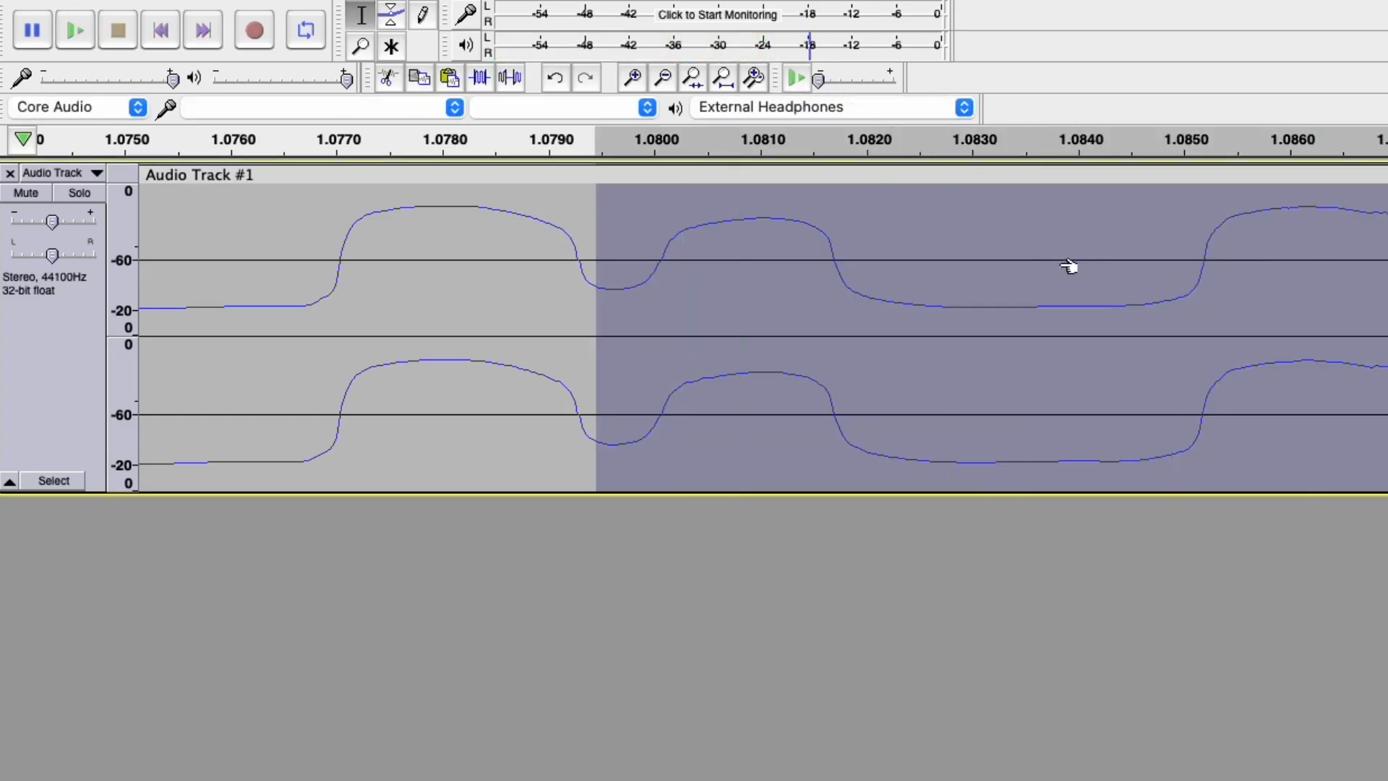
Repair the clicks at about 1.0860–1.0870 s and 1.0870–1.0880 s.
scroll(1078, 267, down, 3)
scroll(1021, 264, down, 1)
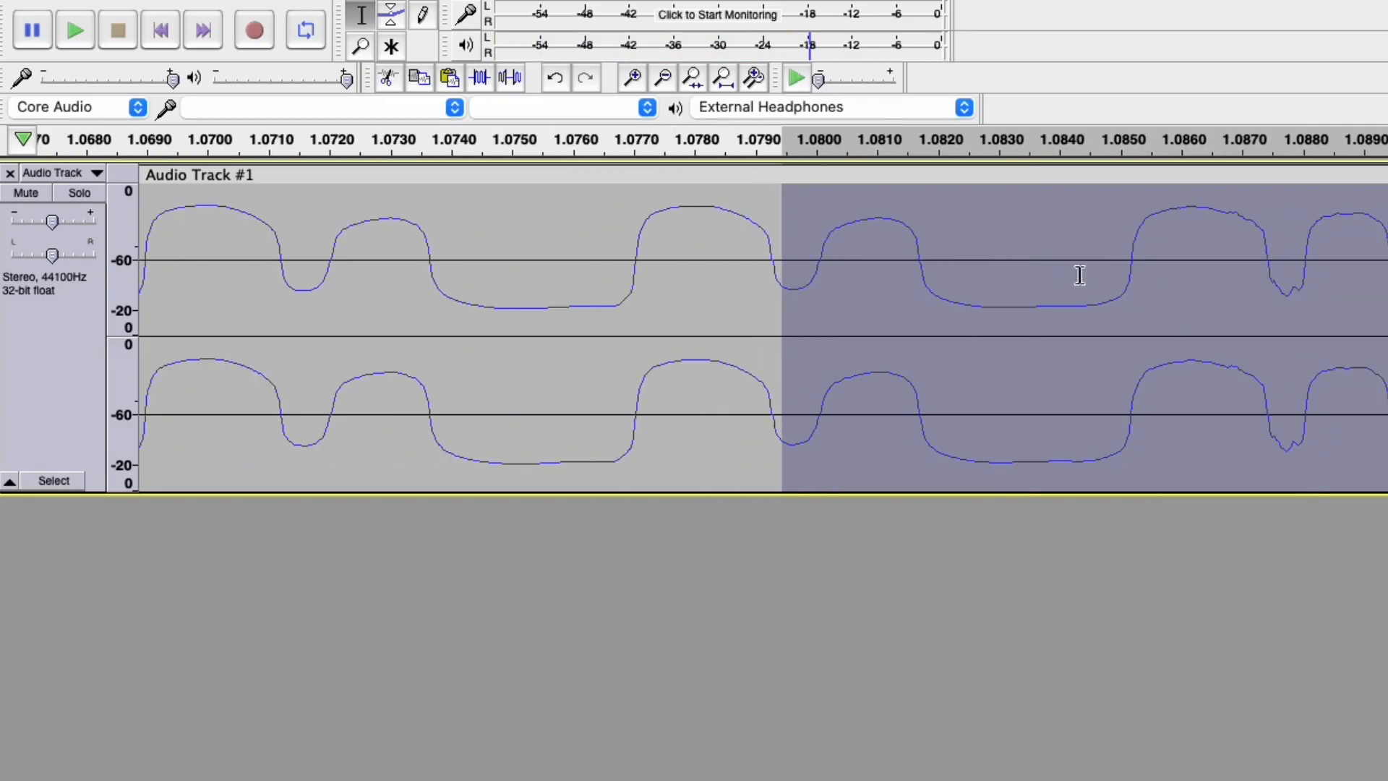
click(1106, 225)
drag(1104, 224, 1385, 246)
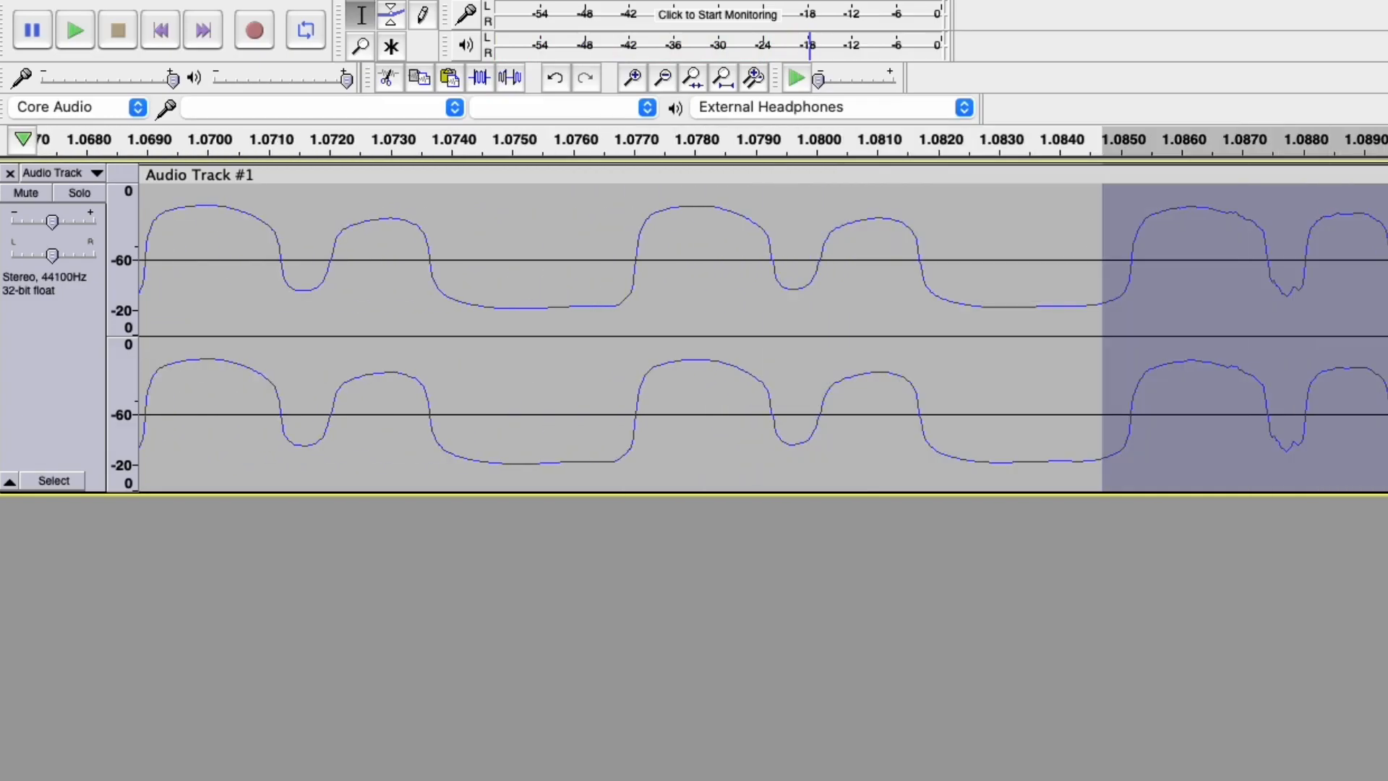
click(1164, 211)
mouse_move(1161, 212)
mouse_down()
mouse_move(1335, 238)
mouse_move(1387, 224)
mouse_up()
key(super+r)
click(1331, 219)
key(super+r)
Repair the remaining glitch near 1.088 s and play slowly from about 1.075 s.
click(1381, 239)
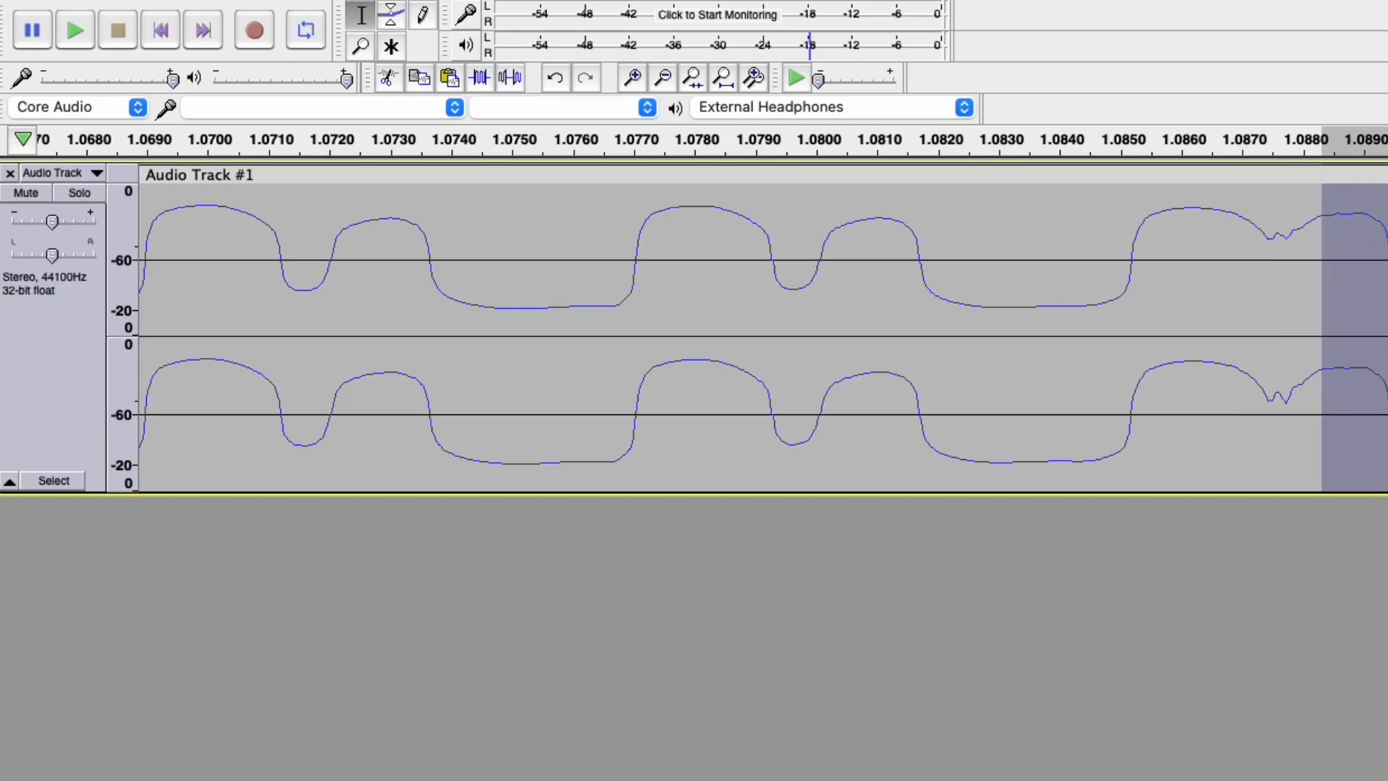
key(super+r)
shift+click(526, 215)
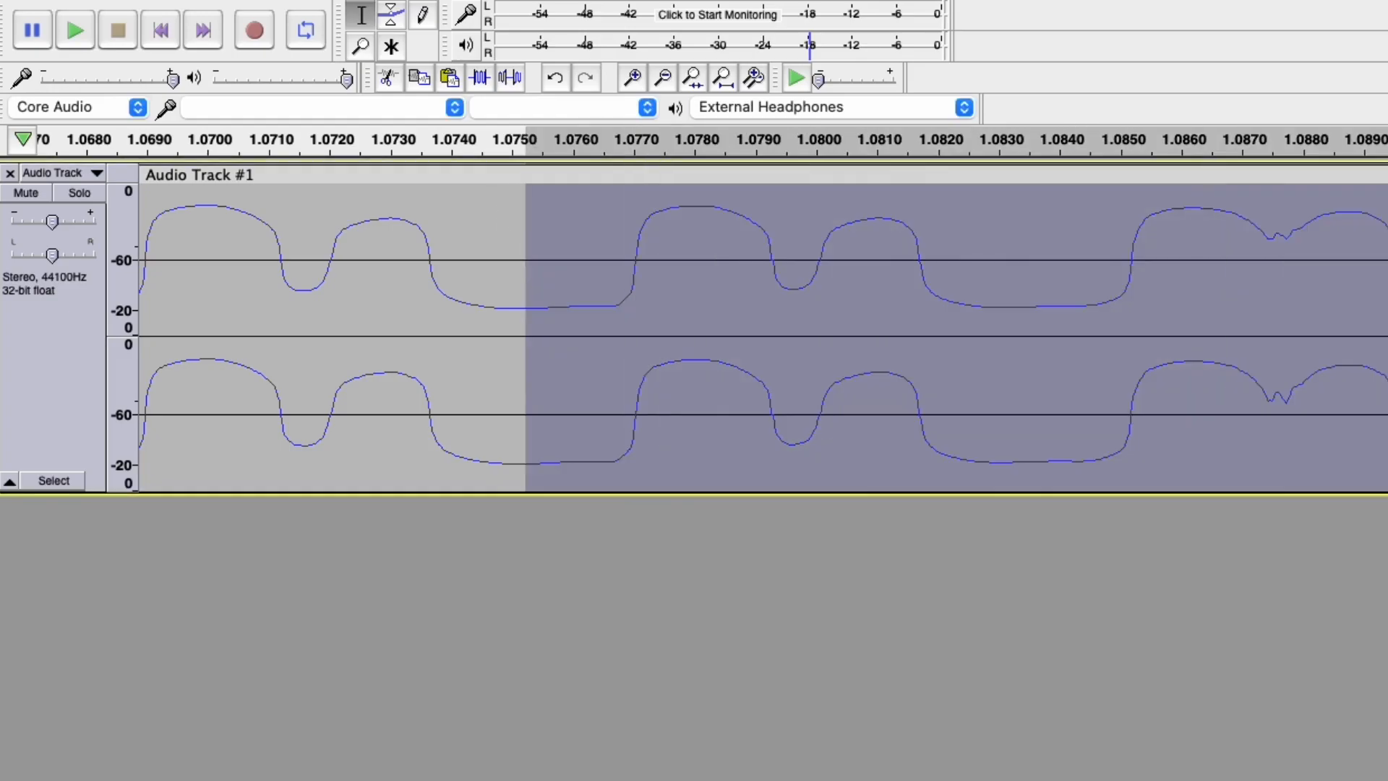
click(798, 77)
Play roughly 0.8–1.7 s, then select and play about 1.50–1.70 s to hear the clicks.
scroll(996, 283, down, 12)
drag(499, 241, 920, 246)
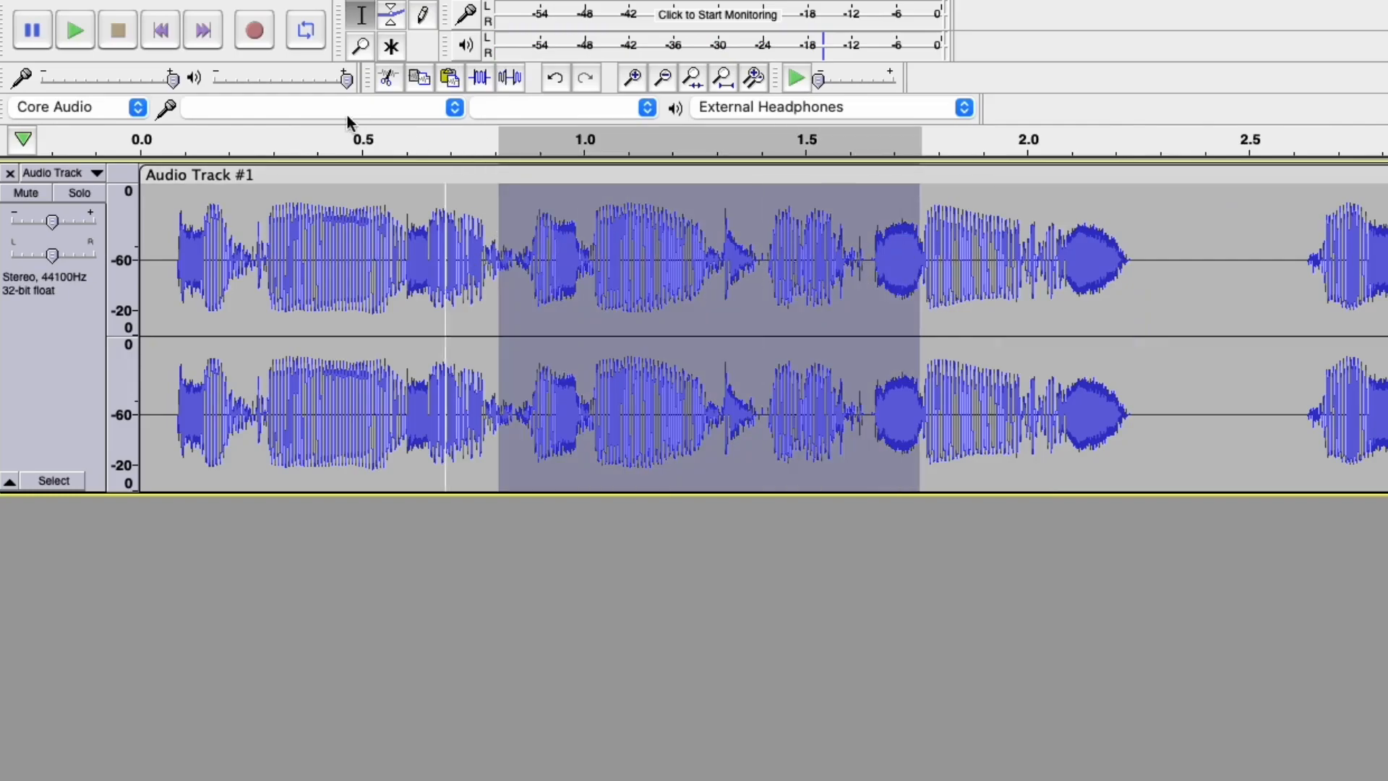
click(75, 32)
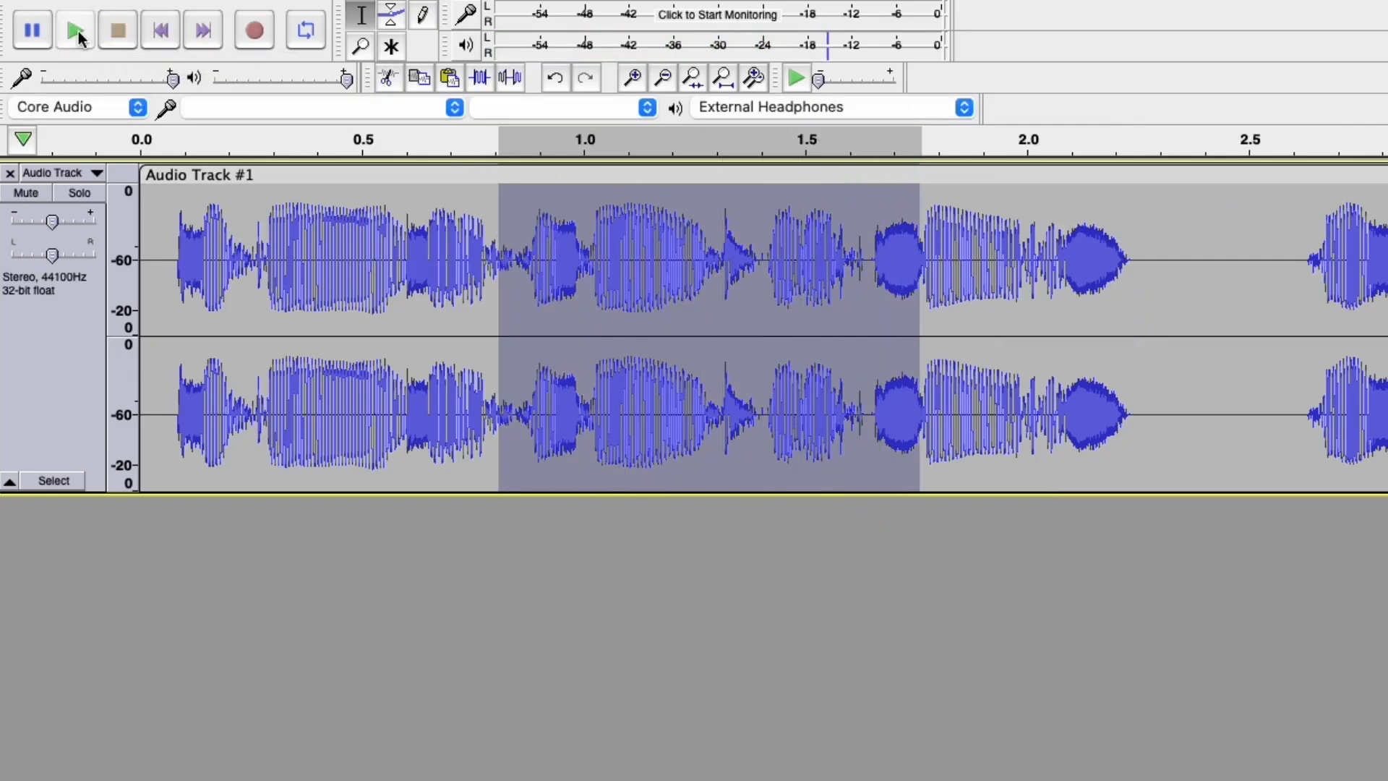
drag(605, 231, 673, 230)
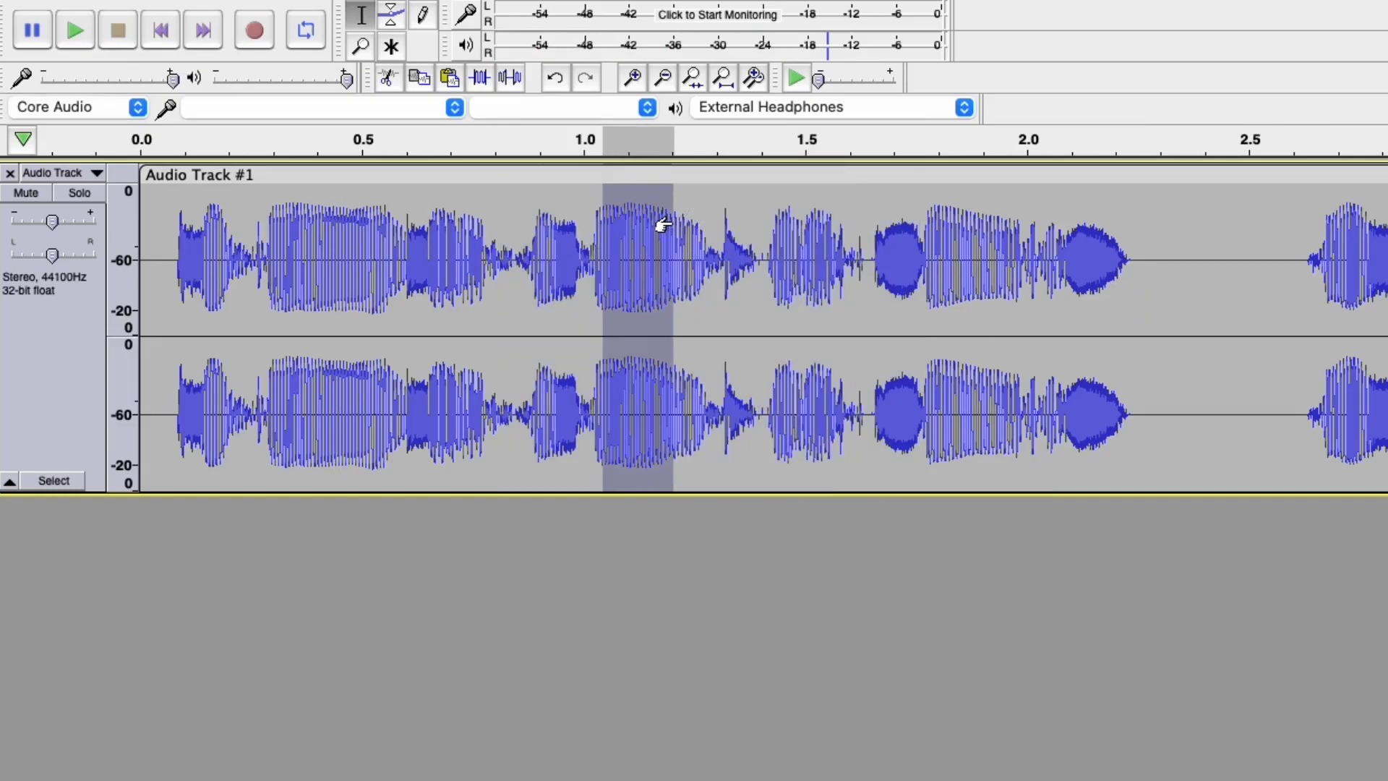
drag(806, 233, 894, 250)
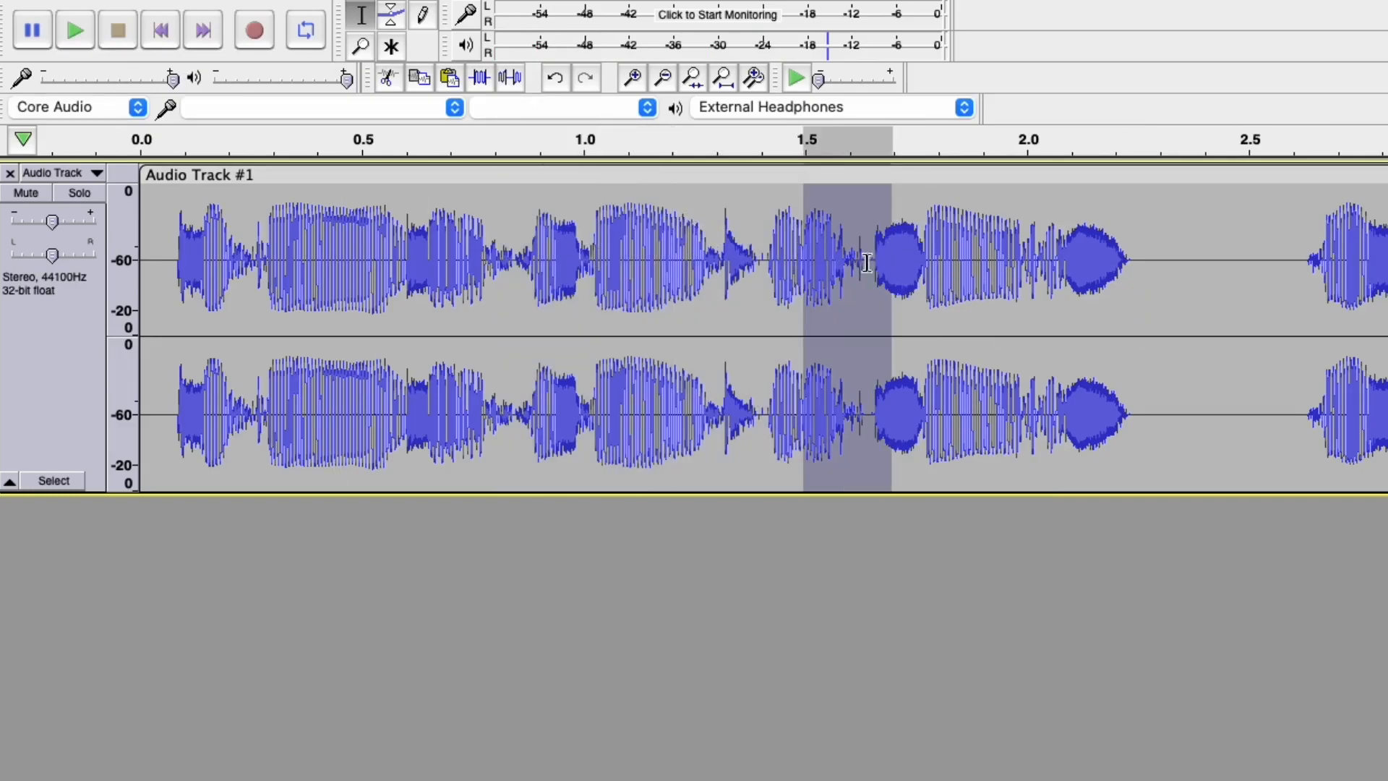
scroll(847, 282, up, 4)
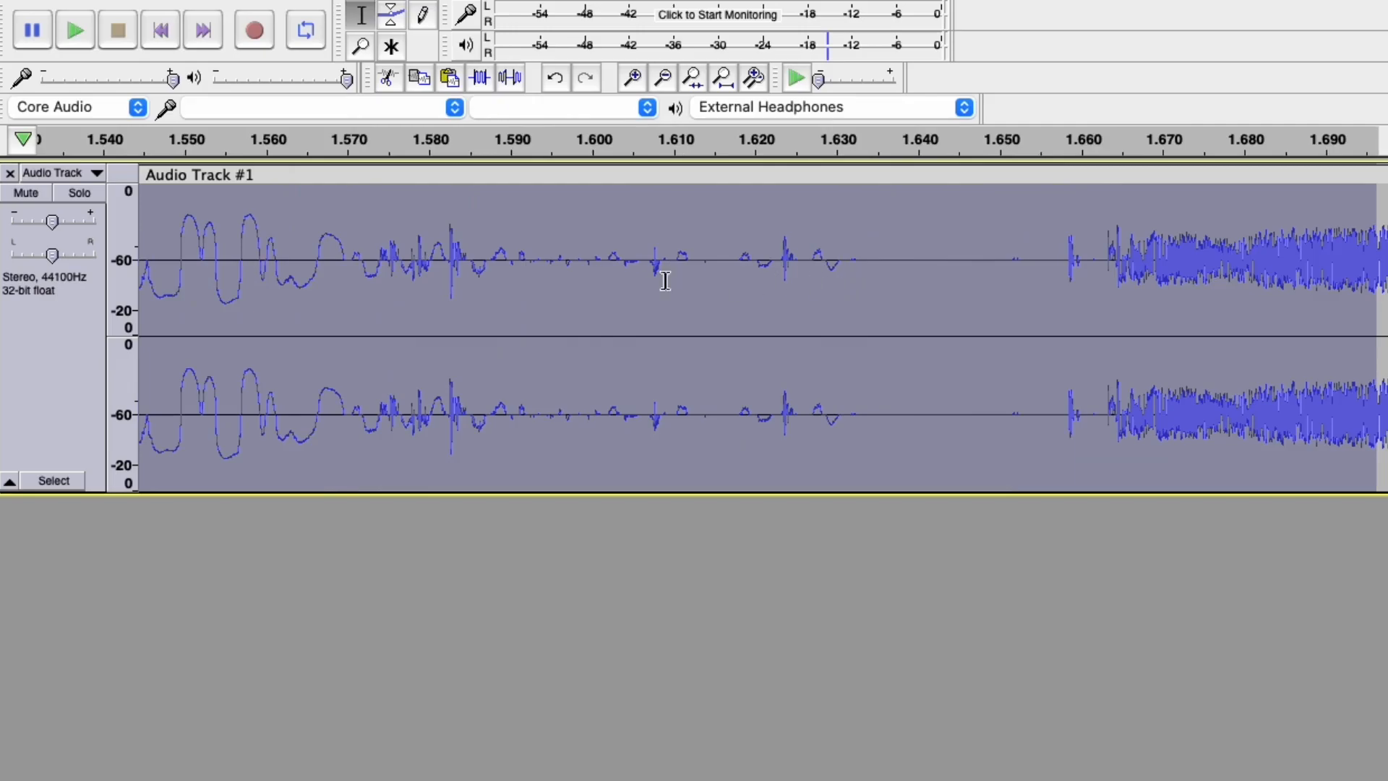
scroll(863, 246, down, 1)
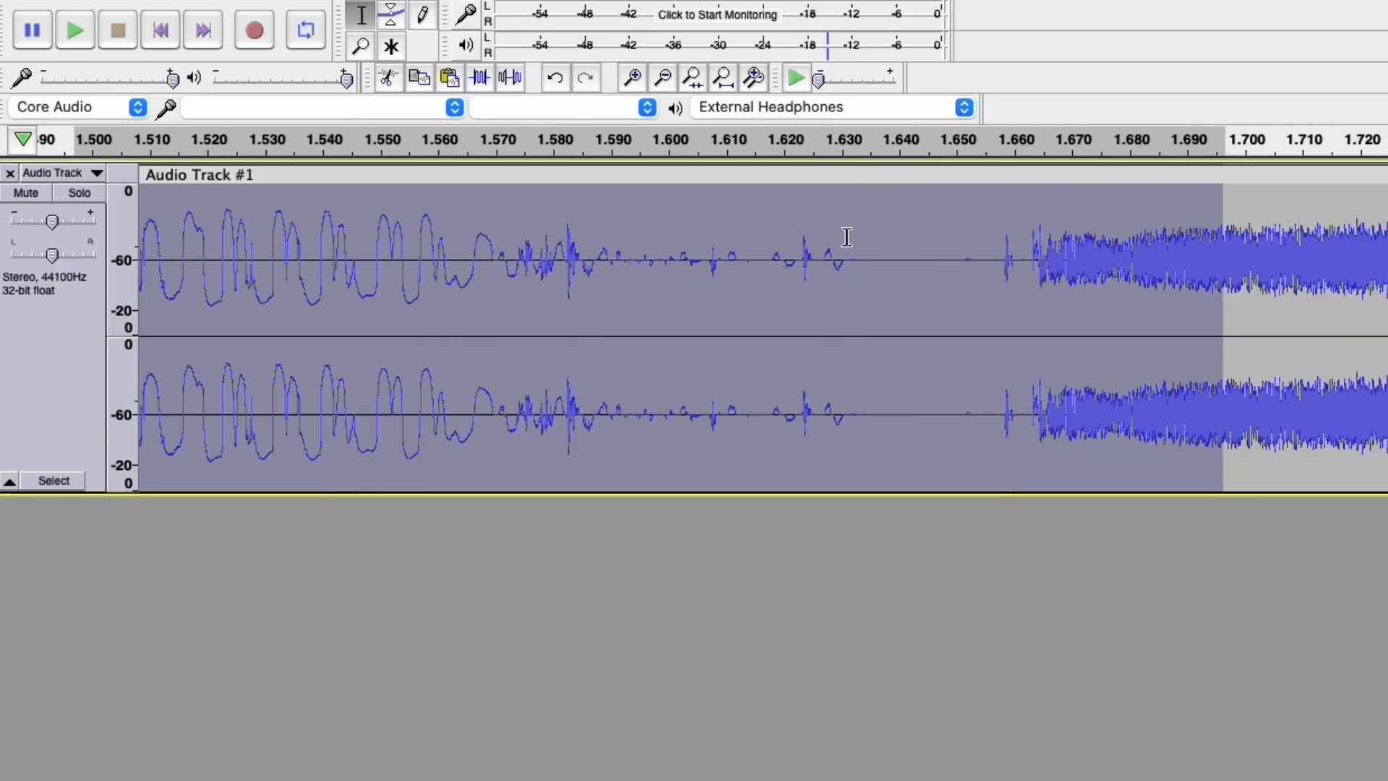
click(76, 36)
click(76, 36)
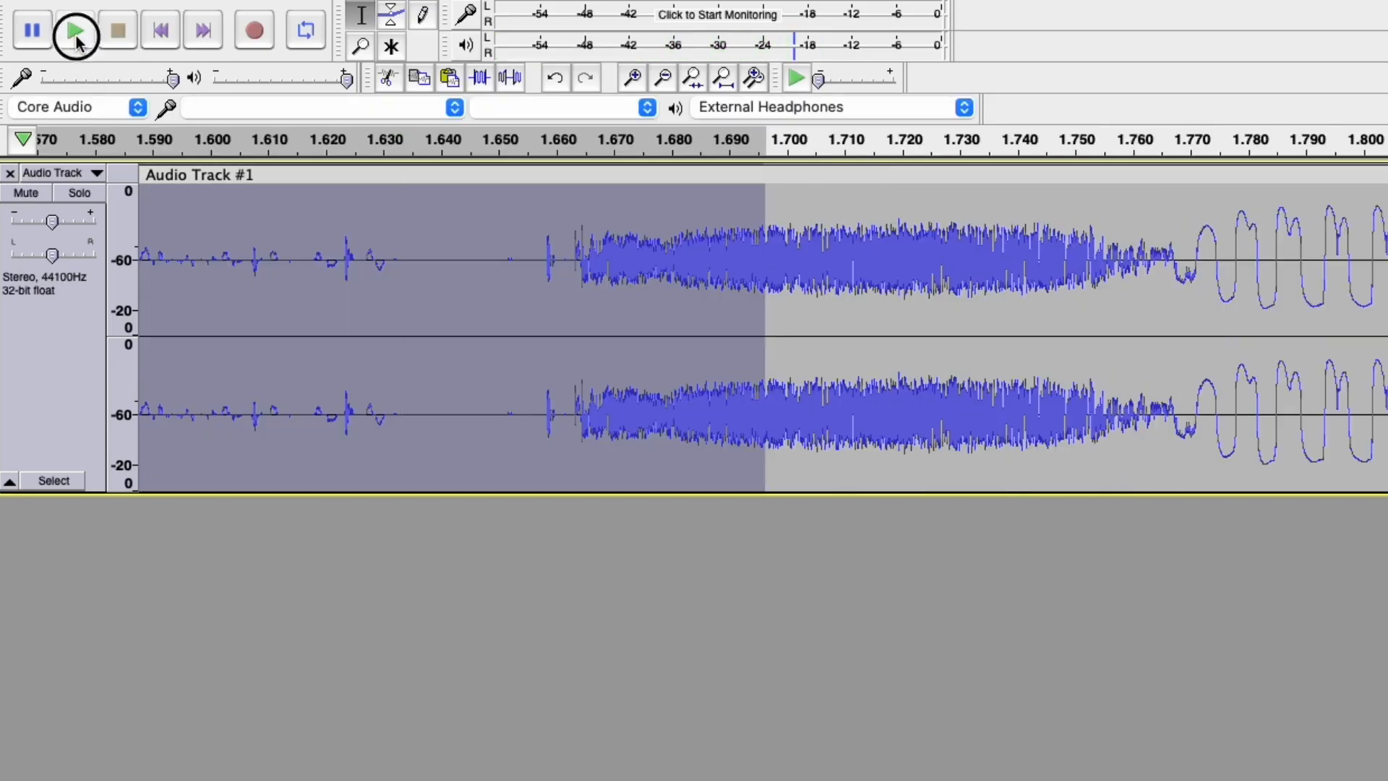
Select the noisy audio up to about 1.68 s and play it at 0.43x speed.
click(216, 222)
drag(216, 222, 1326, 217)
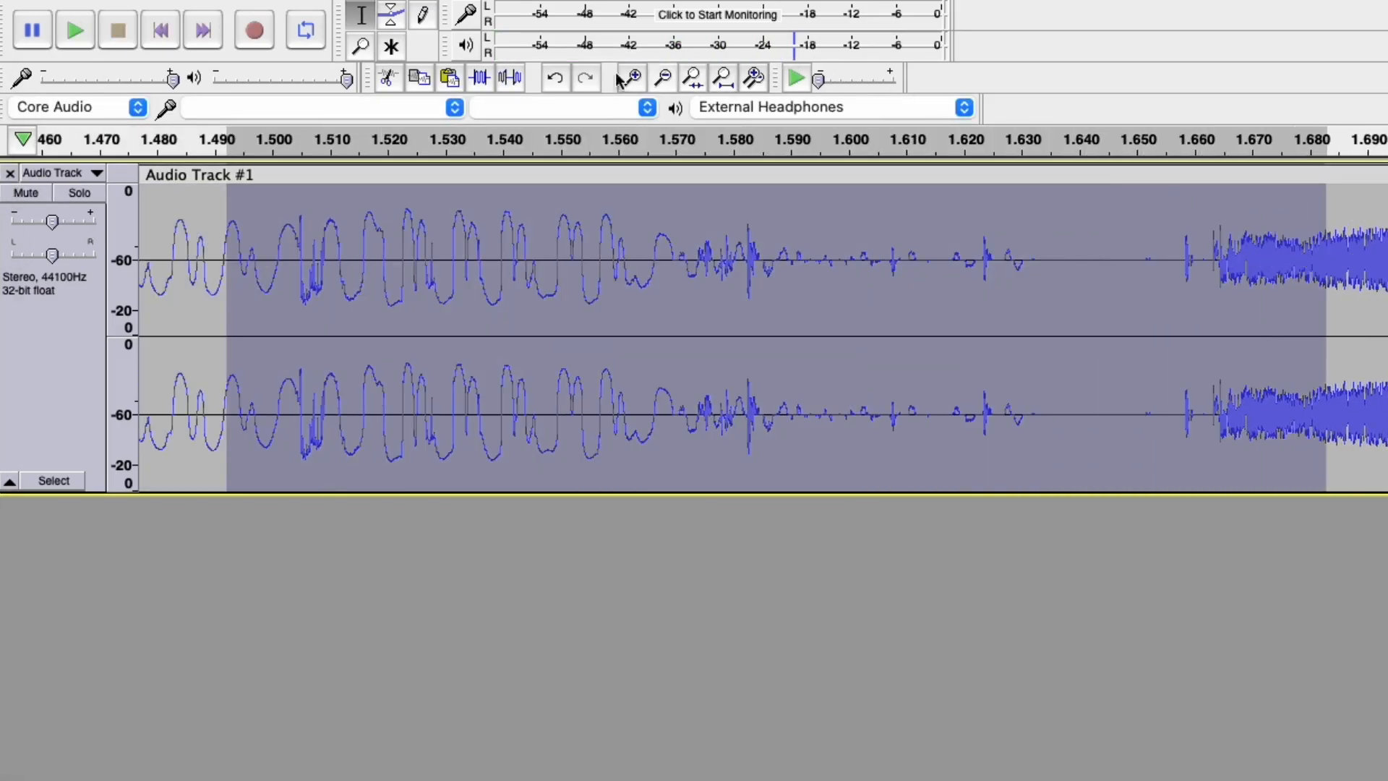
click(77, 33)
drag(819, 80, 820, 82)
click(798, 78)
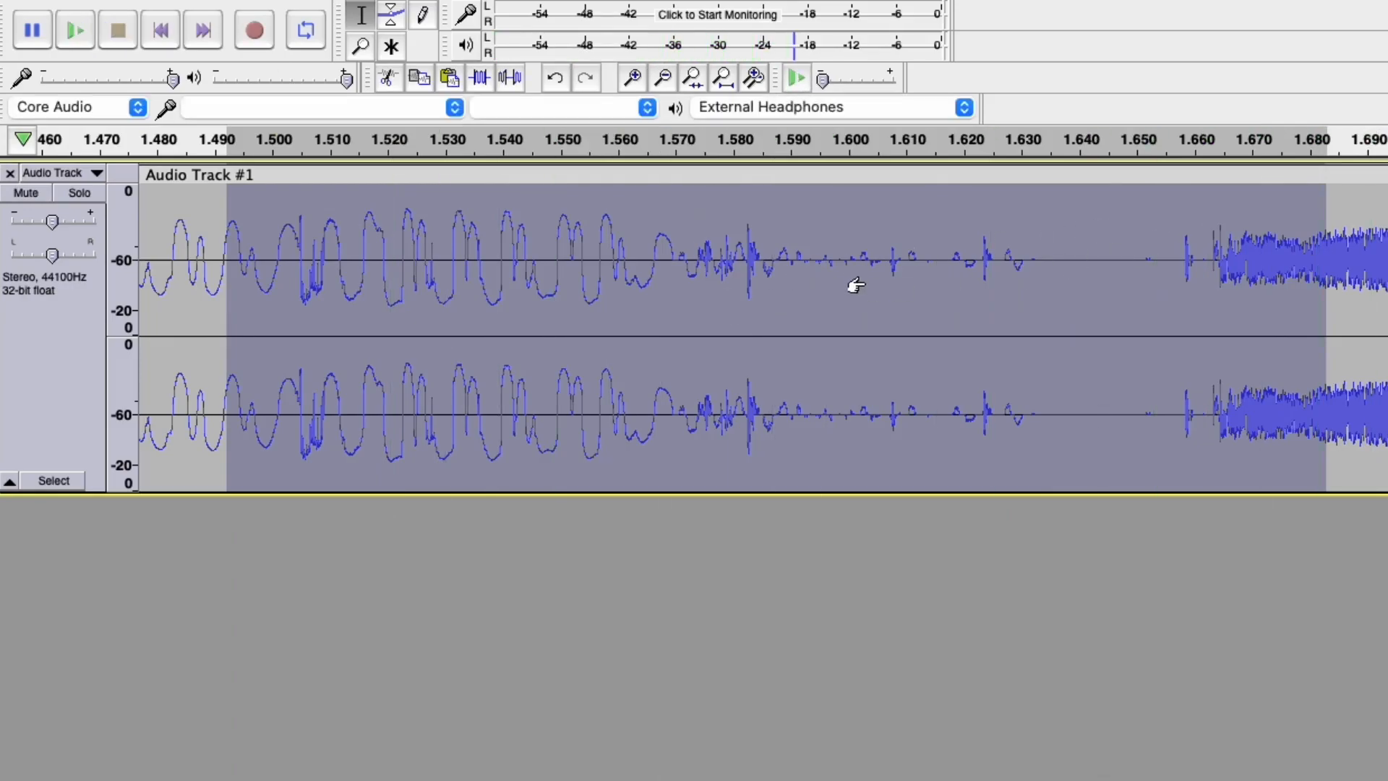
Silence the audio from about 1.582 s onward with Ctrl+L.
scroll(855, 288, up, 1)
drag(649, 248, 1385, 260)
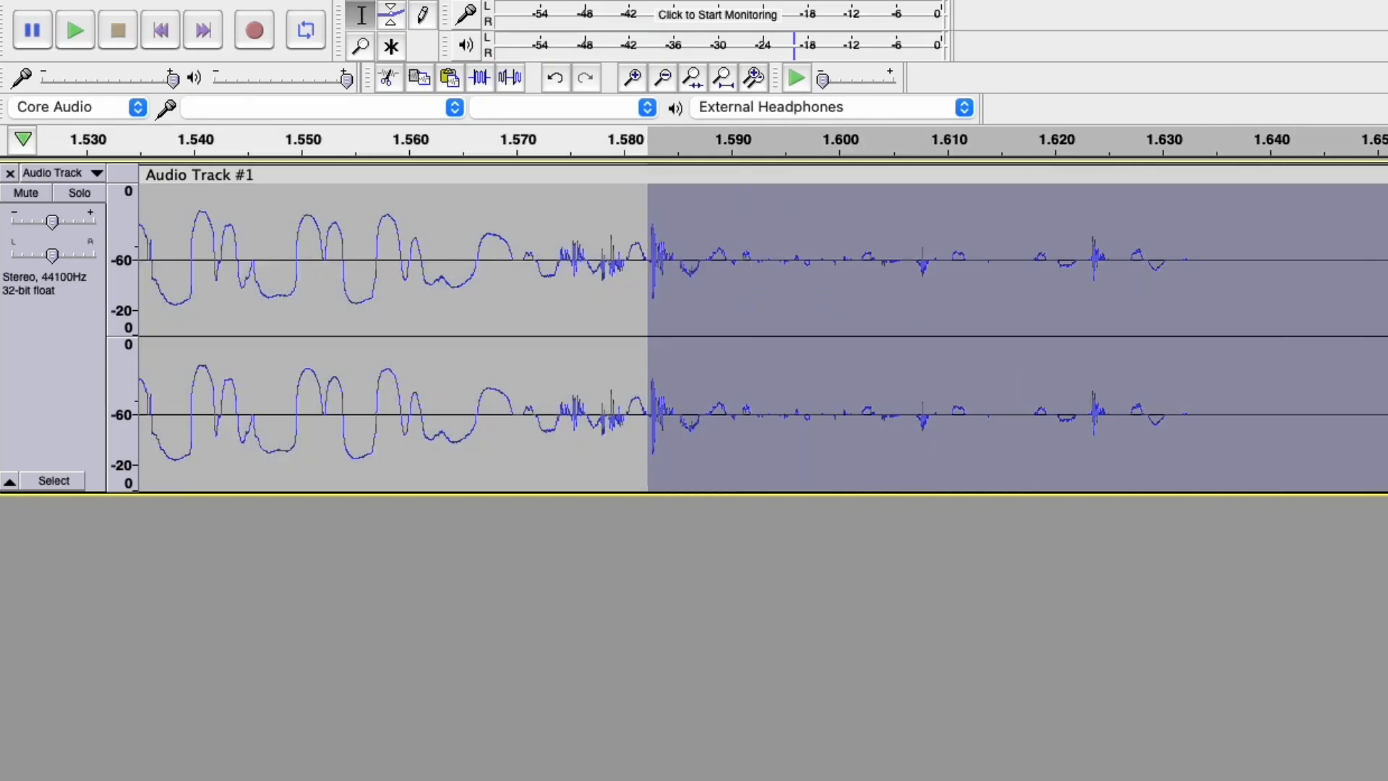
key(super+l)
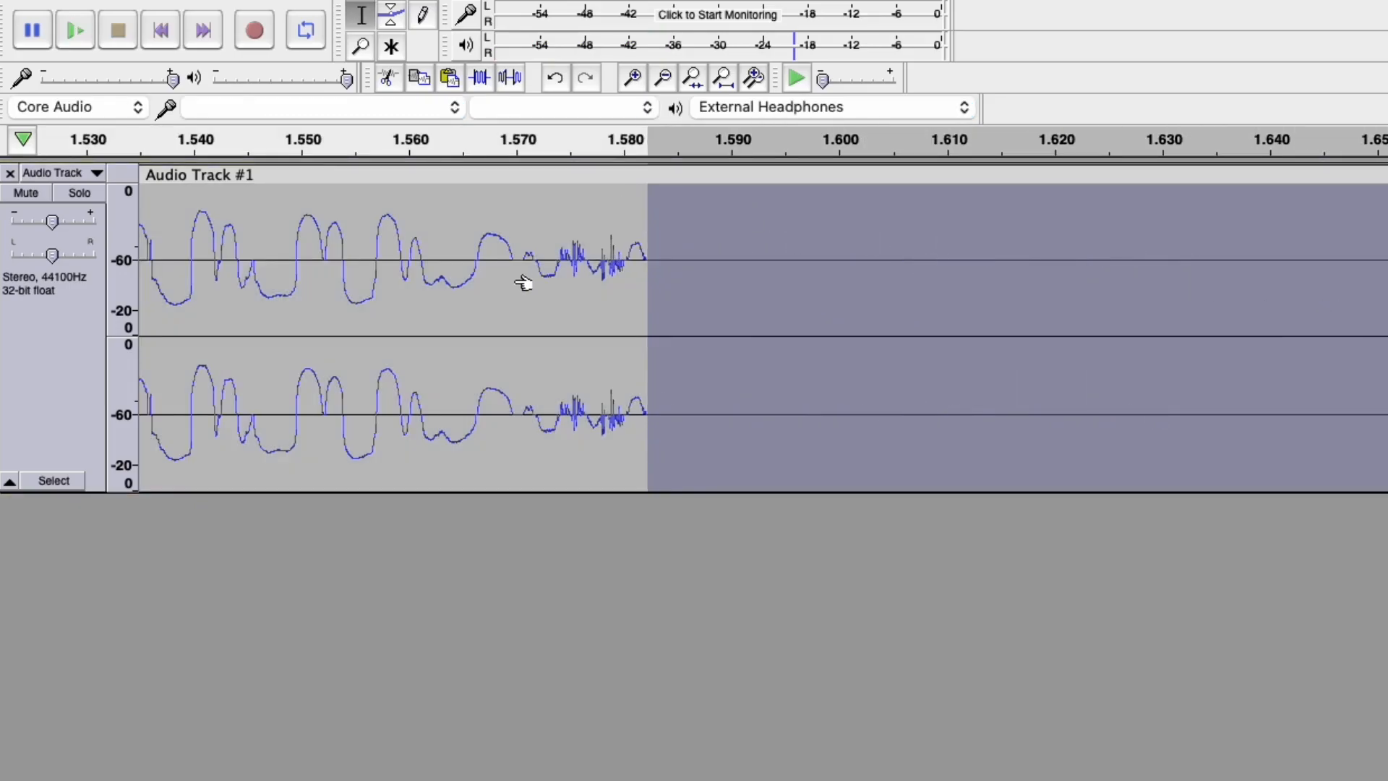
Repair the tiny clicks around 1.575 s, 1.578–1.580 s and near 1.582 s.
scroll(527, 279, up, 4)
scroll(561, 285, down, 1)
drag(531, 250, 47, 216)
drag(512, 251, 865, 270)
key(super+r)
click(809, 265)
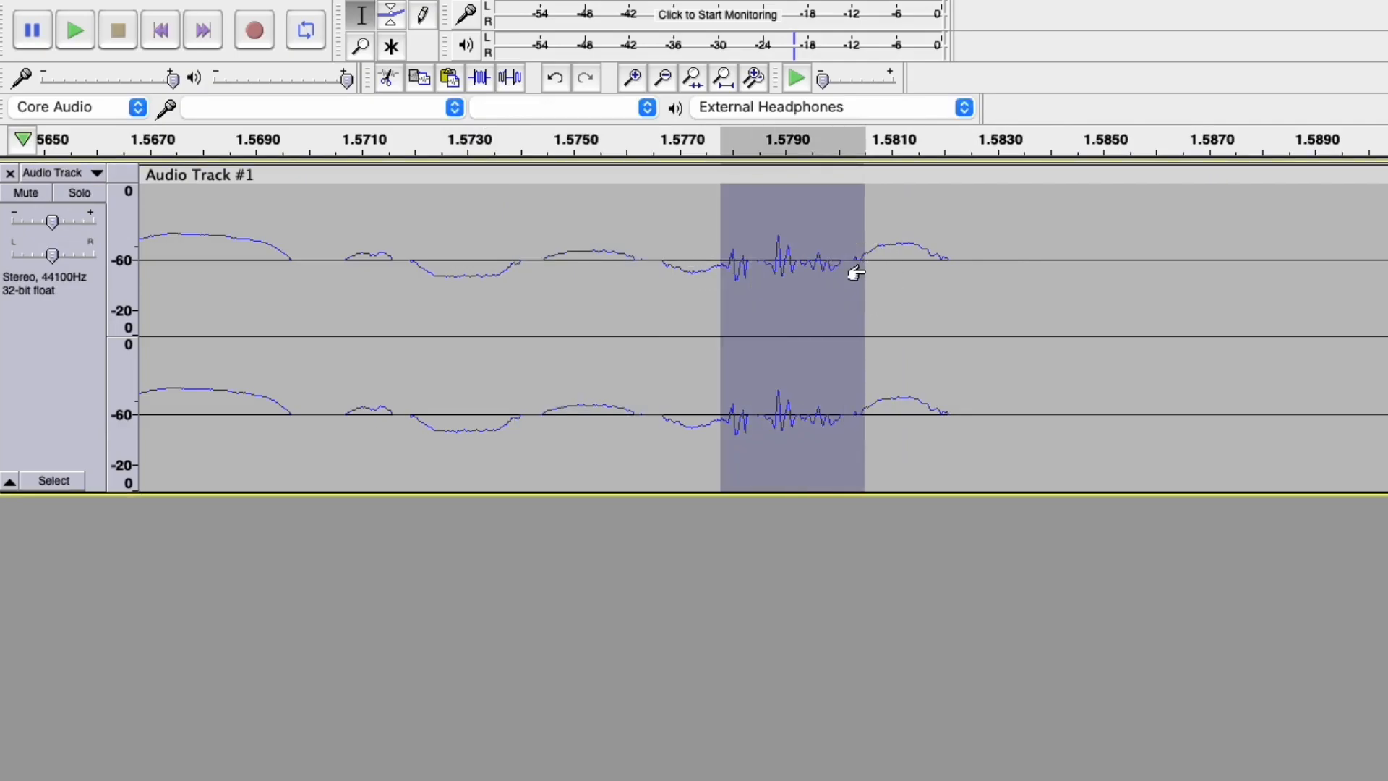
key(super+r)
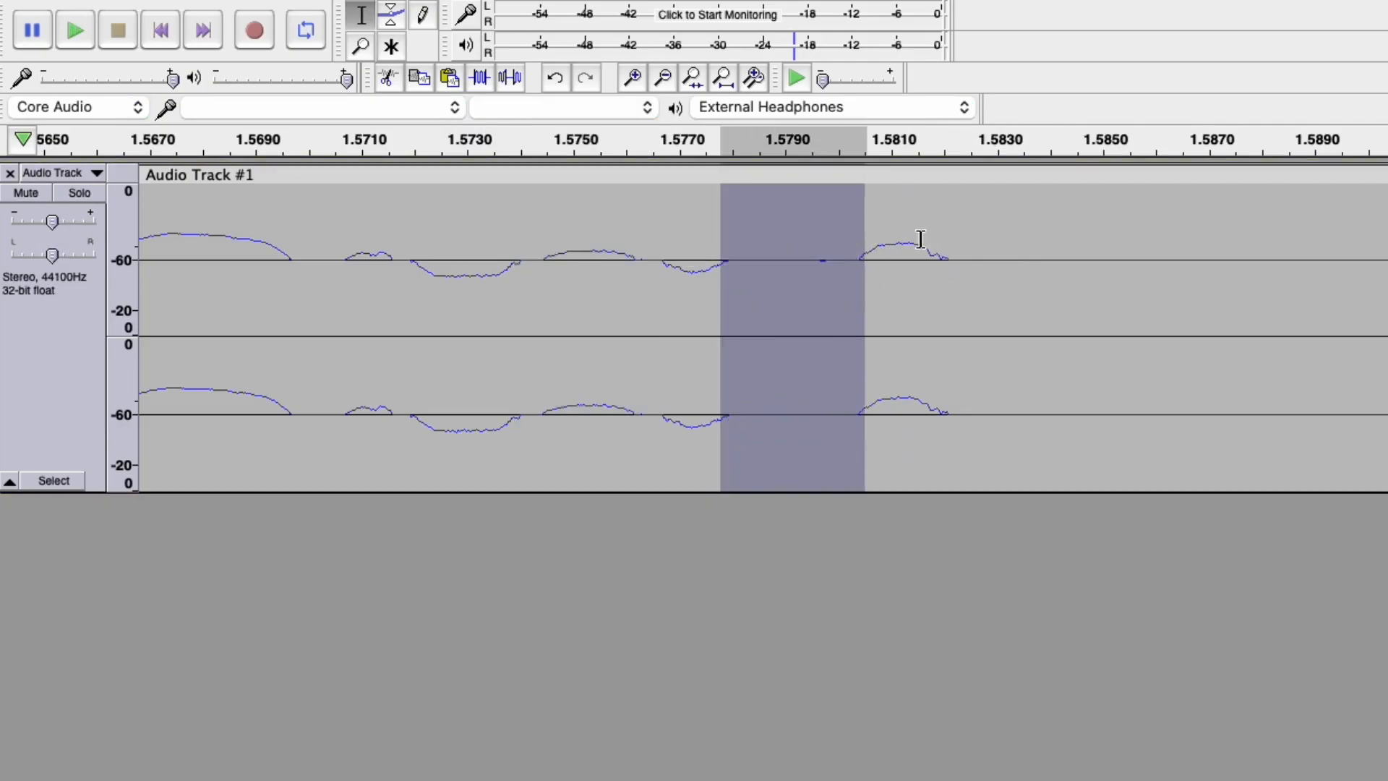
drag(926, 247, 967, 262)
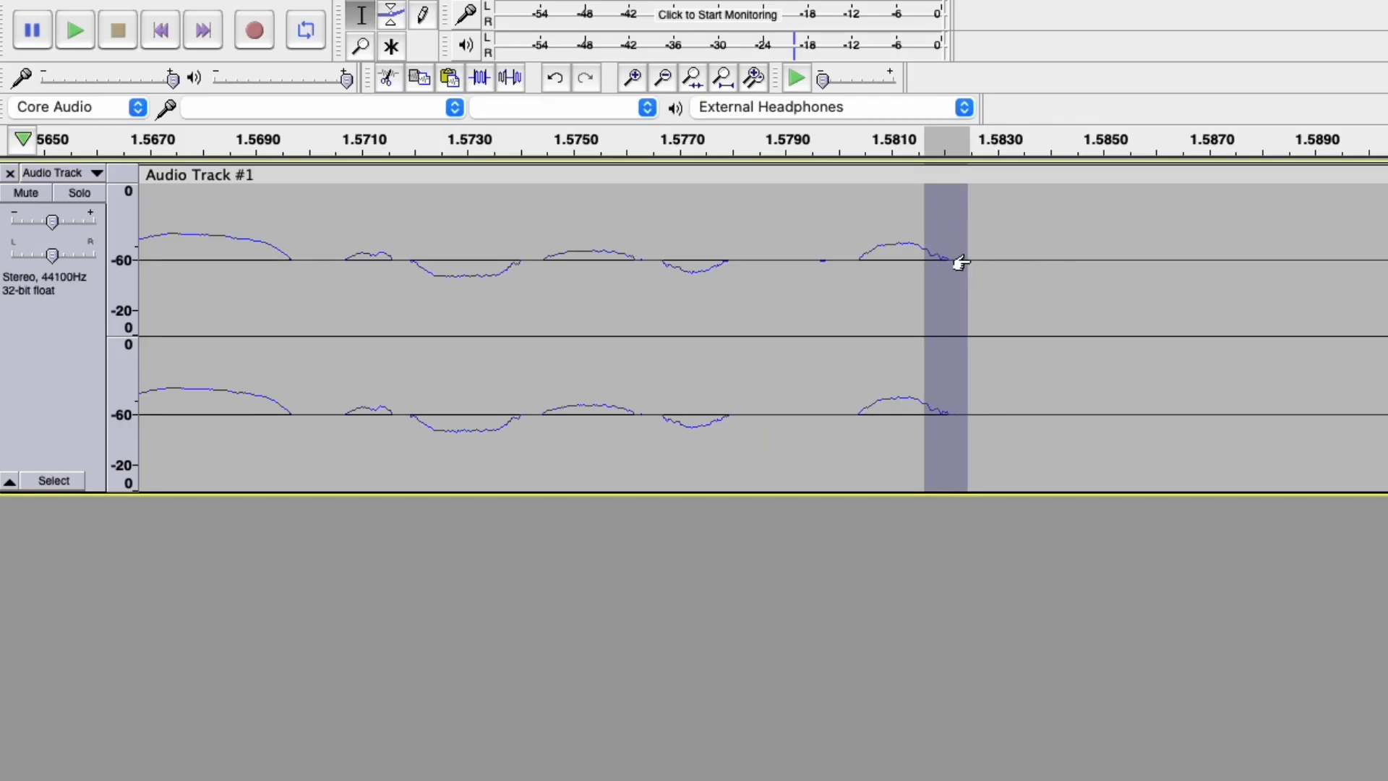
key(super+r)
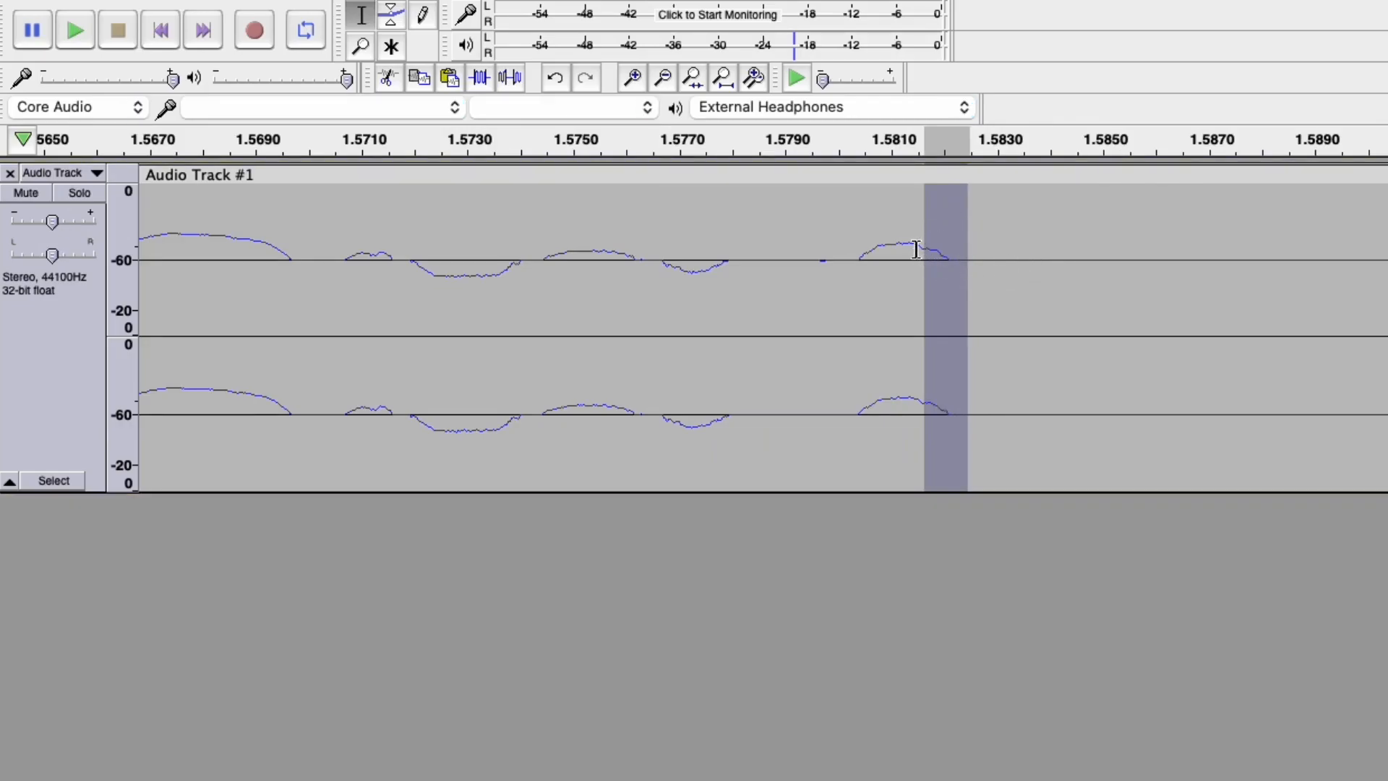
scroll(994, 293, down, 2)
Play the whole recording from the start, then select and play the first 0.37 s.
scroll(970, 292, down, 4)
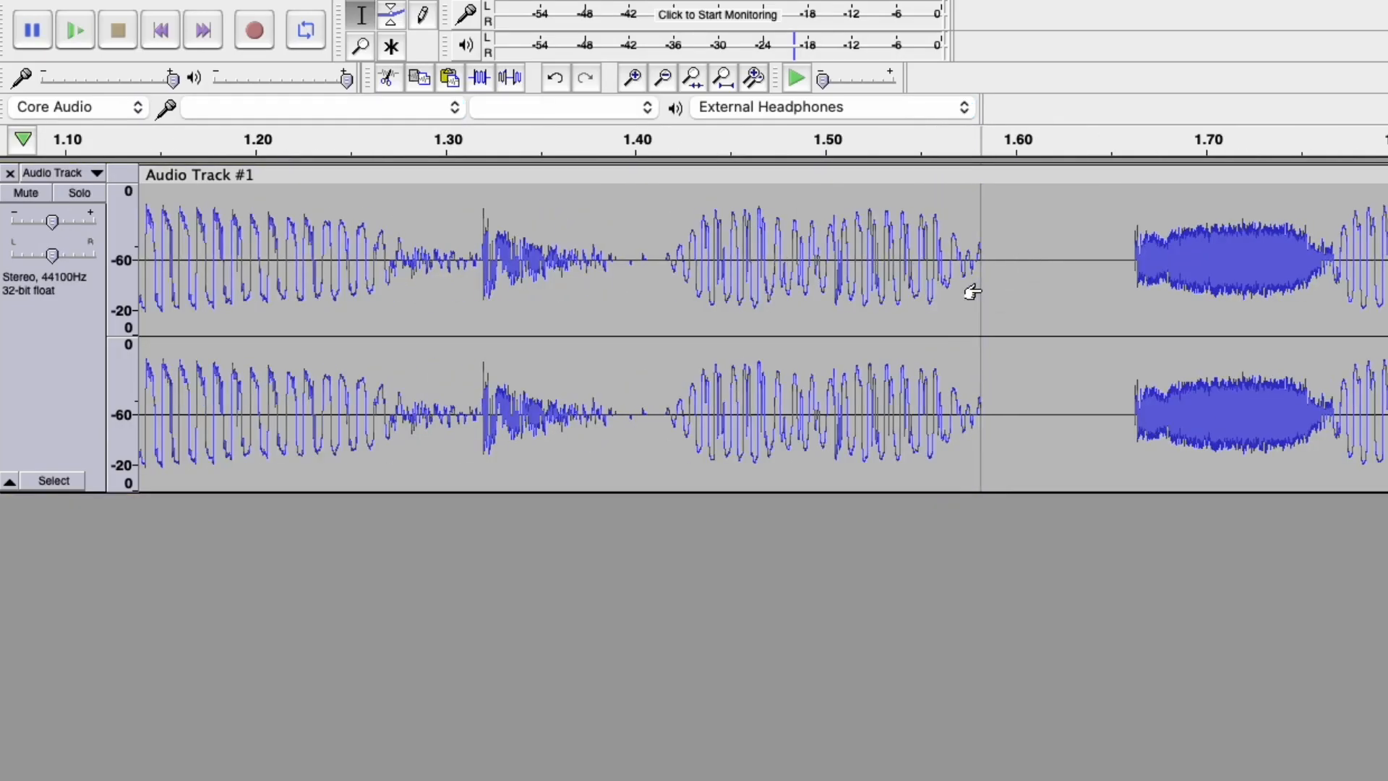
scroll(955, 302, down, 3)
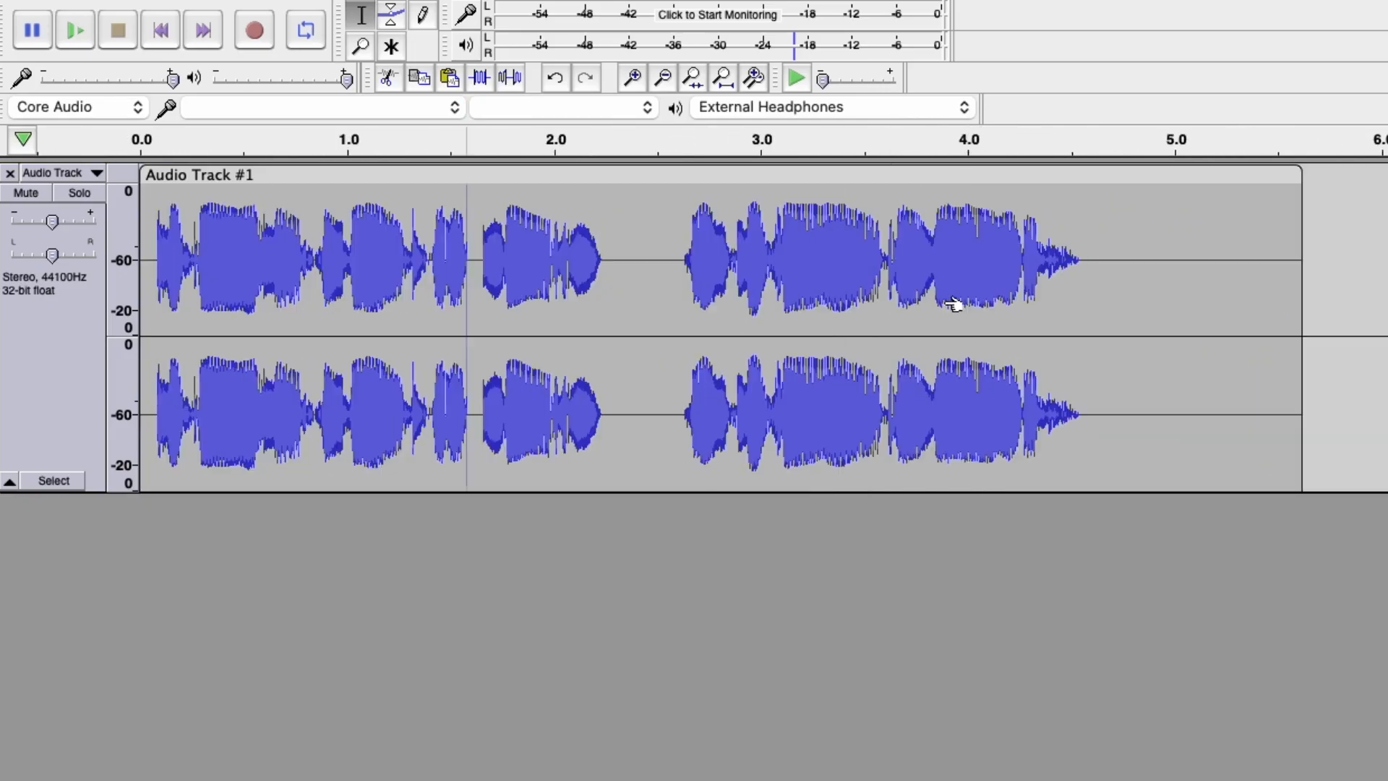
click(152, 220)
click(76, 32)
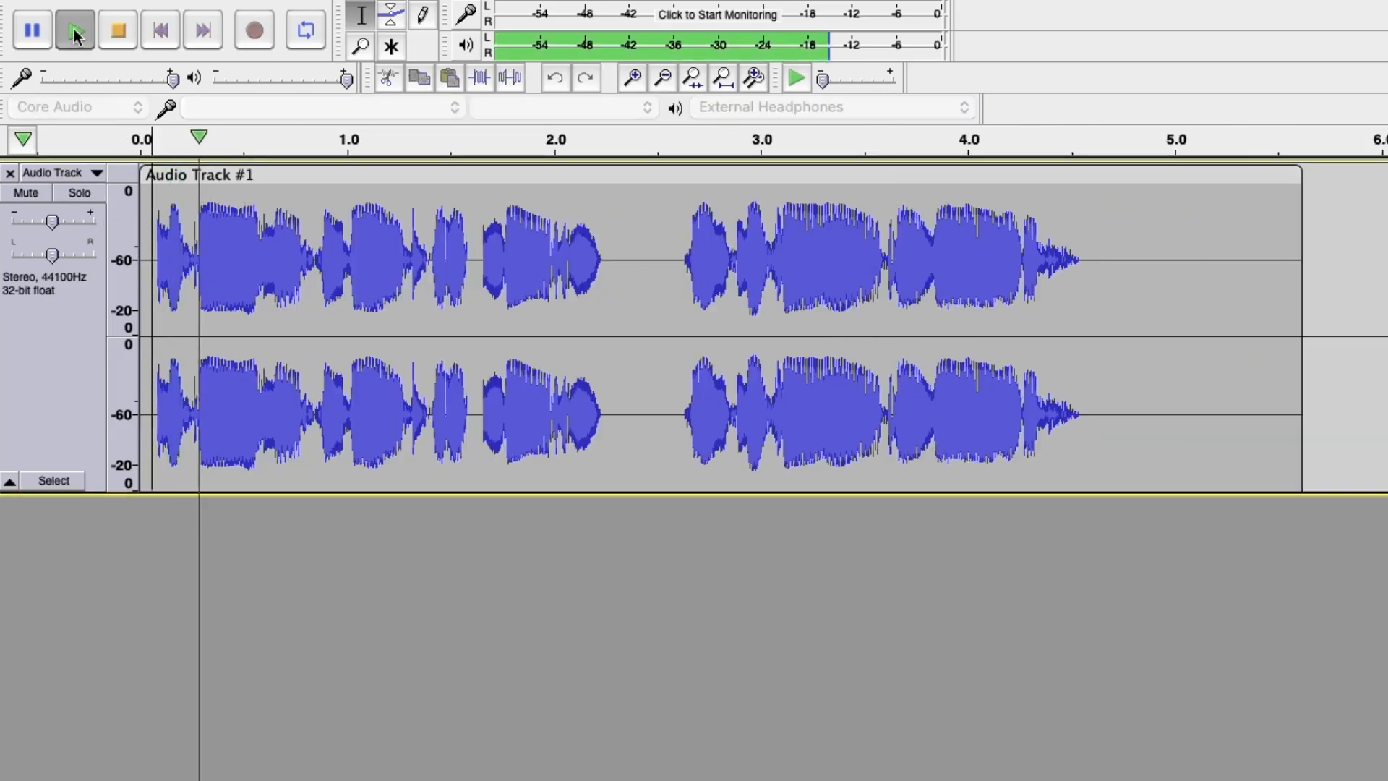
click(119, 31)
drag(219, 246, 283, 239)
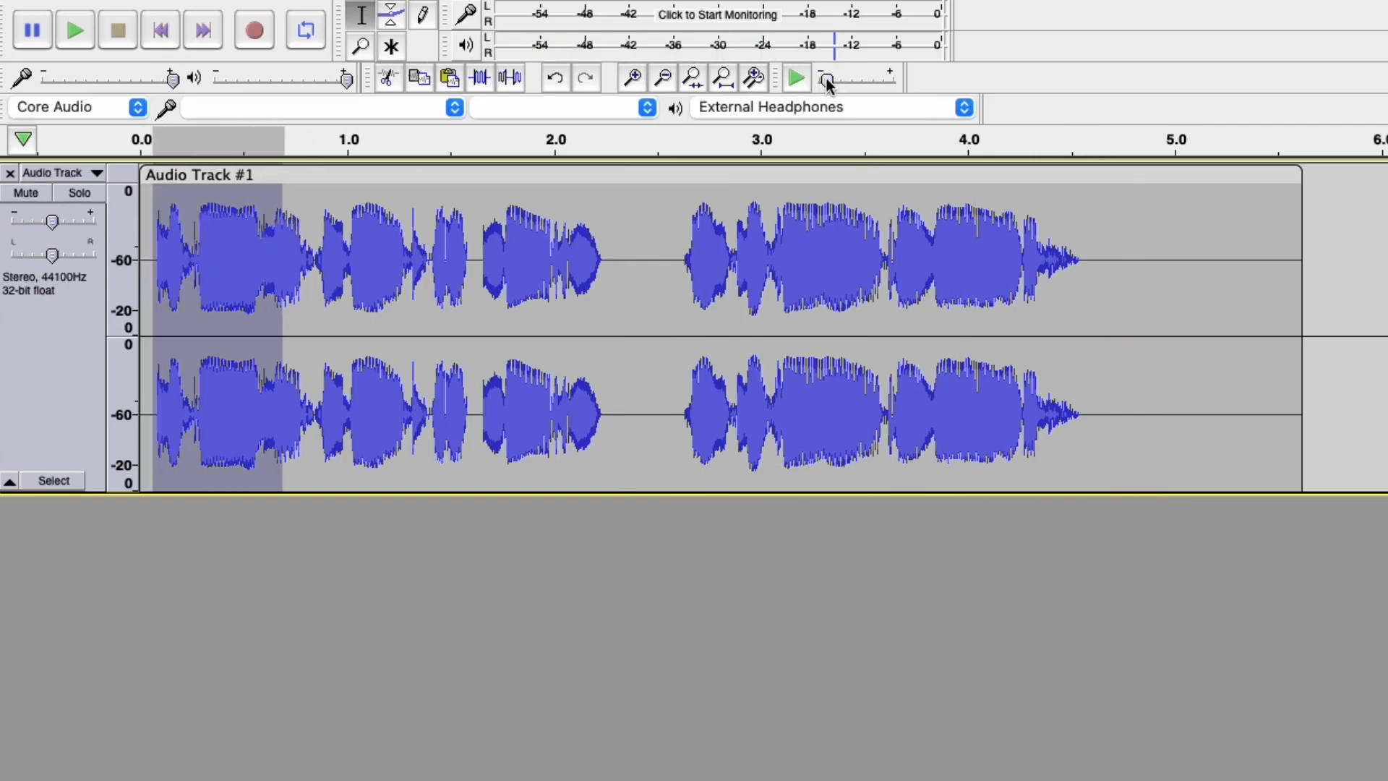
click(796, 78)
Slow-play 0.07–0.64 s and 0.24–0.39 s, then select the suspected click at 0.29–0.33 s.
scroll(193, 262, up, 2)
click(160, 31)
drag(213, 238, 793, 261)
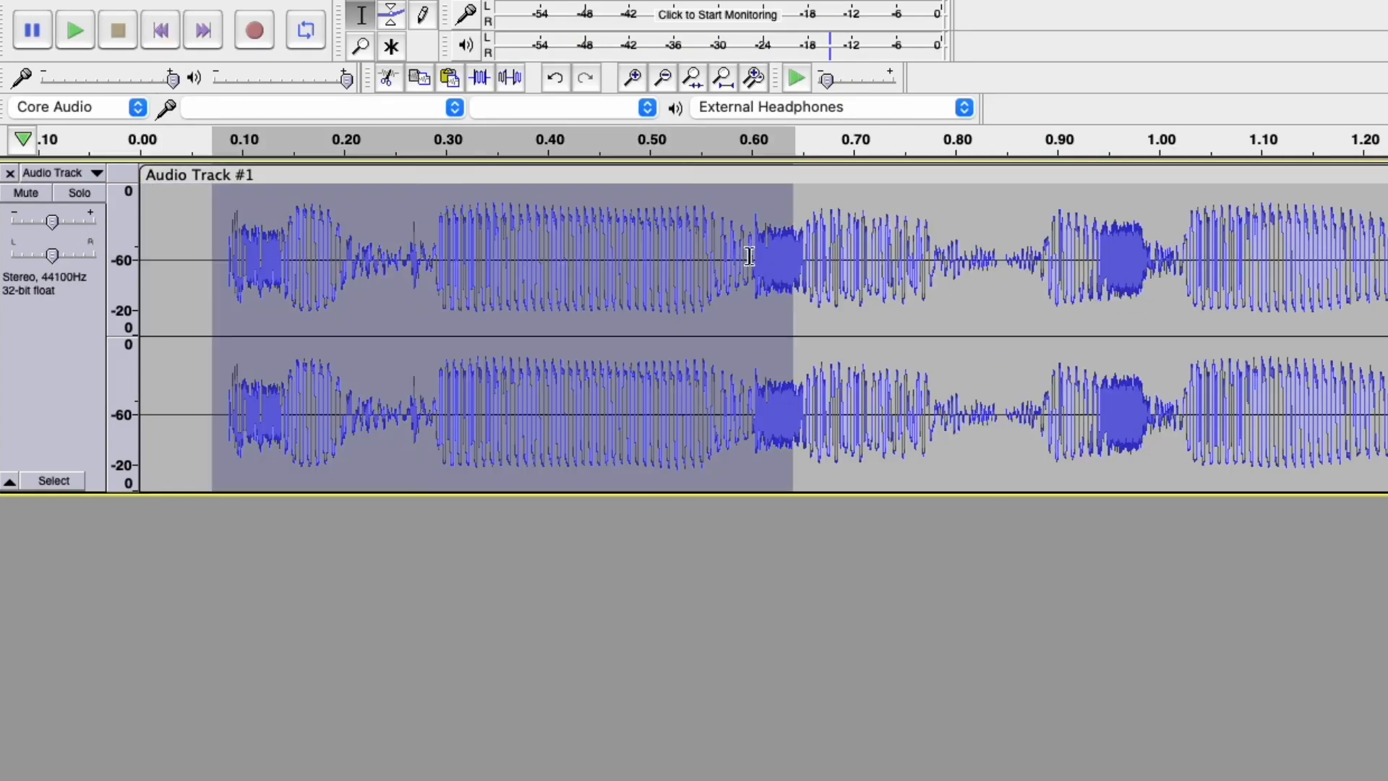
click(801, 76)
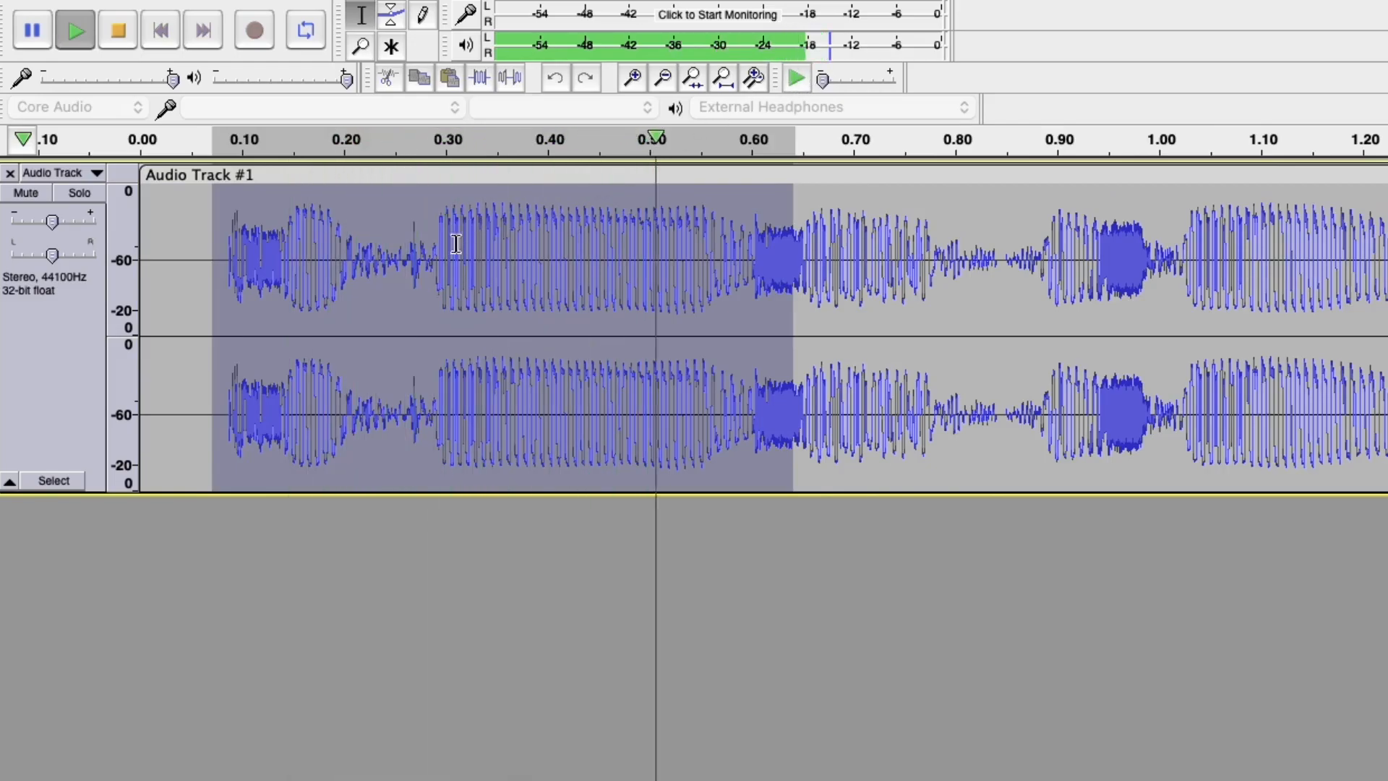
drag(384, 249, 531, 257)
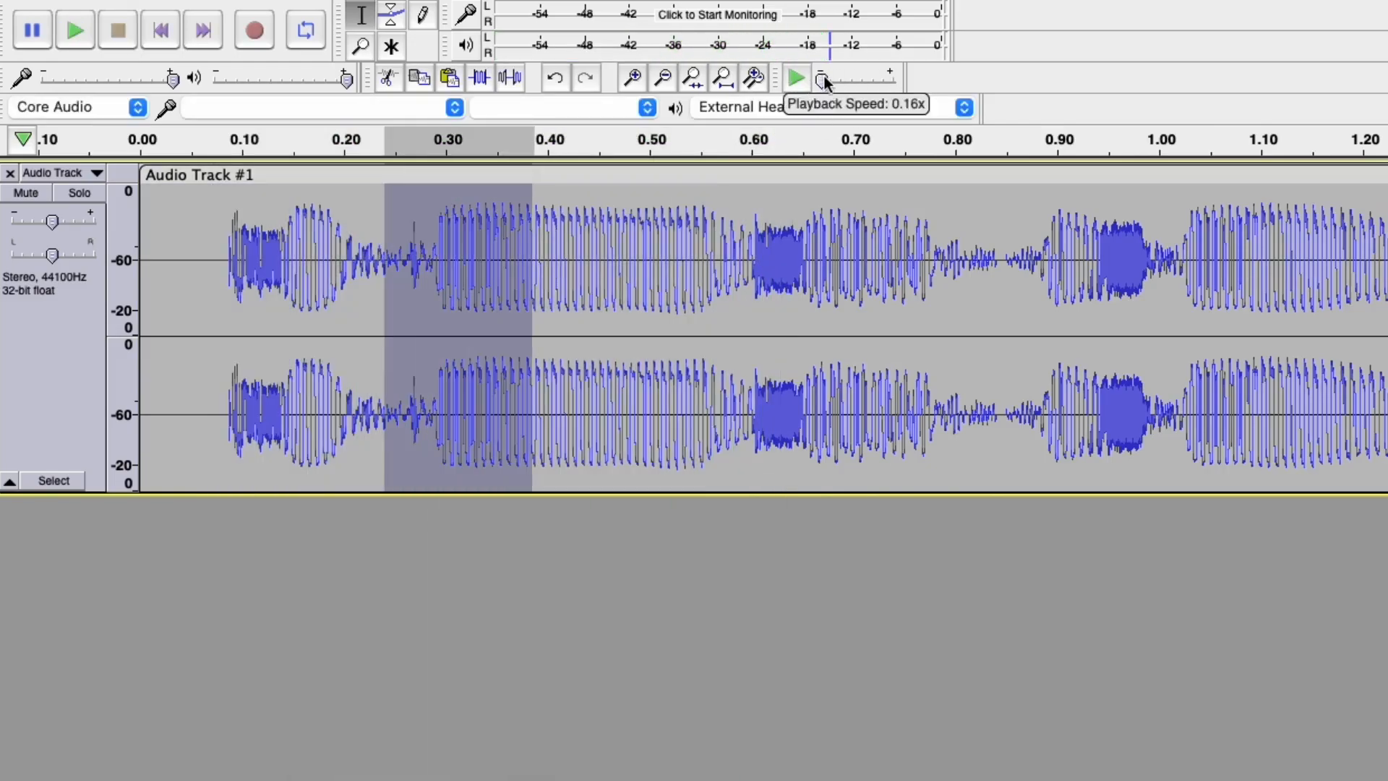
click(799, 80)
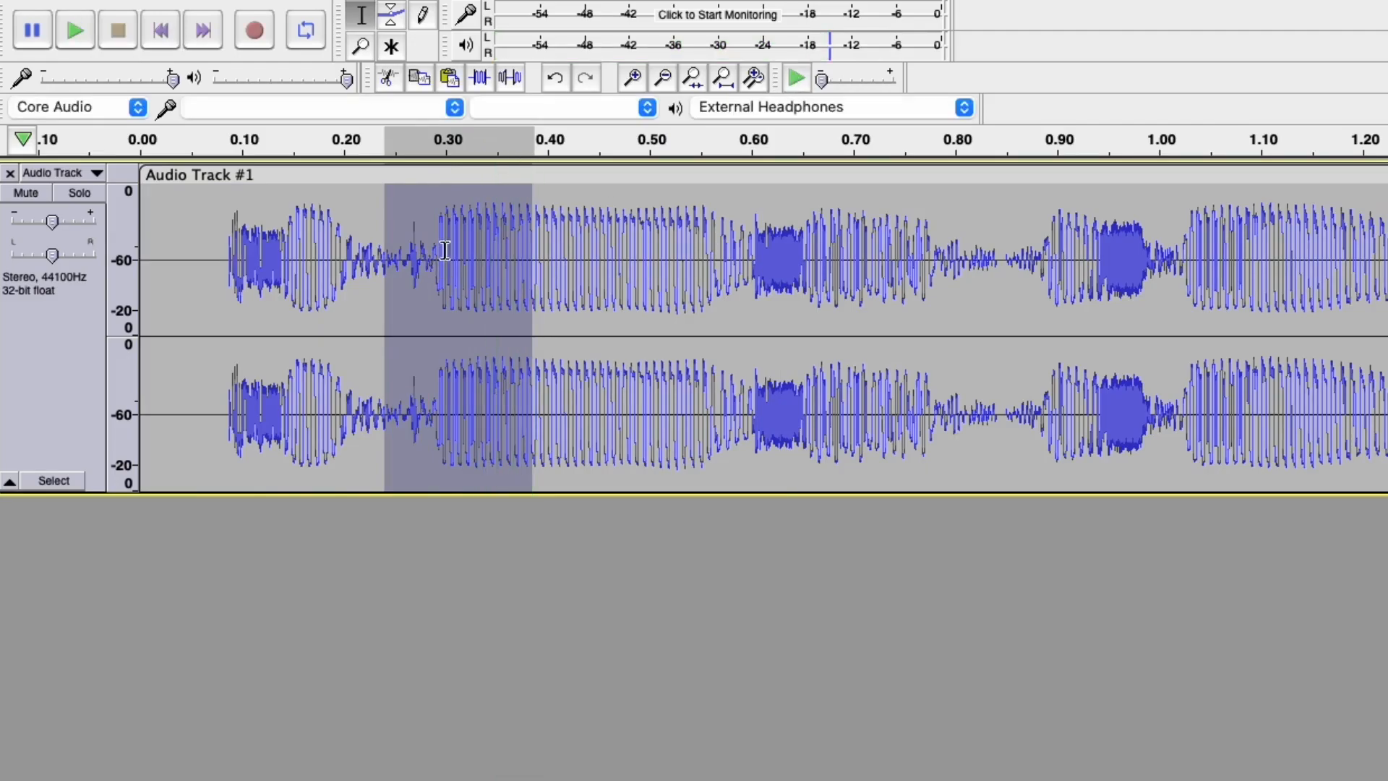
drag(436, 248, 486, 248)
Zoom in on the audio around 0.307–0.314 s and start the selection near 0.310 s.
key(super+e)
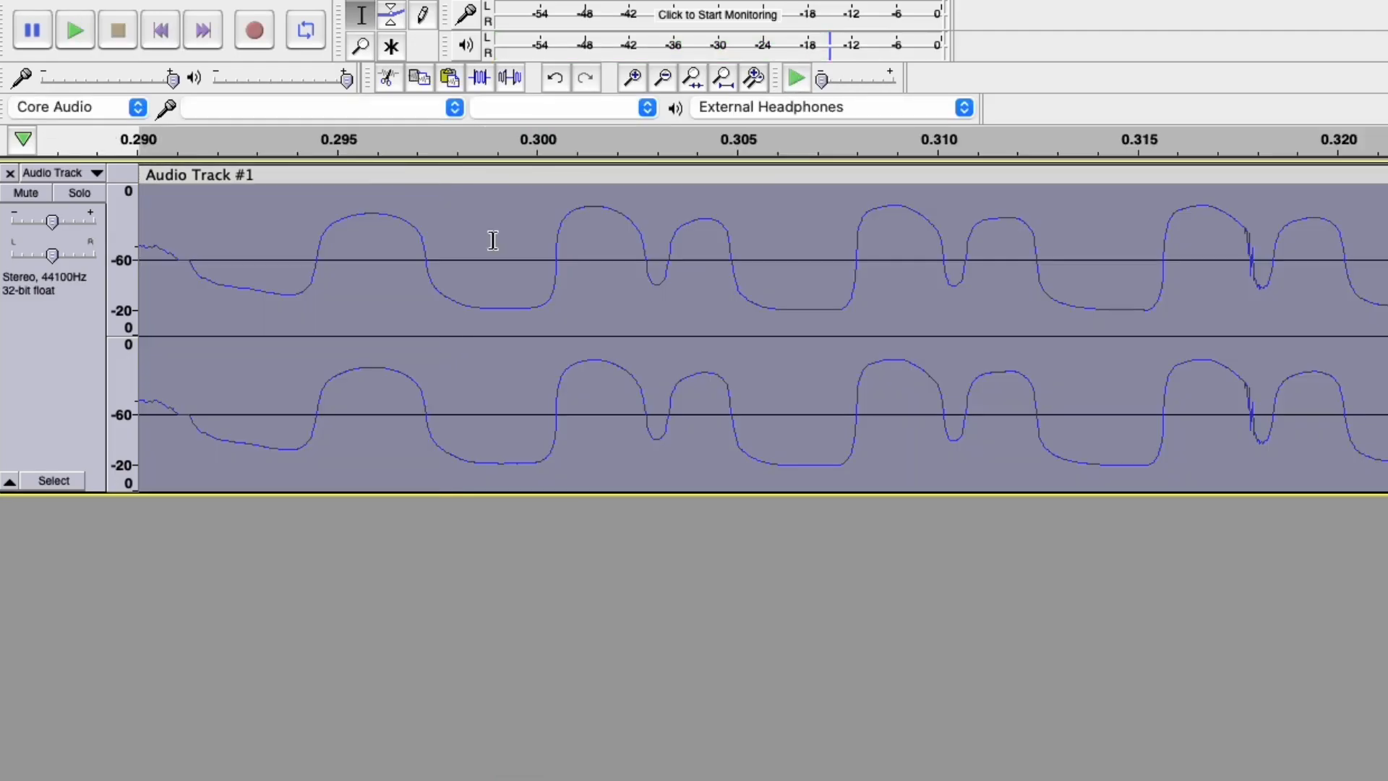
scroll(1277, 270, up, 2)
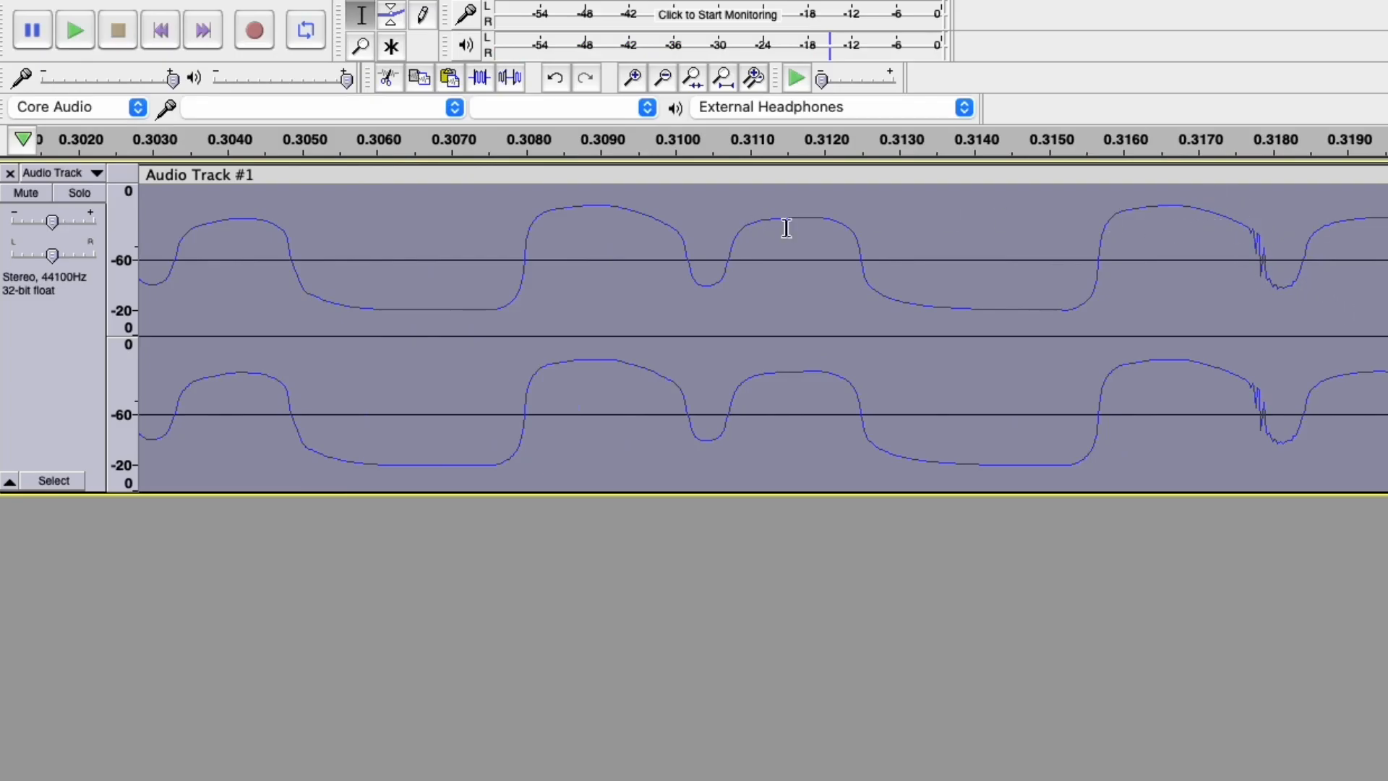
drag(469, 245, 1387, 262)
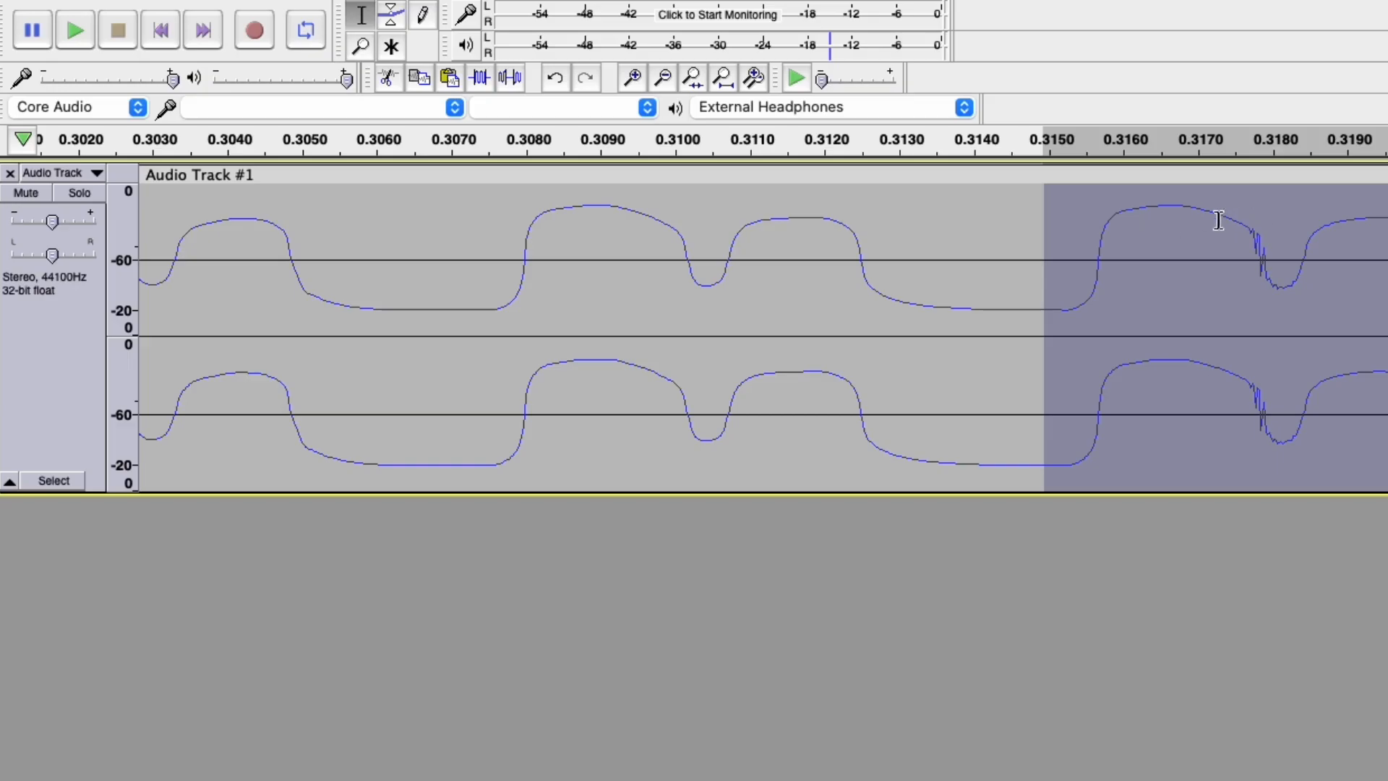
shift+click(684, 249)
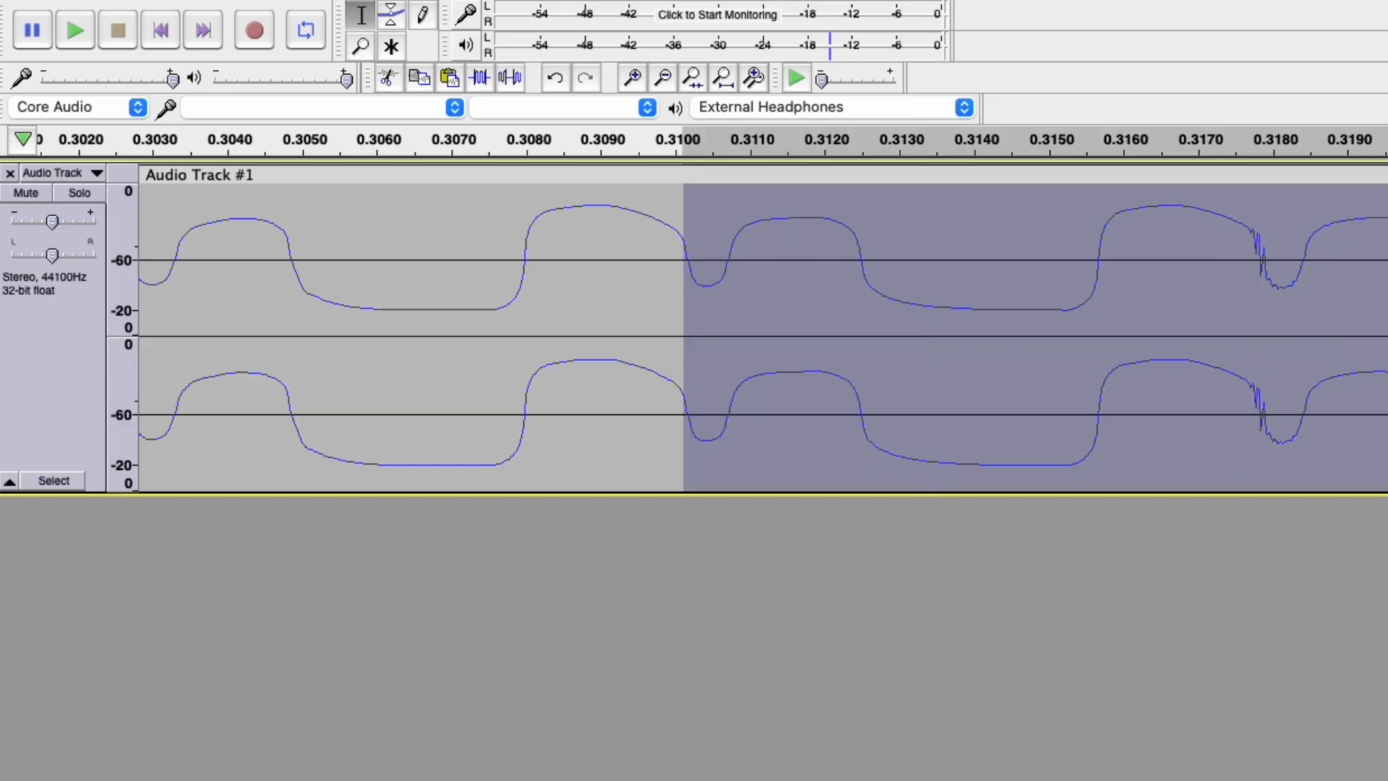
Audition the region near 0.31 s at 0.07x Play-at-Speed to locate the click.
click(799, 75)
drag(830, 84, 820, 81)
click(799, 77)
click(803, 76)
click(510, 213)
drag(510, 213, 80, 226)
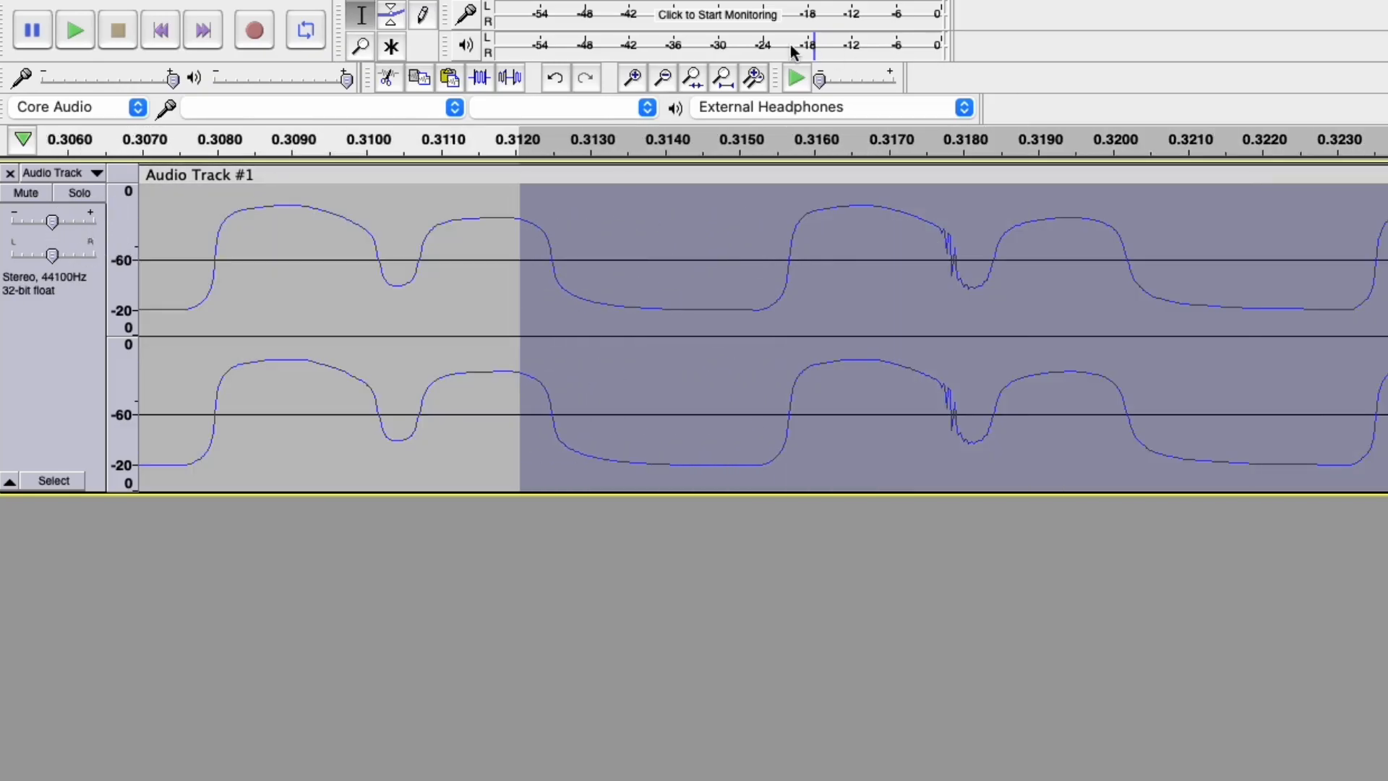
click(799, 75)
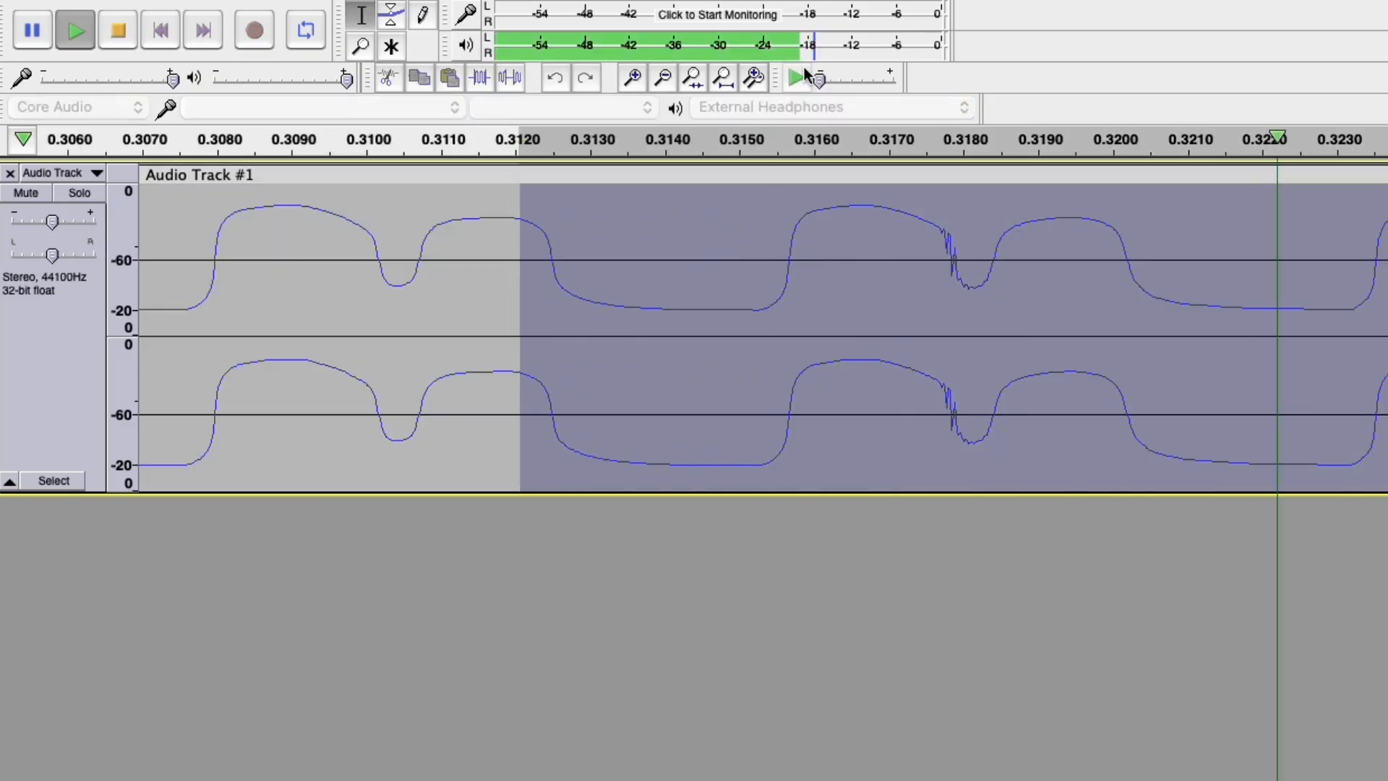
Repair the click at 0.3177–0.3191 s and replay from 0.3098 s slowly to check.
drag(917, 217, 1051, 243)
key(super+r)
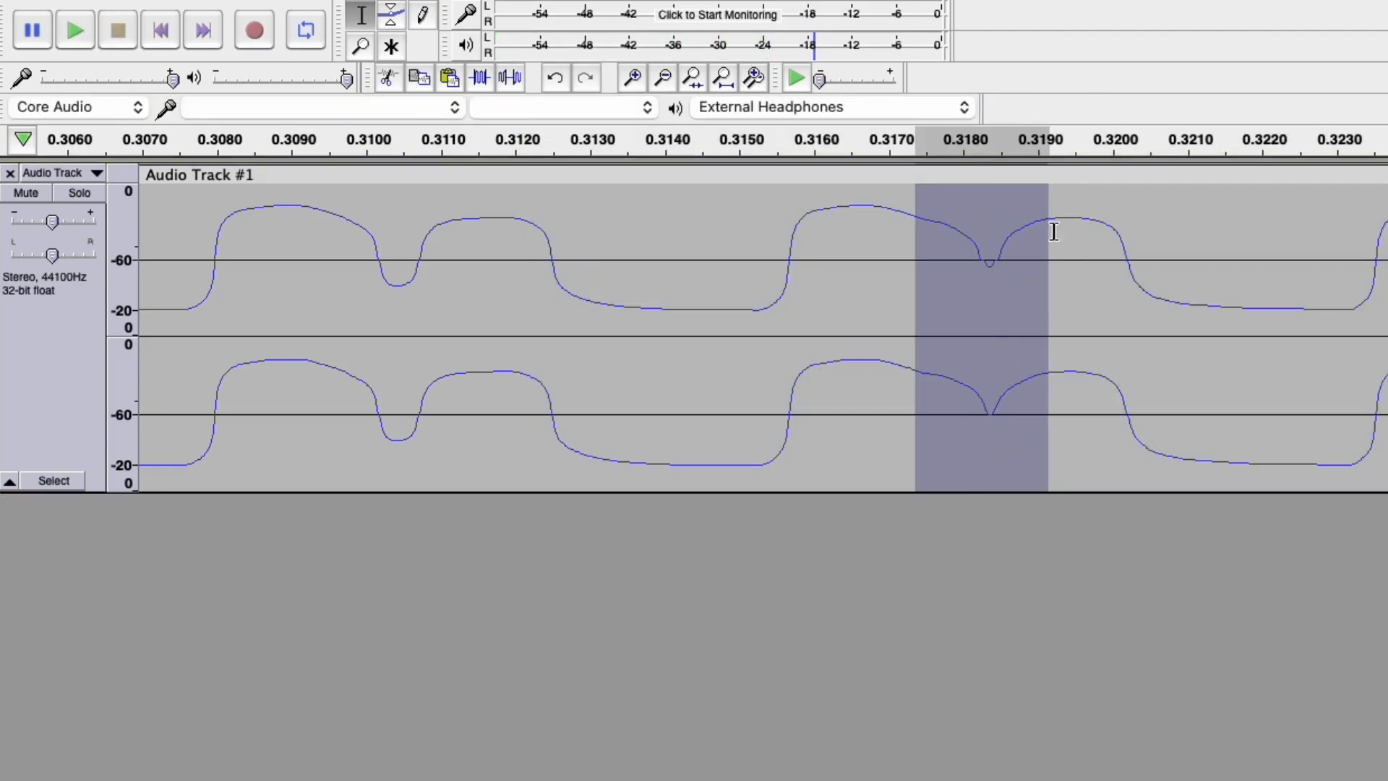
drag(355, 228, 1385, 235)
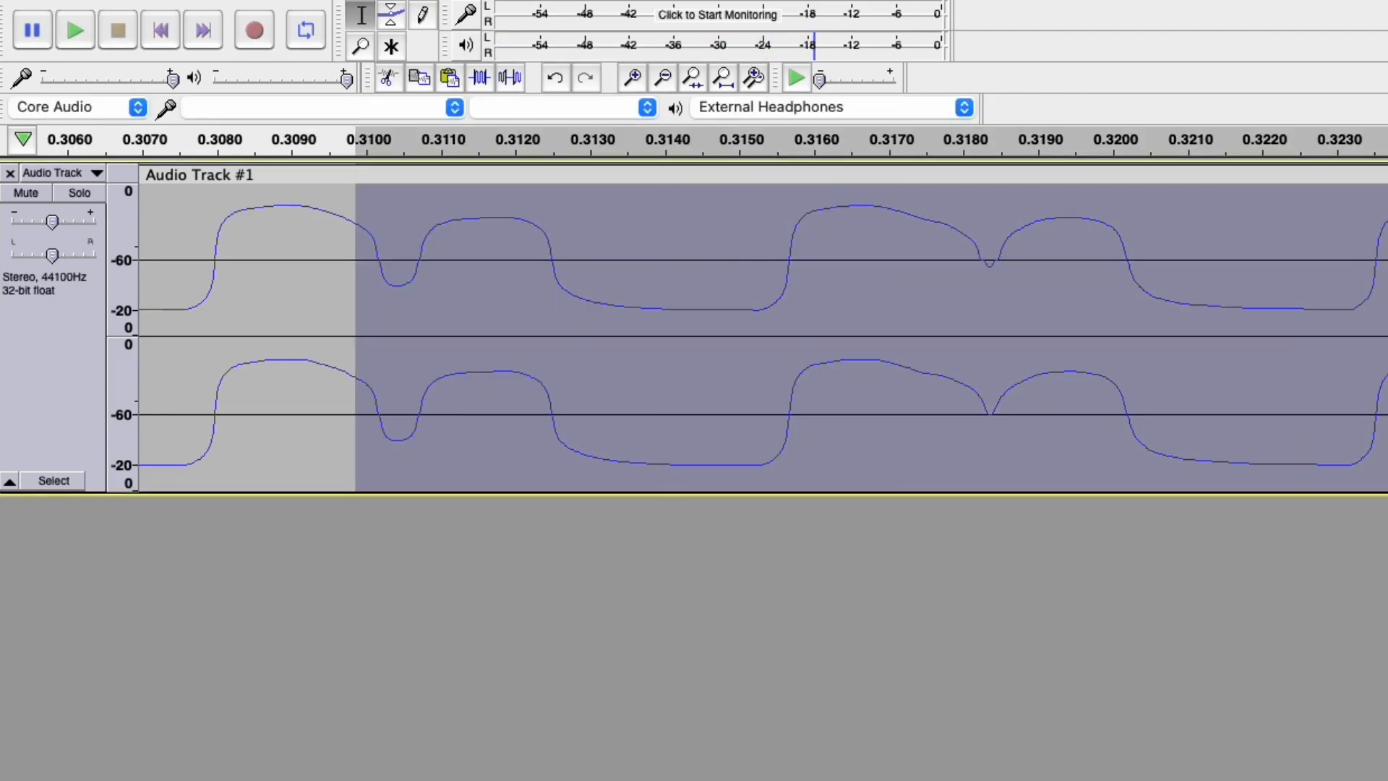
click(795, 78)
scroll(1007, 294, down, 3)
Zoom out to show the whole clip and select roughly 0.90–1.20 s.
scroll(985, 294, down, 2)
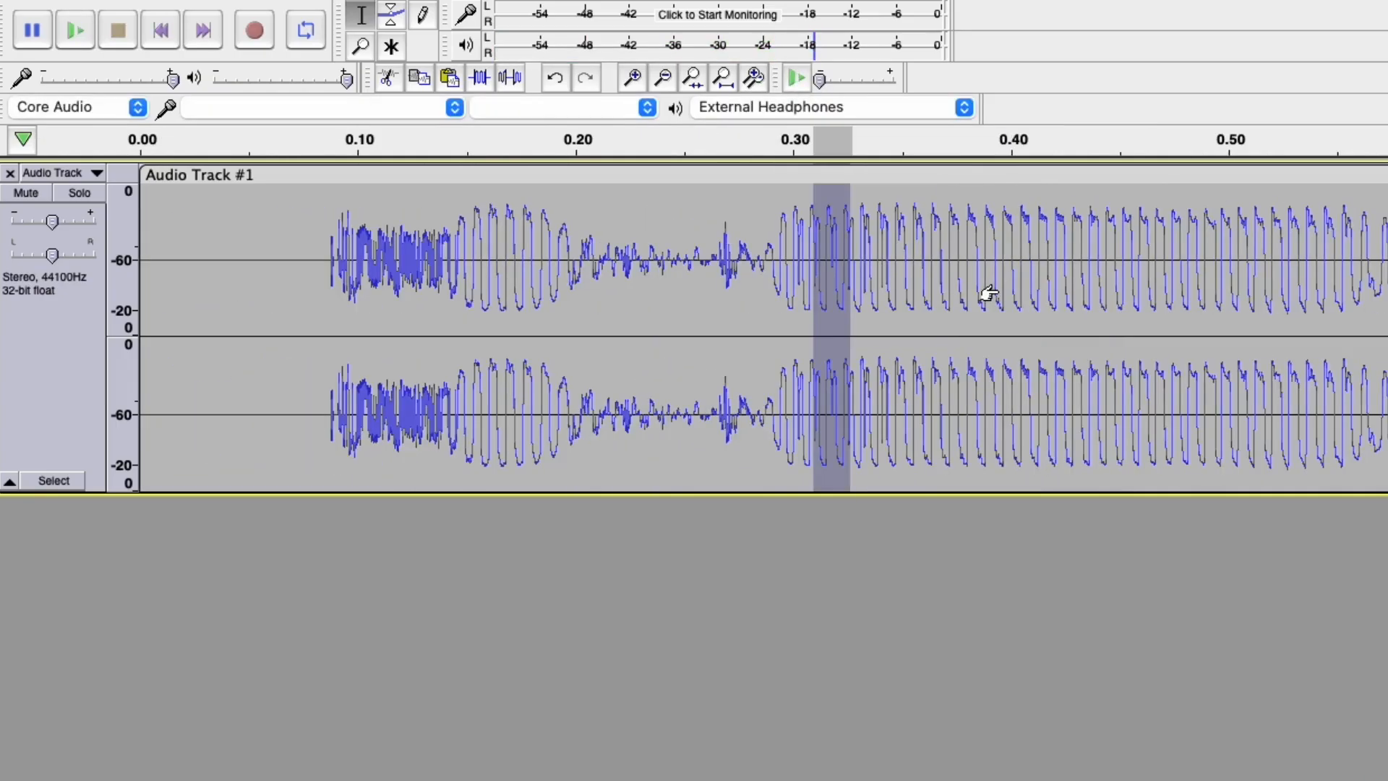
scroll(914, 254, down, 2)
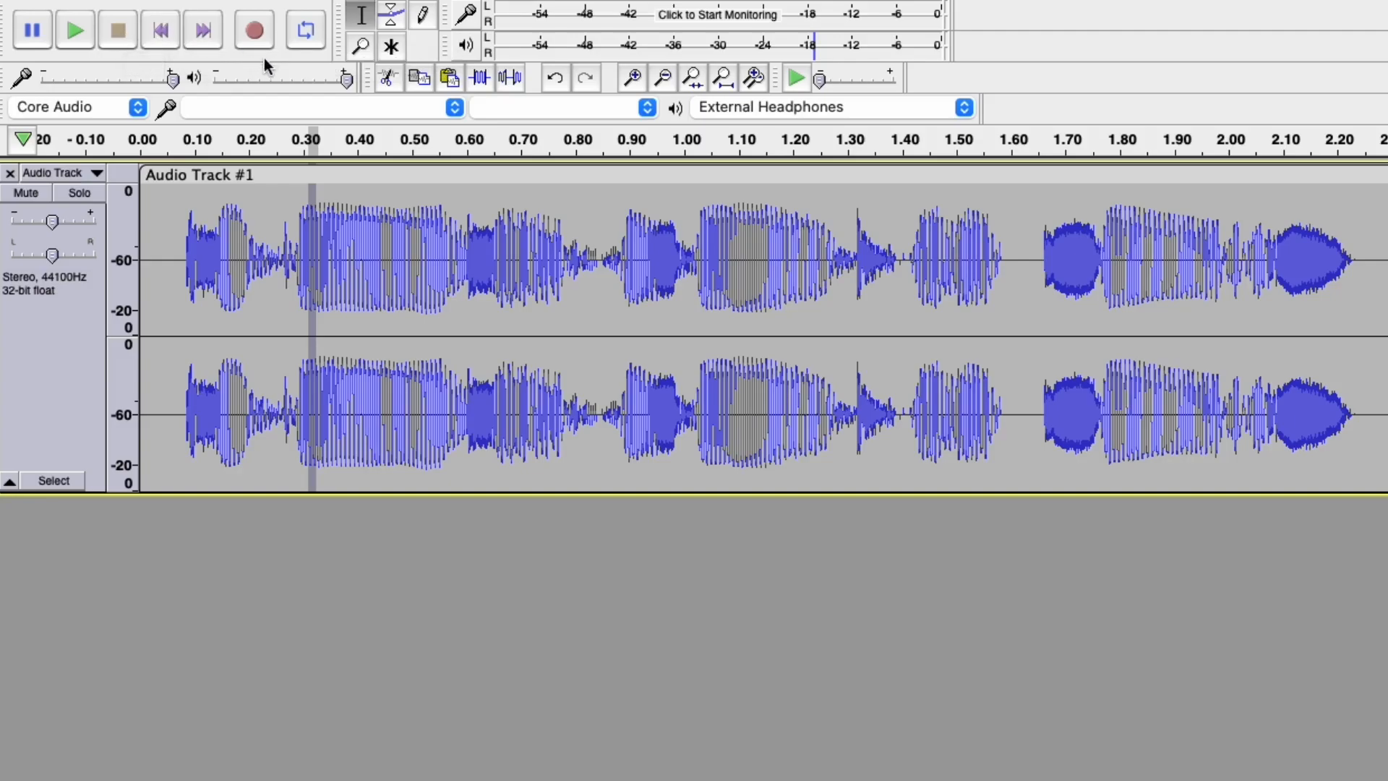
drag(179, 224, 947, 300)
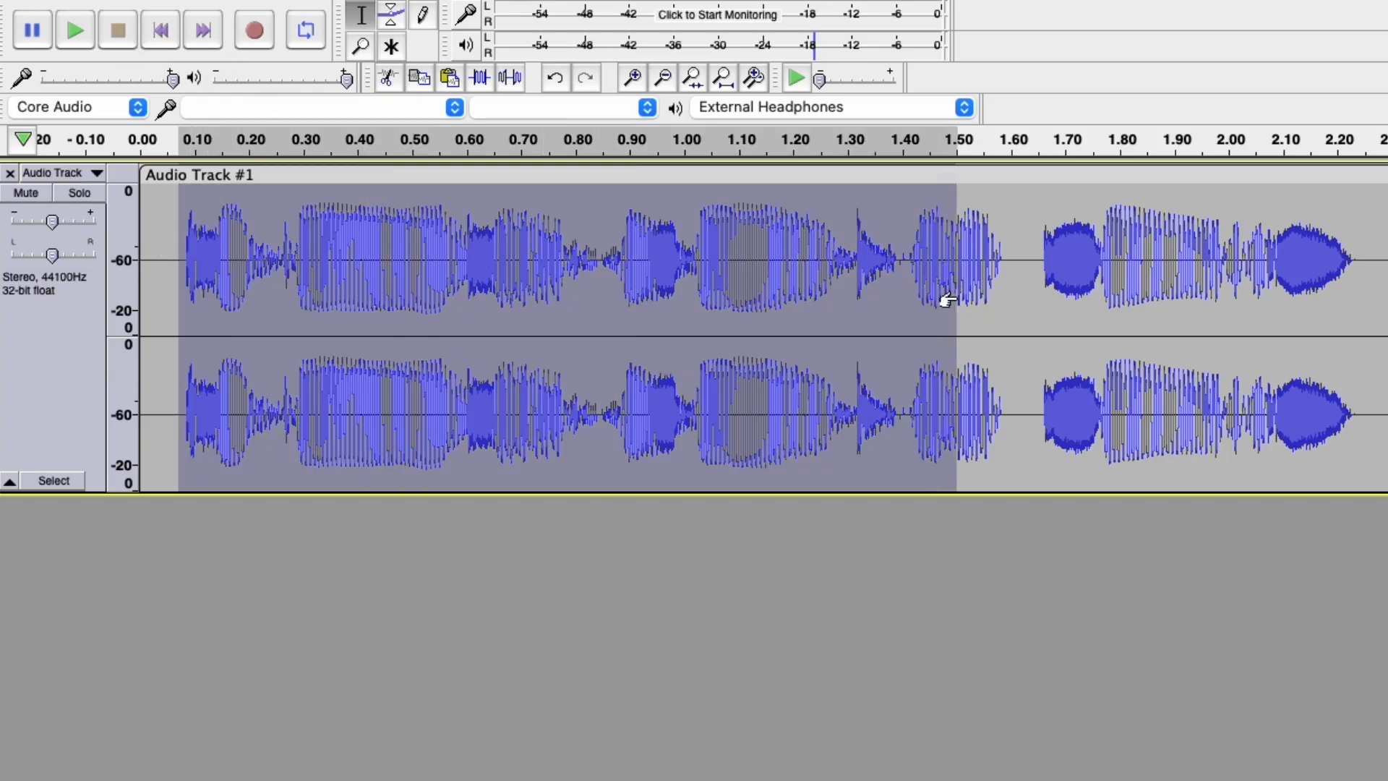
drag(635, 250, 808, 246)
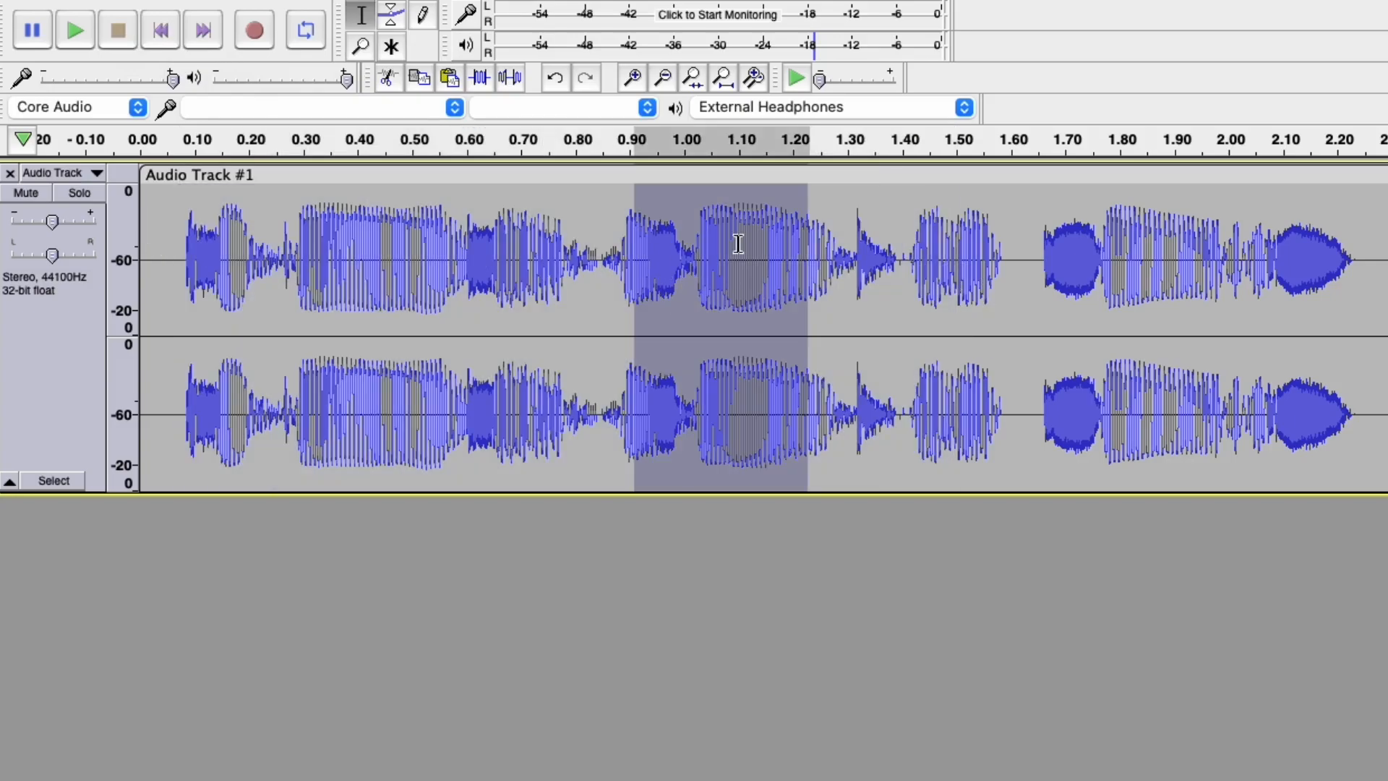